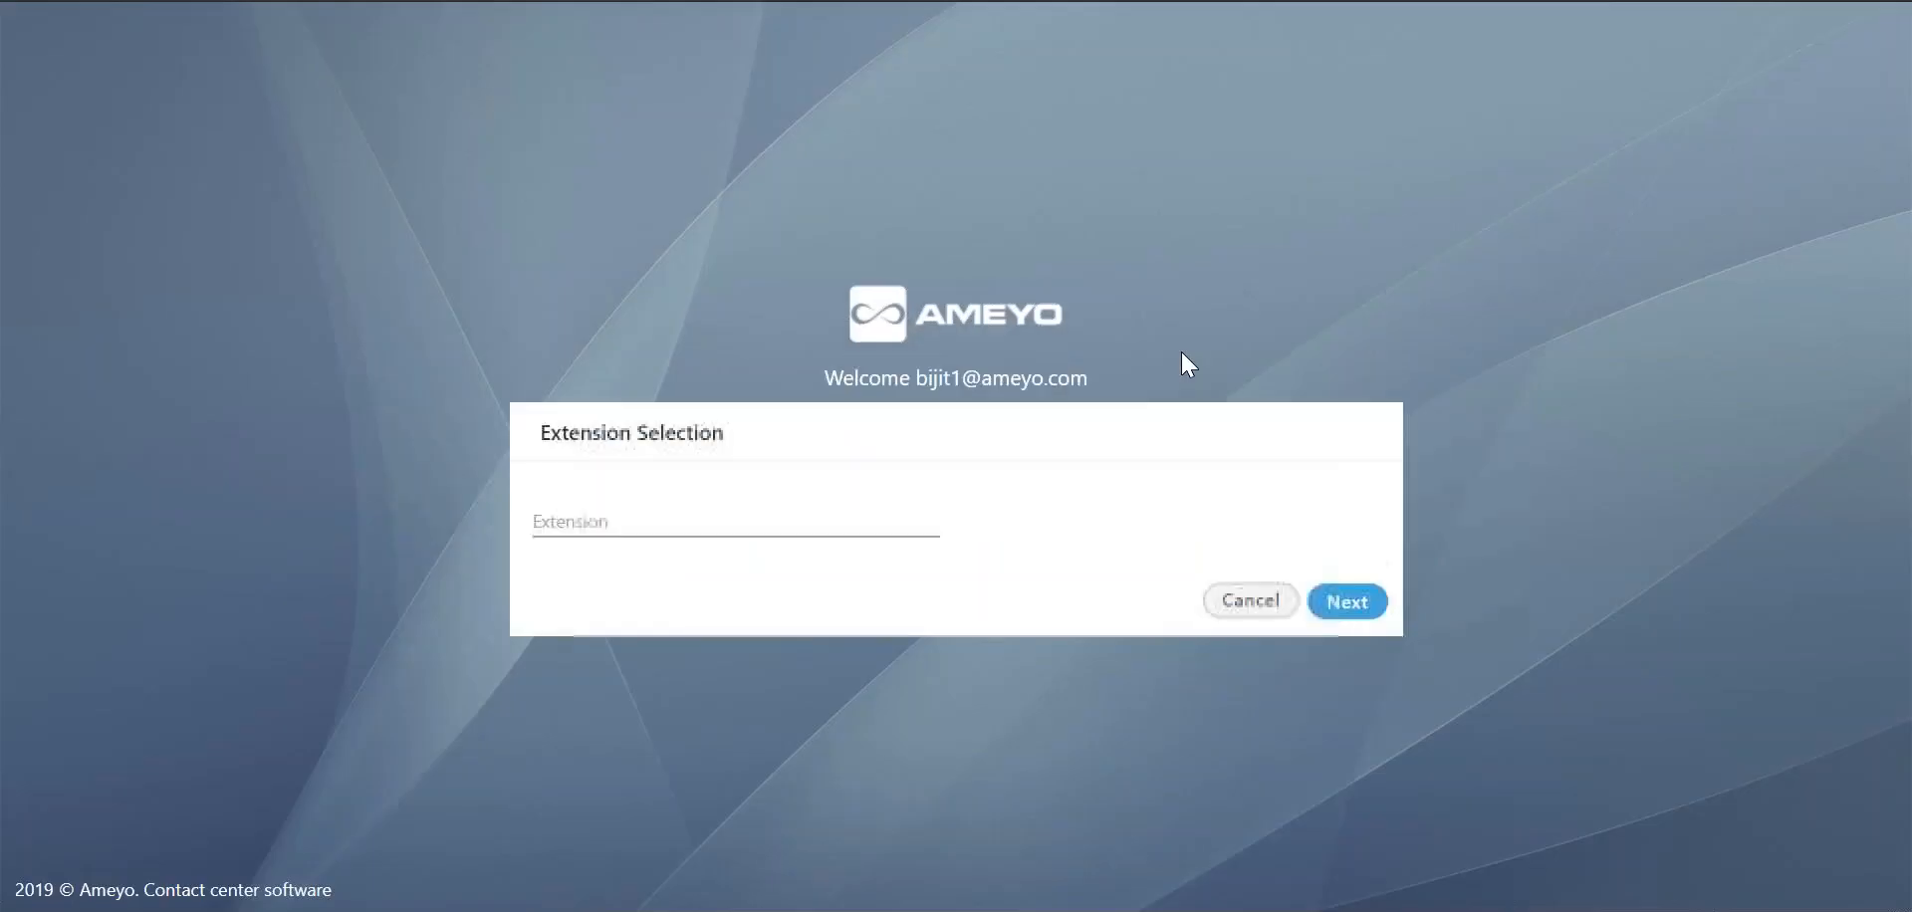
Choose the extension cc_TATA_SIP_GGN_Main_call_server_DC_Gurgaon, enter the agent's phone number and continue the login.
{"action": "left_click", "coordinate": [883, 529]}
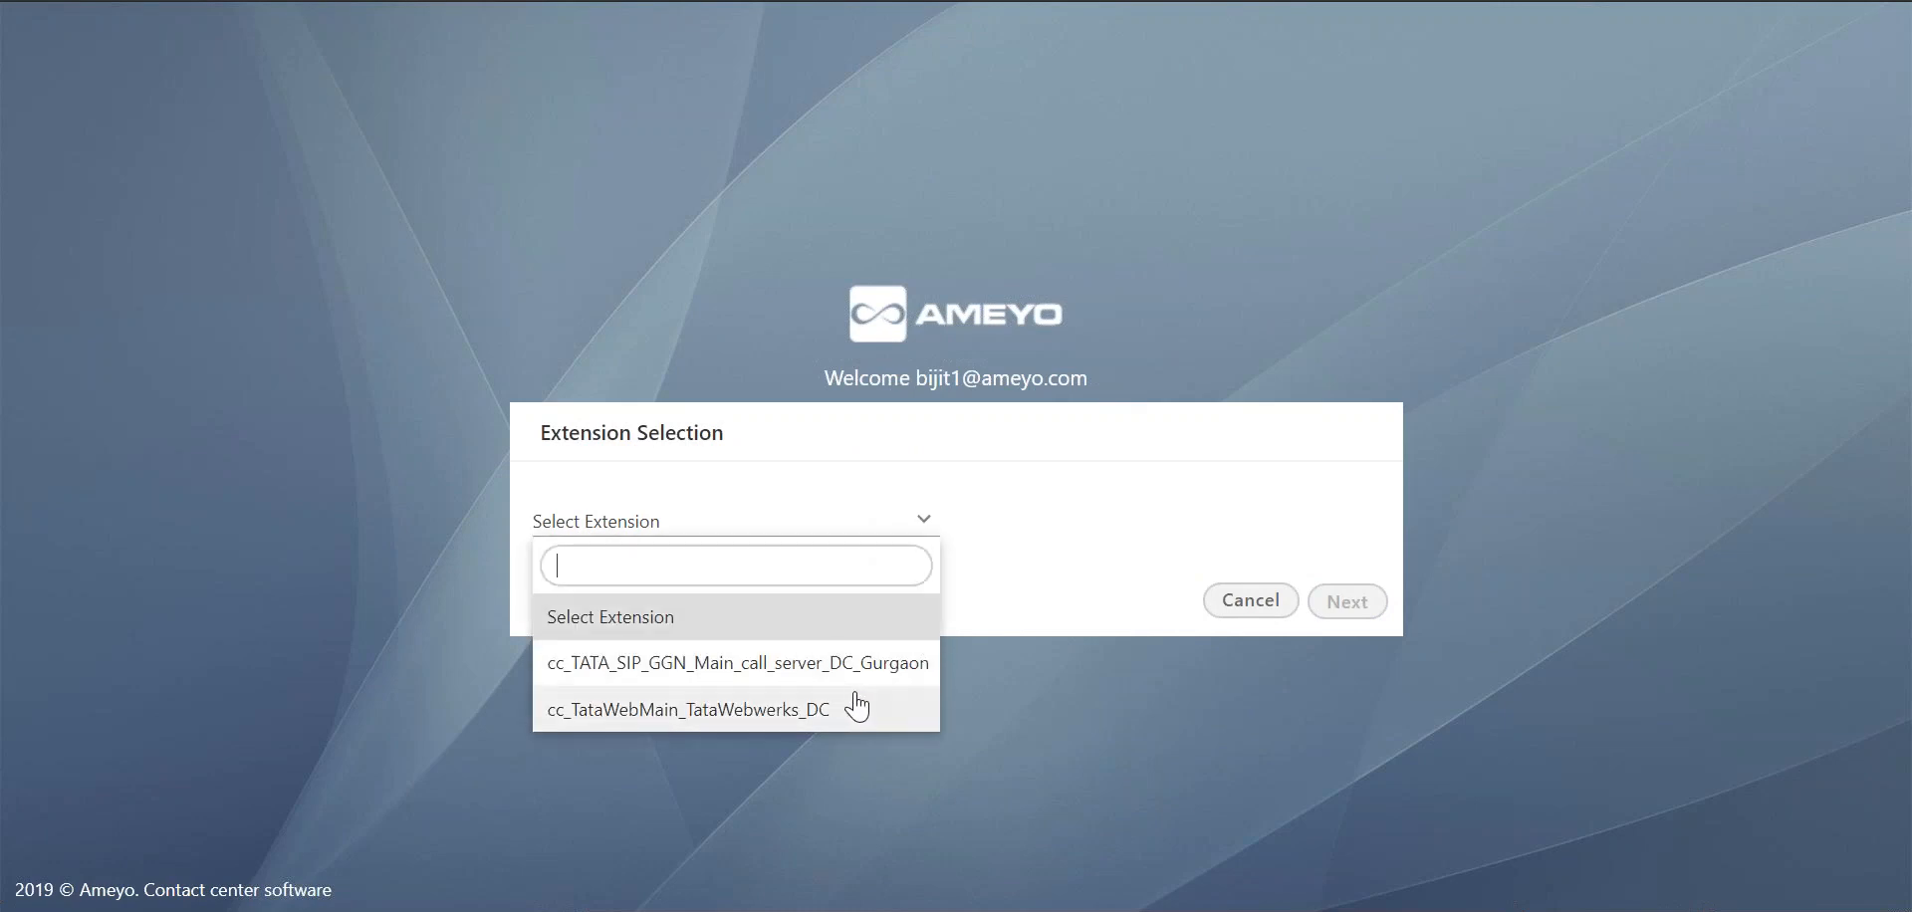
{"action": "left_click", "coordinate": [882, 665]}
{"action": "left_click", "coordinate": [1054, 529]}
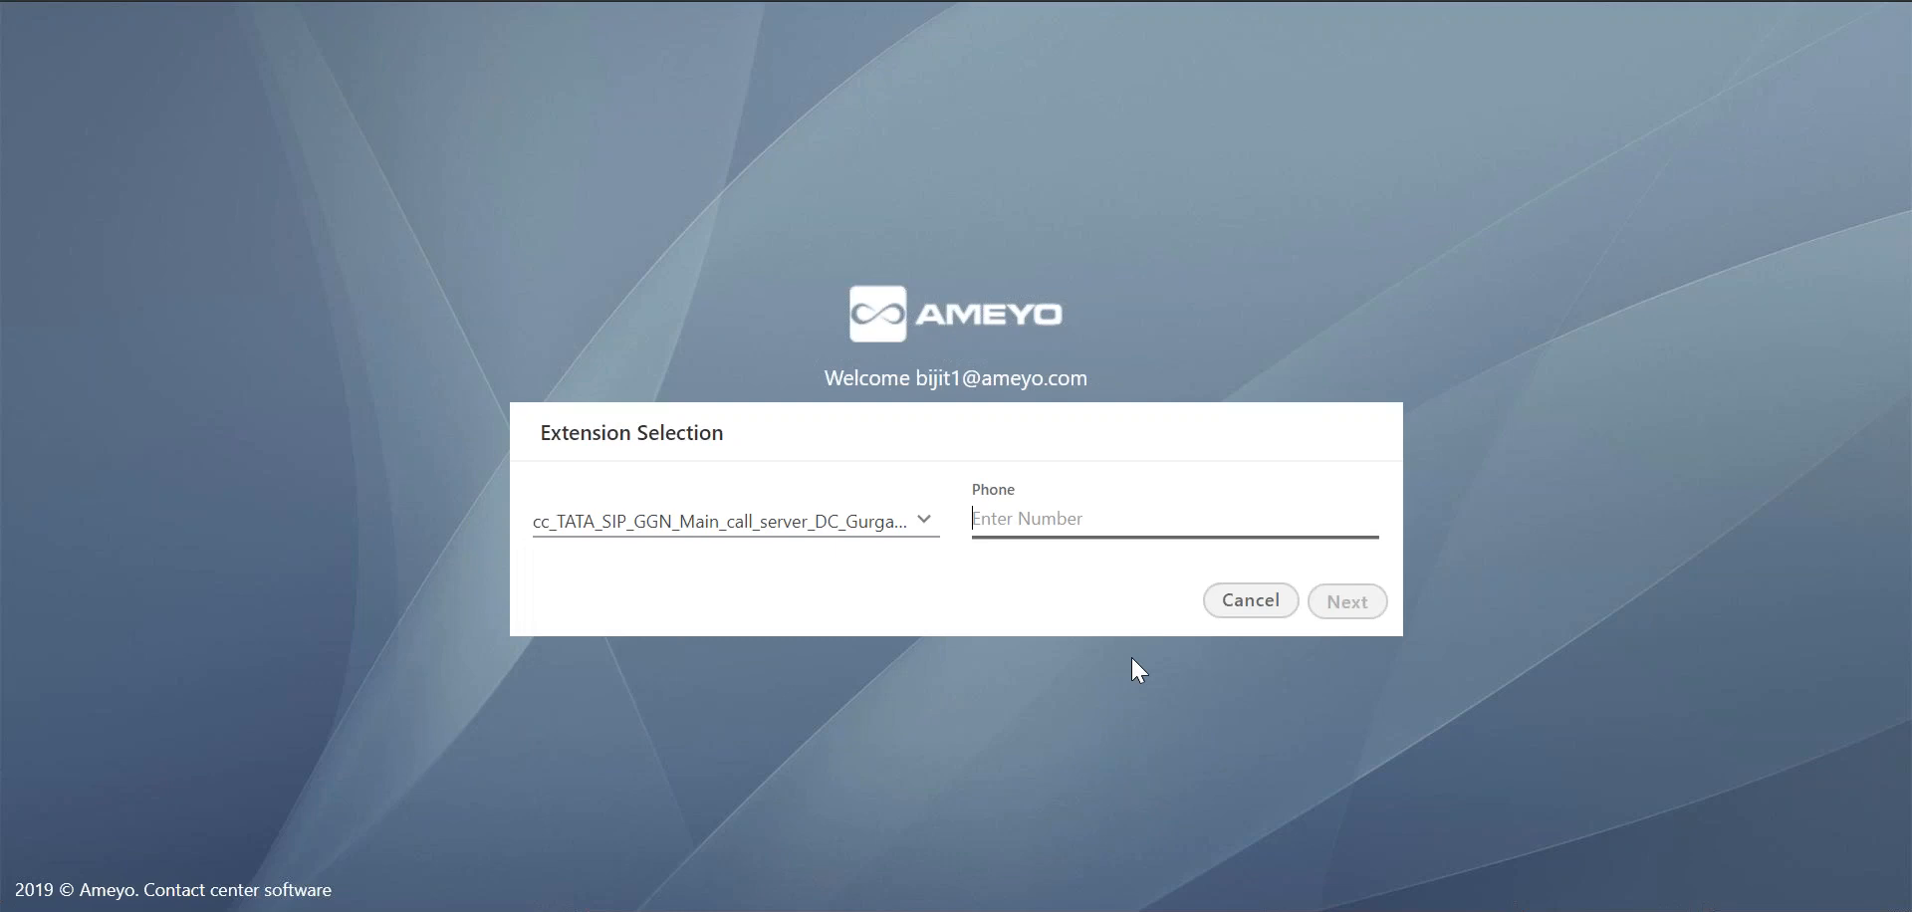
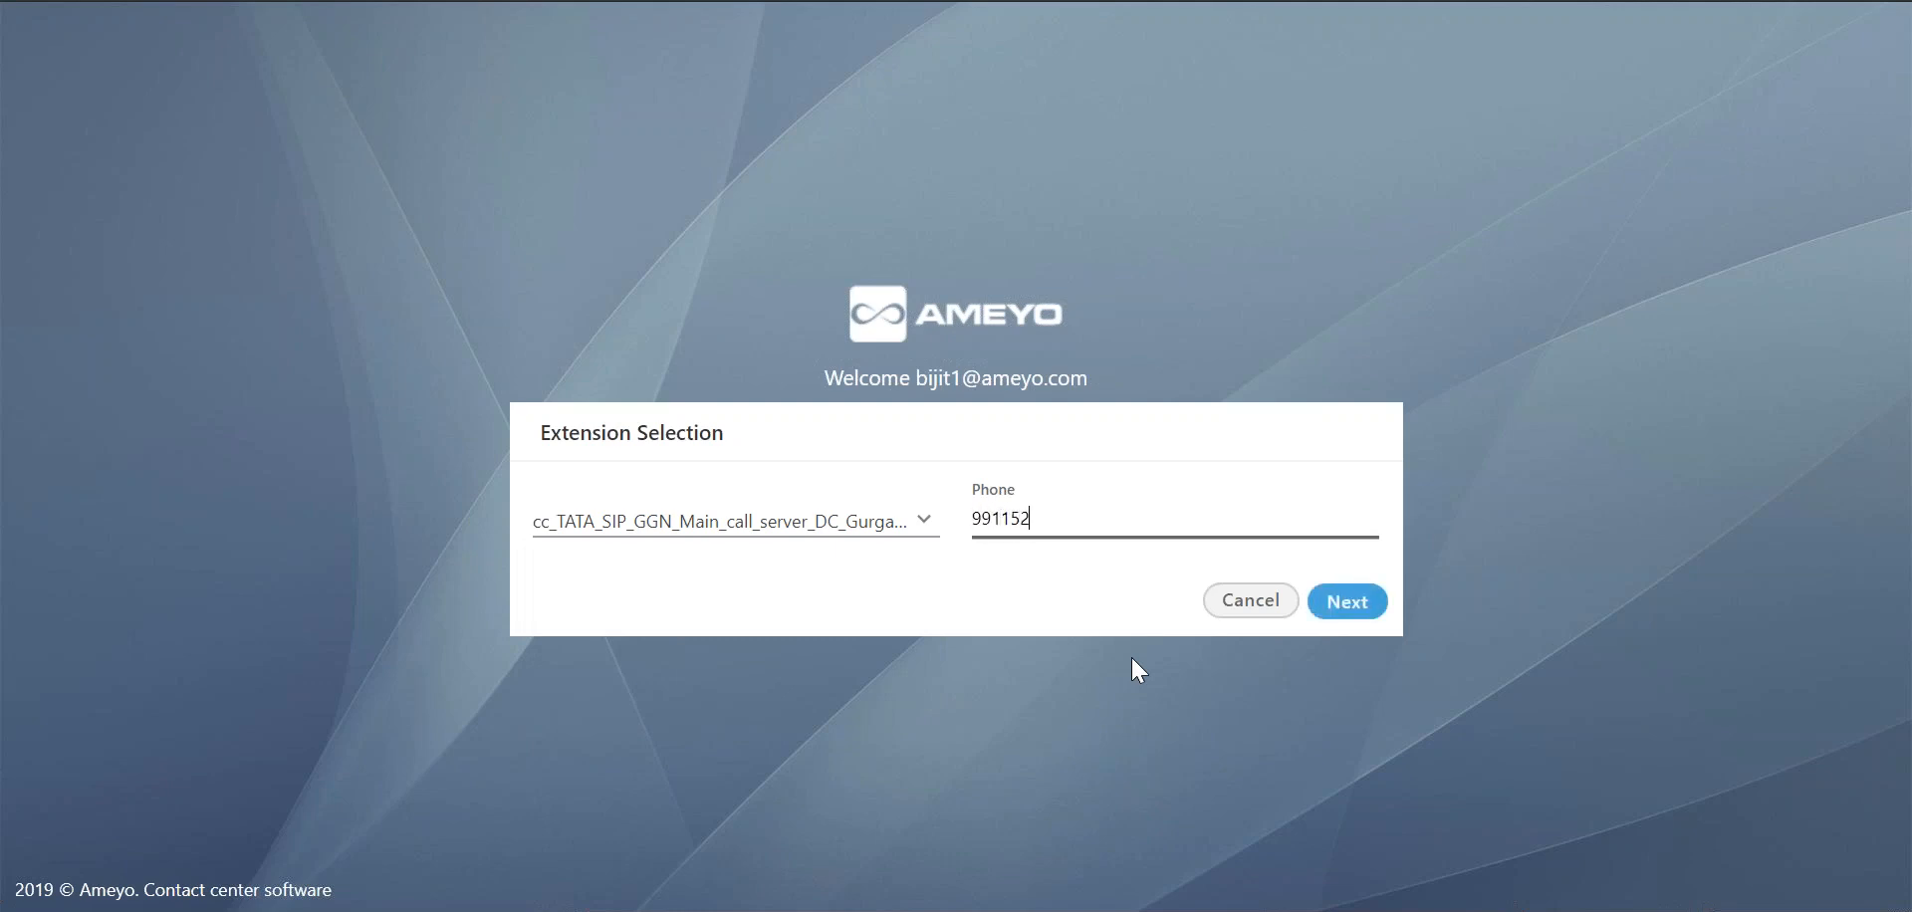
{"action": "left_click", "coordinate": [1327, 613]}
{"action": "left_click", "coordinate": [1327, 615]}
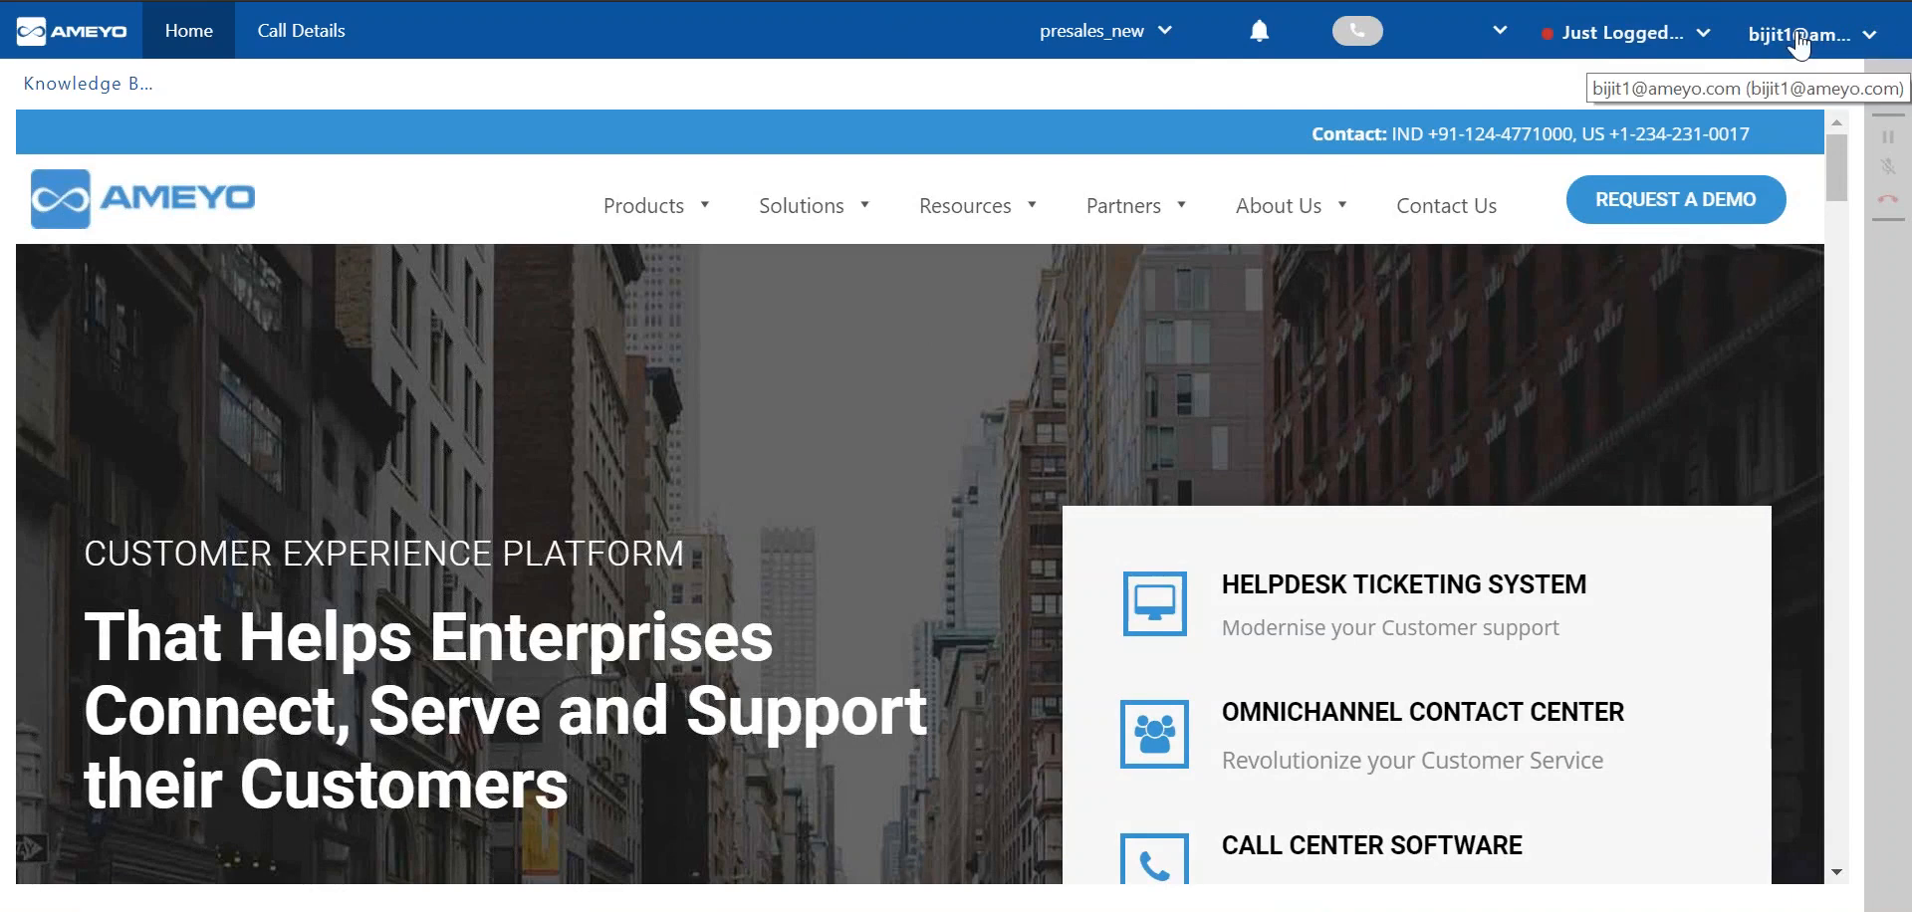
Review the account options, set the agent status to Available and show the selectable break statuses.
{"action": "left_click", "coordinate": [1768, 34]}
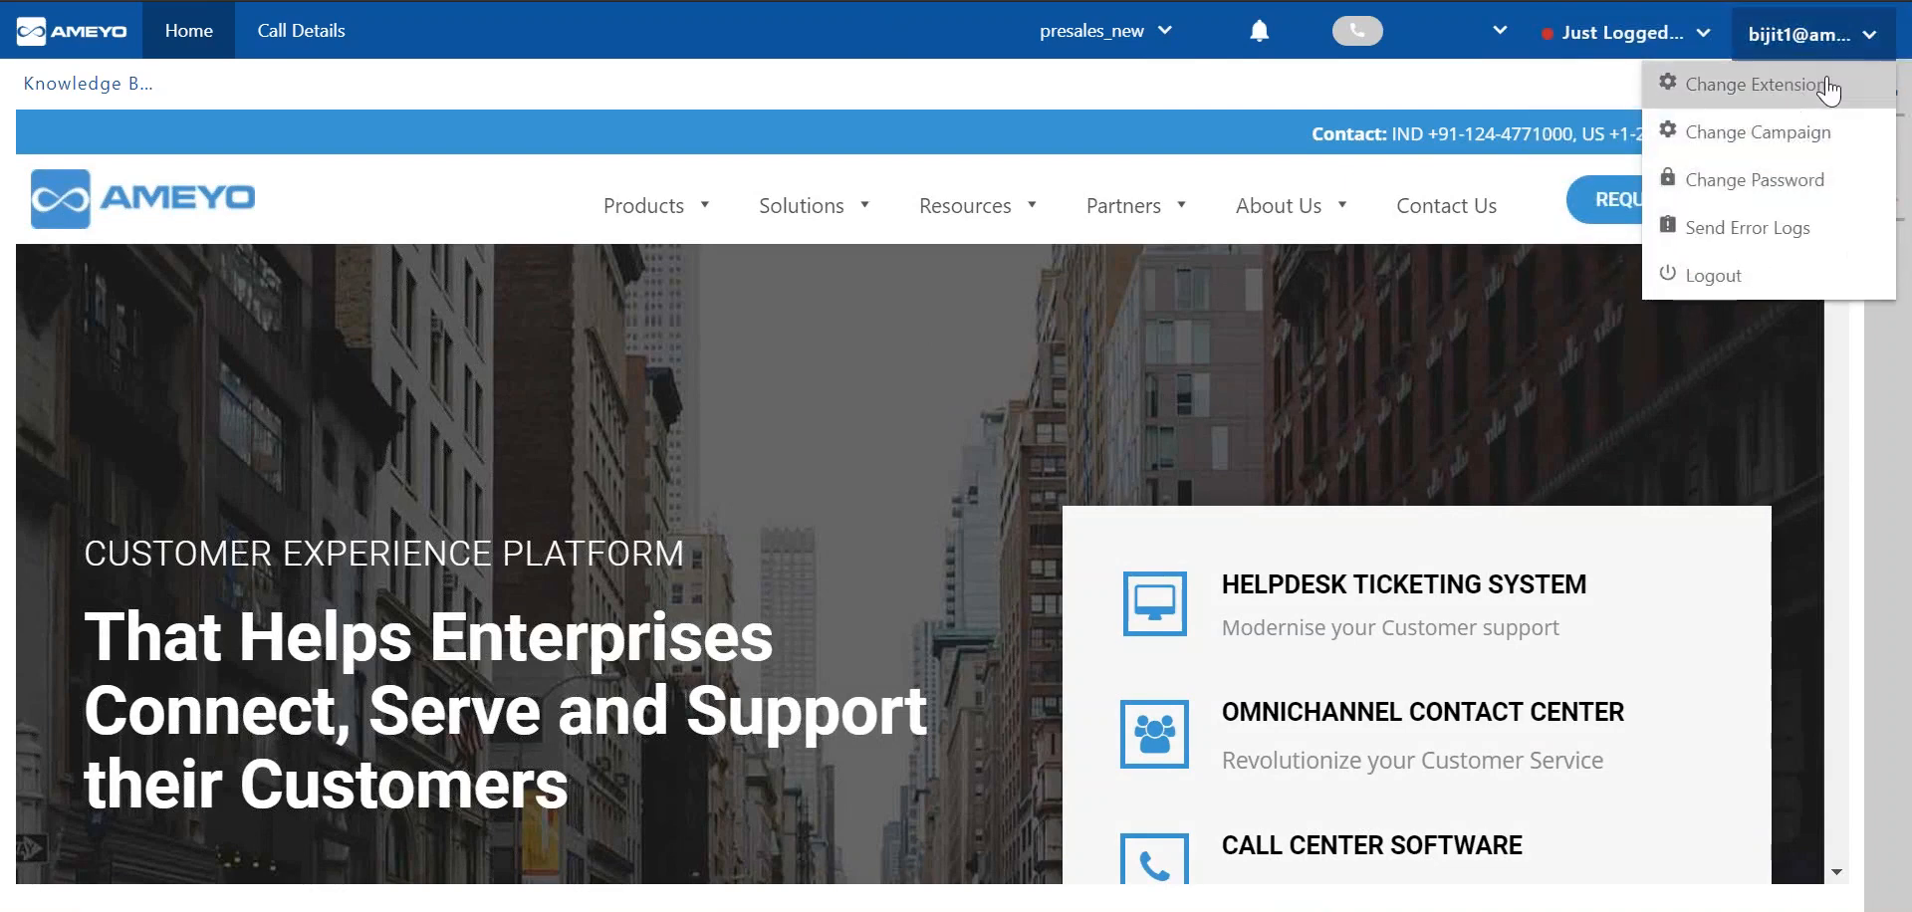
{"action": "left_click", "coordinate": [1859, 43]}
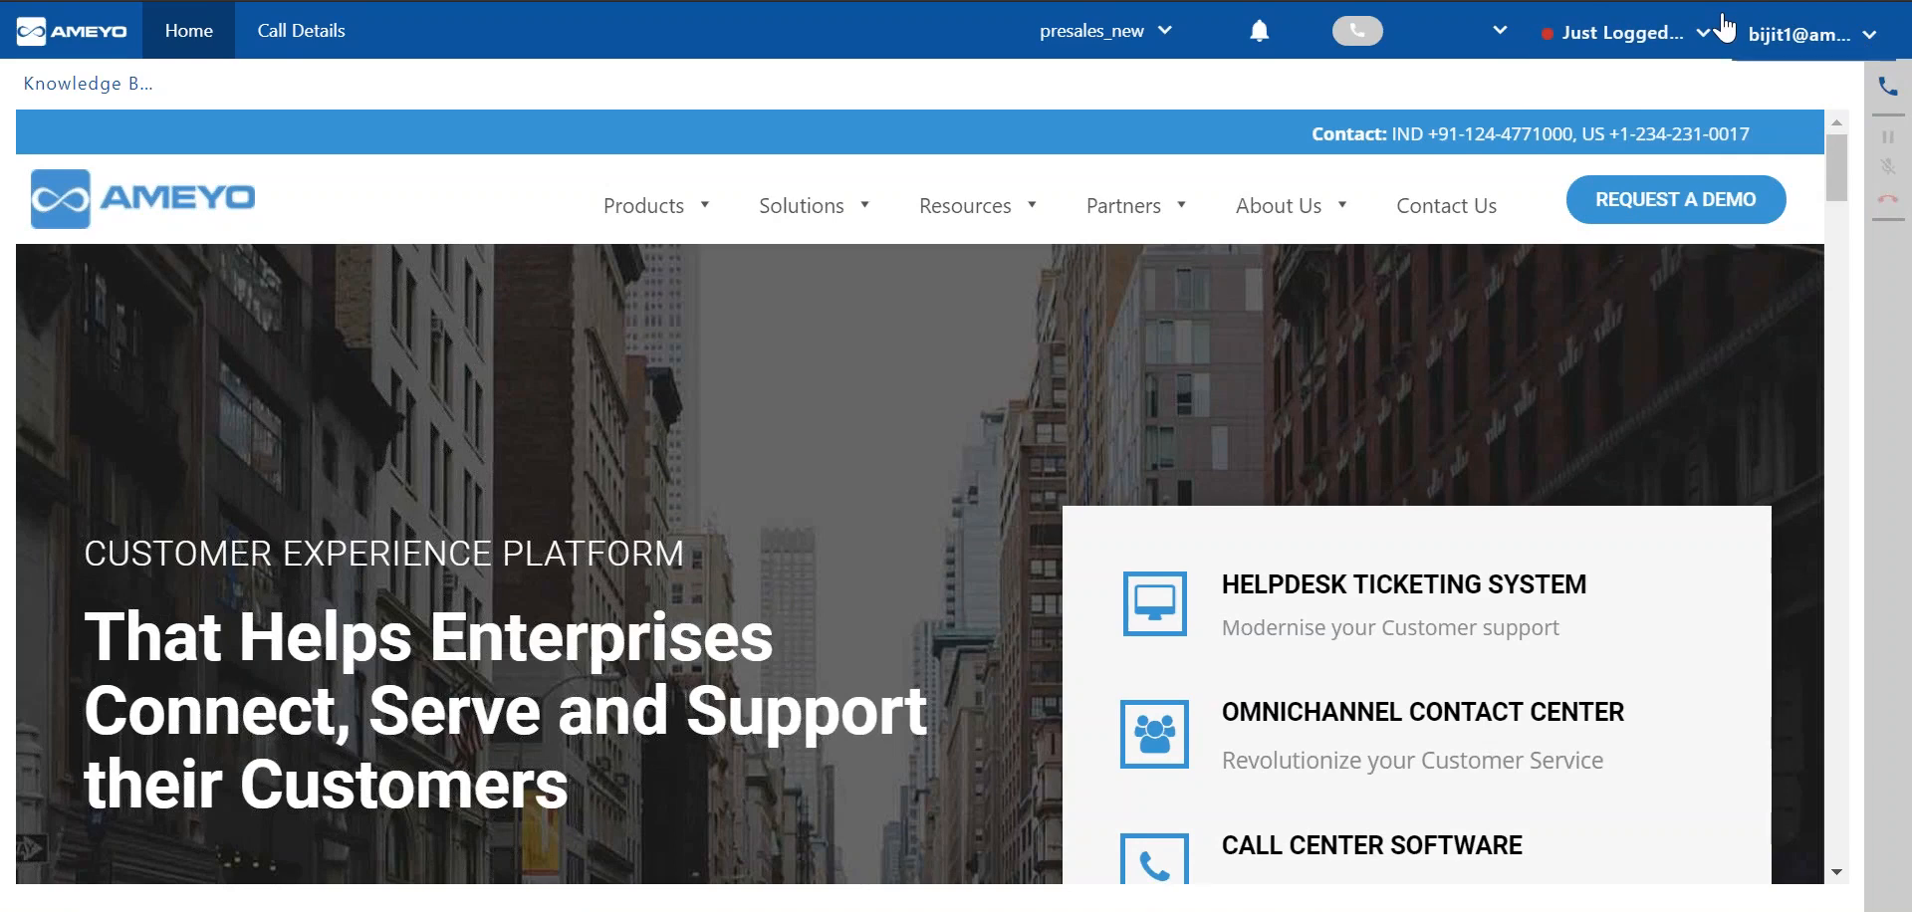
{"action": "left_click", "coordinate": [1696, 34]}
{"action": "left_click", "coordinate": [1698, 87]}
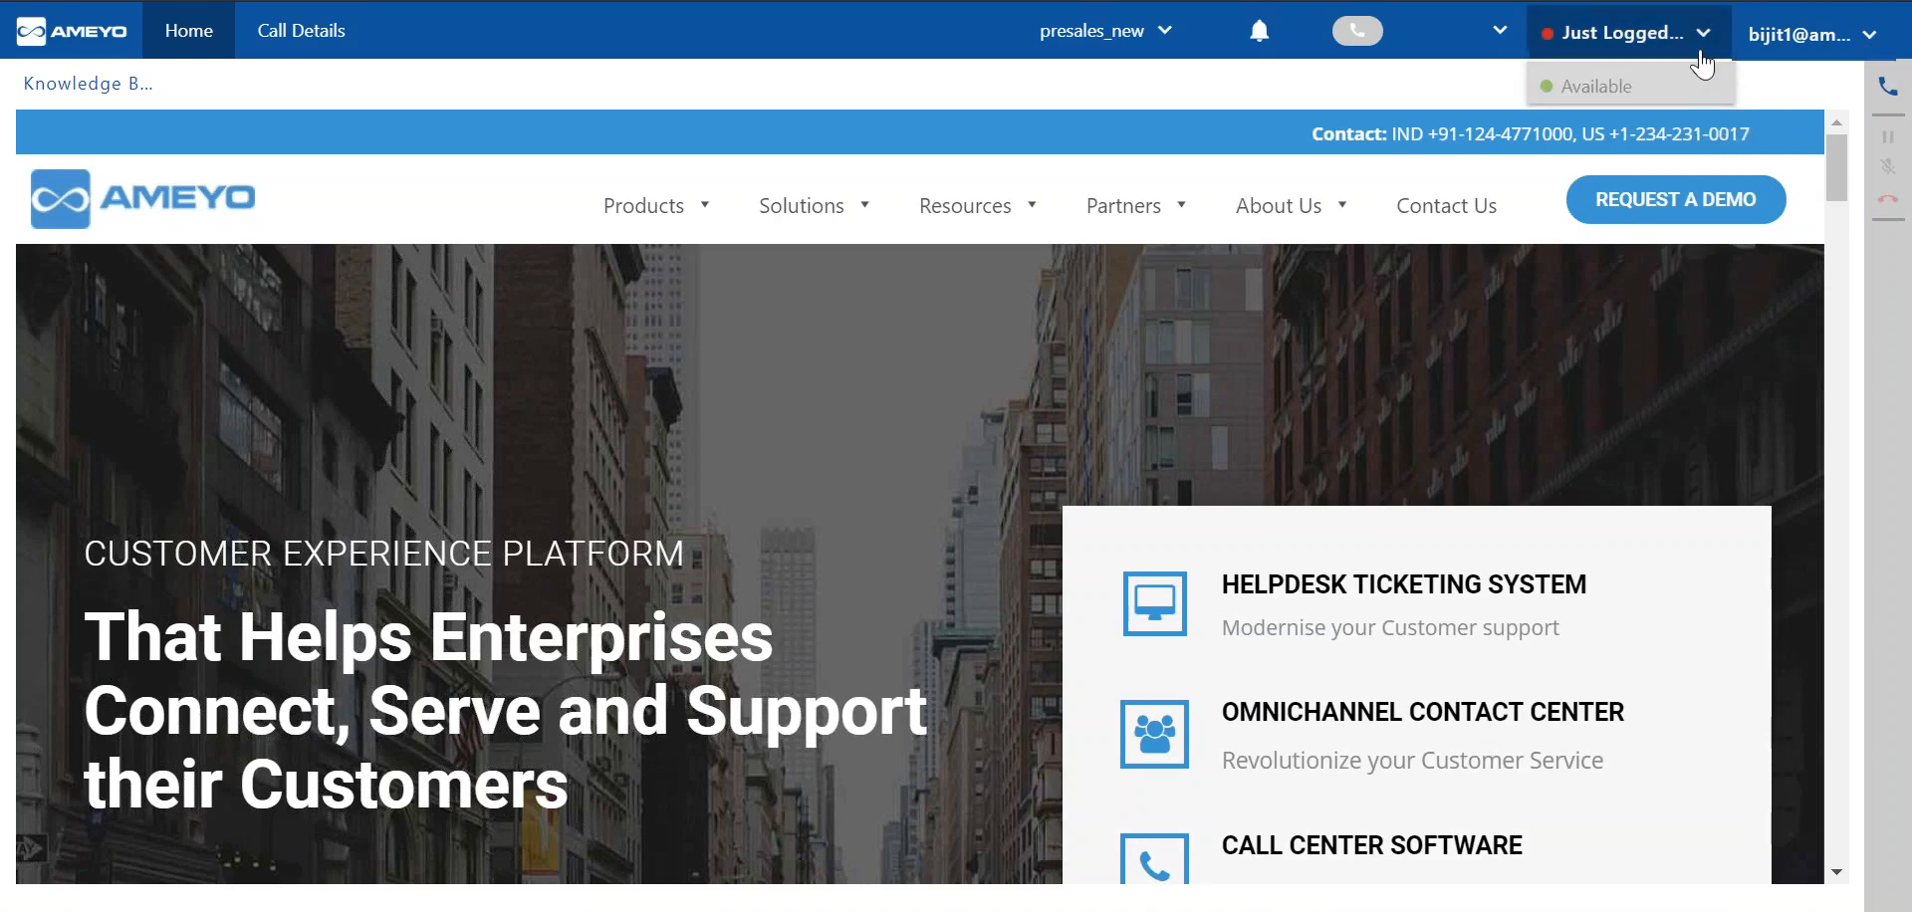
{"action": "left_click", "coordinate": [1699, 50]}
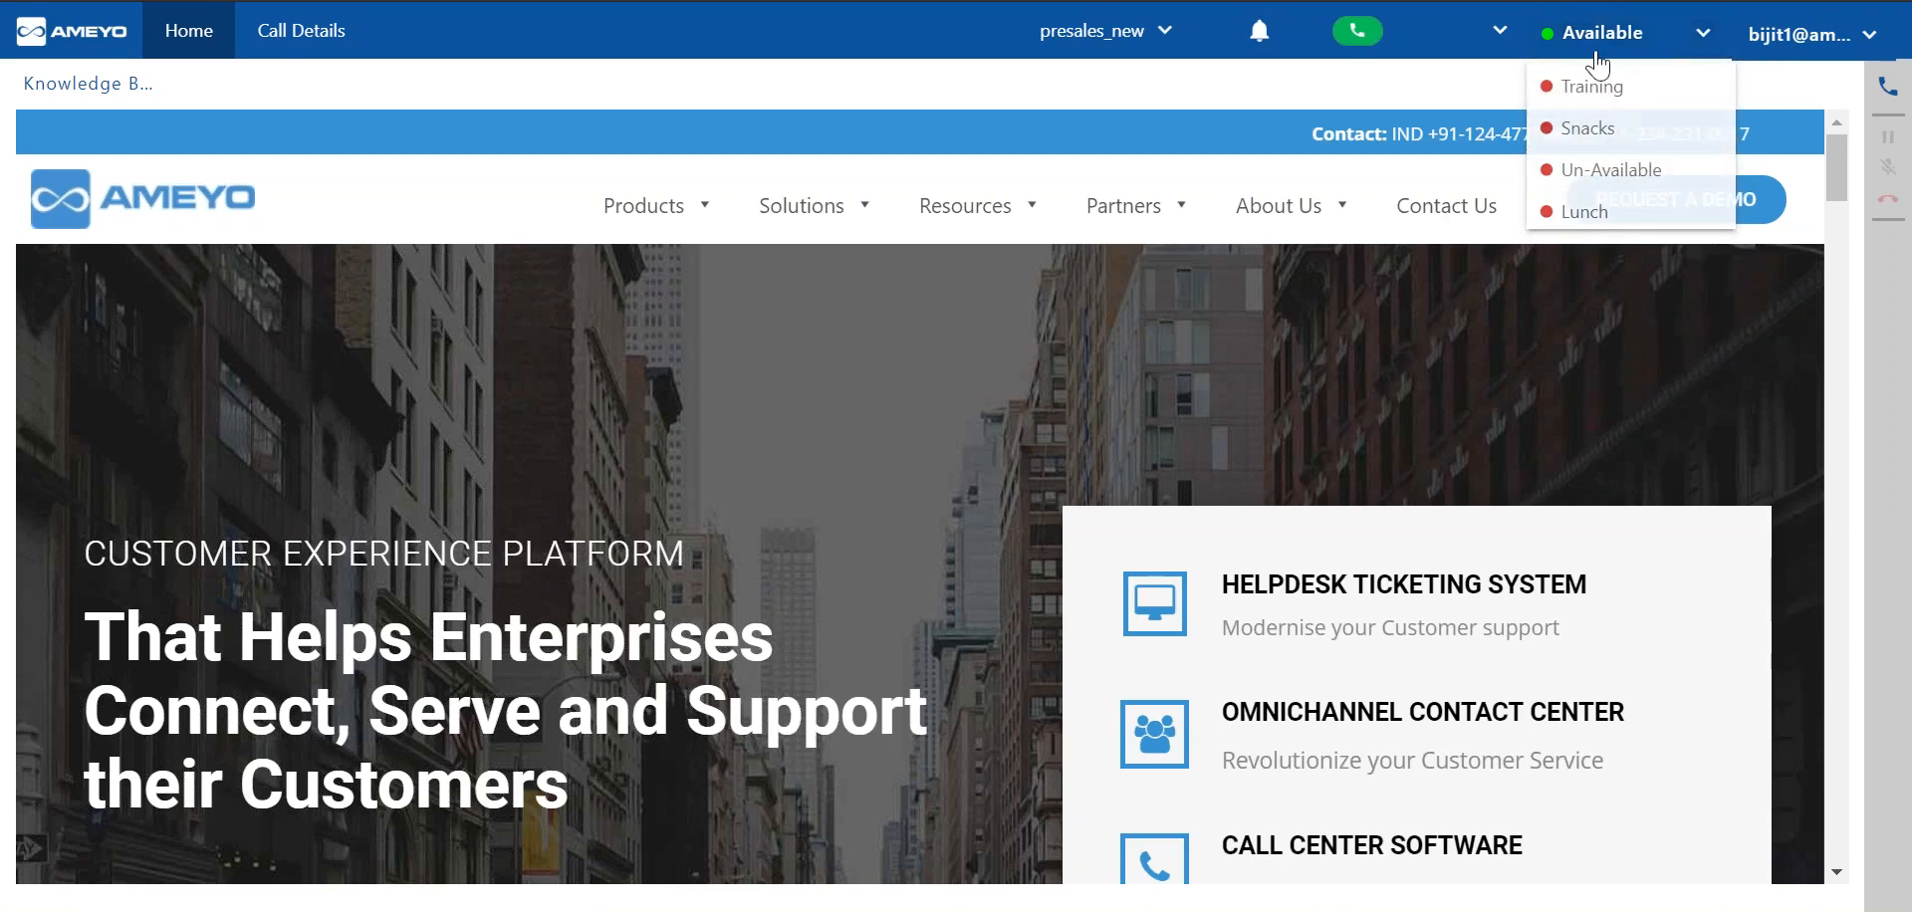
Check the Voice channel setting and the notifications.
{"action": "left_click", "coordinate": [1494, 33]}
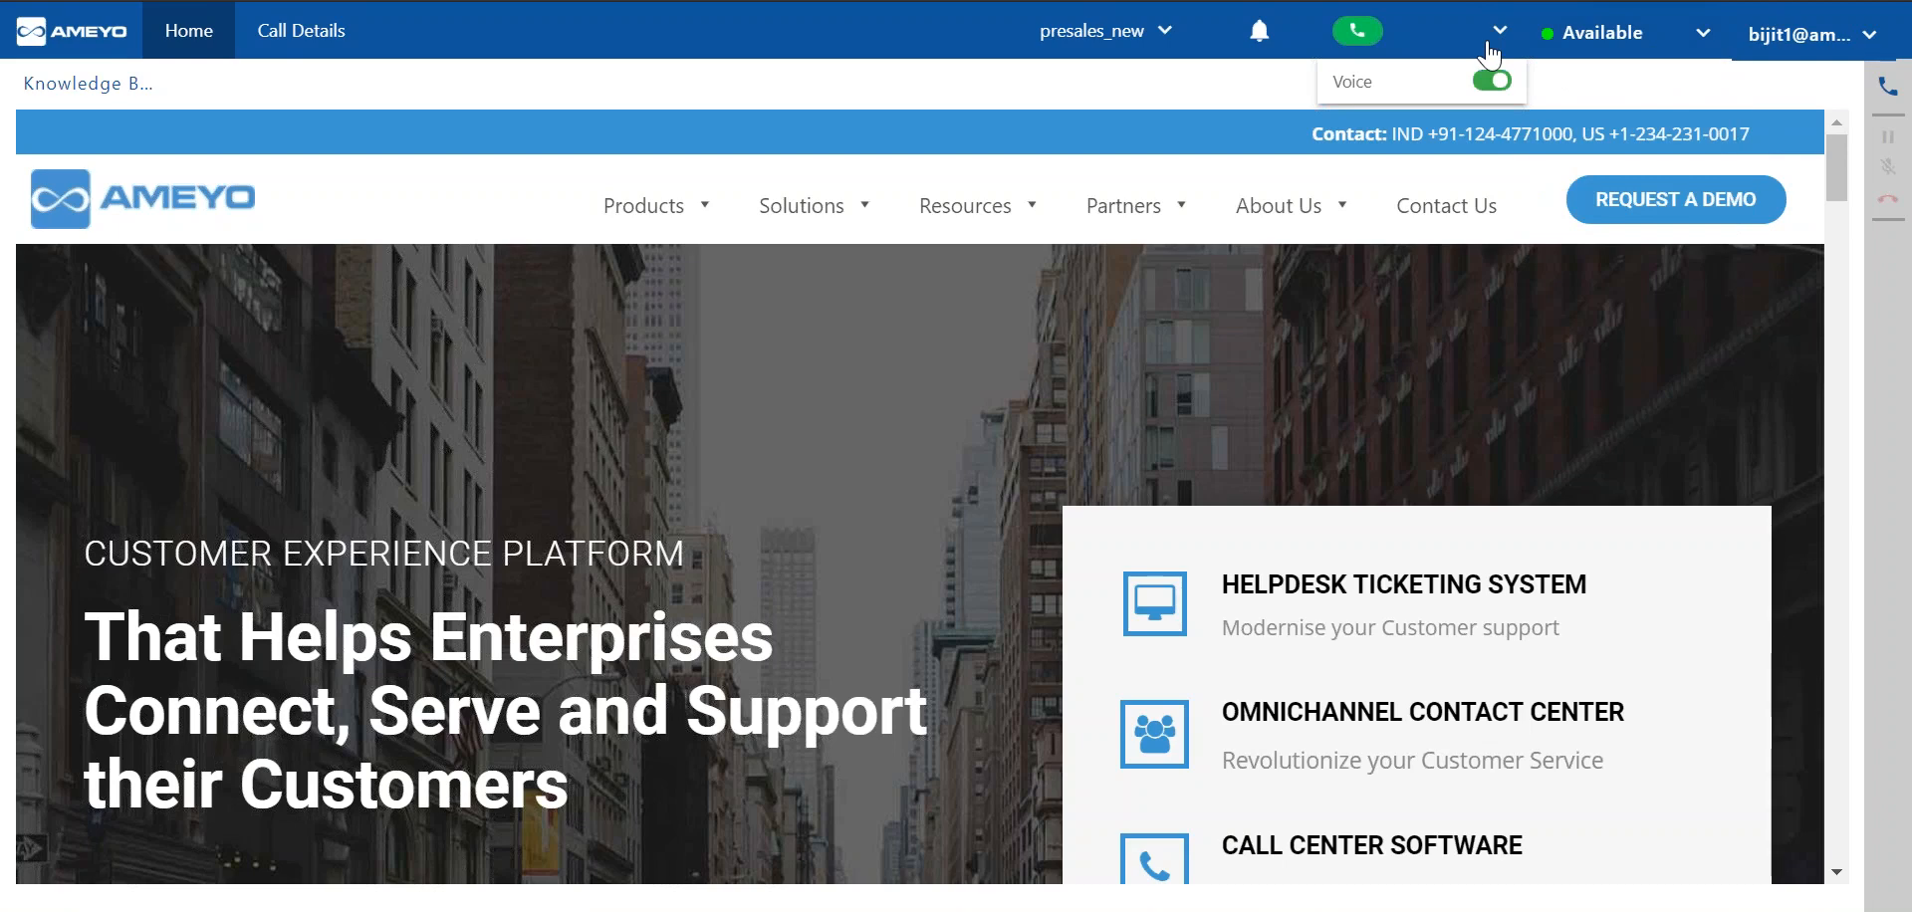
{"action": "left_click", "coordinate": [1491, 42]}
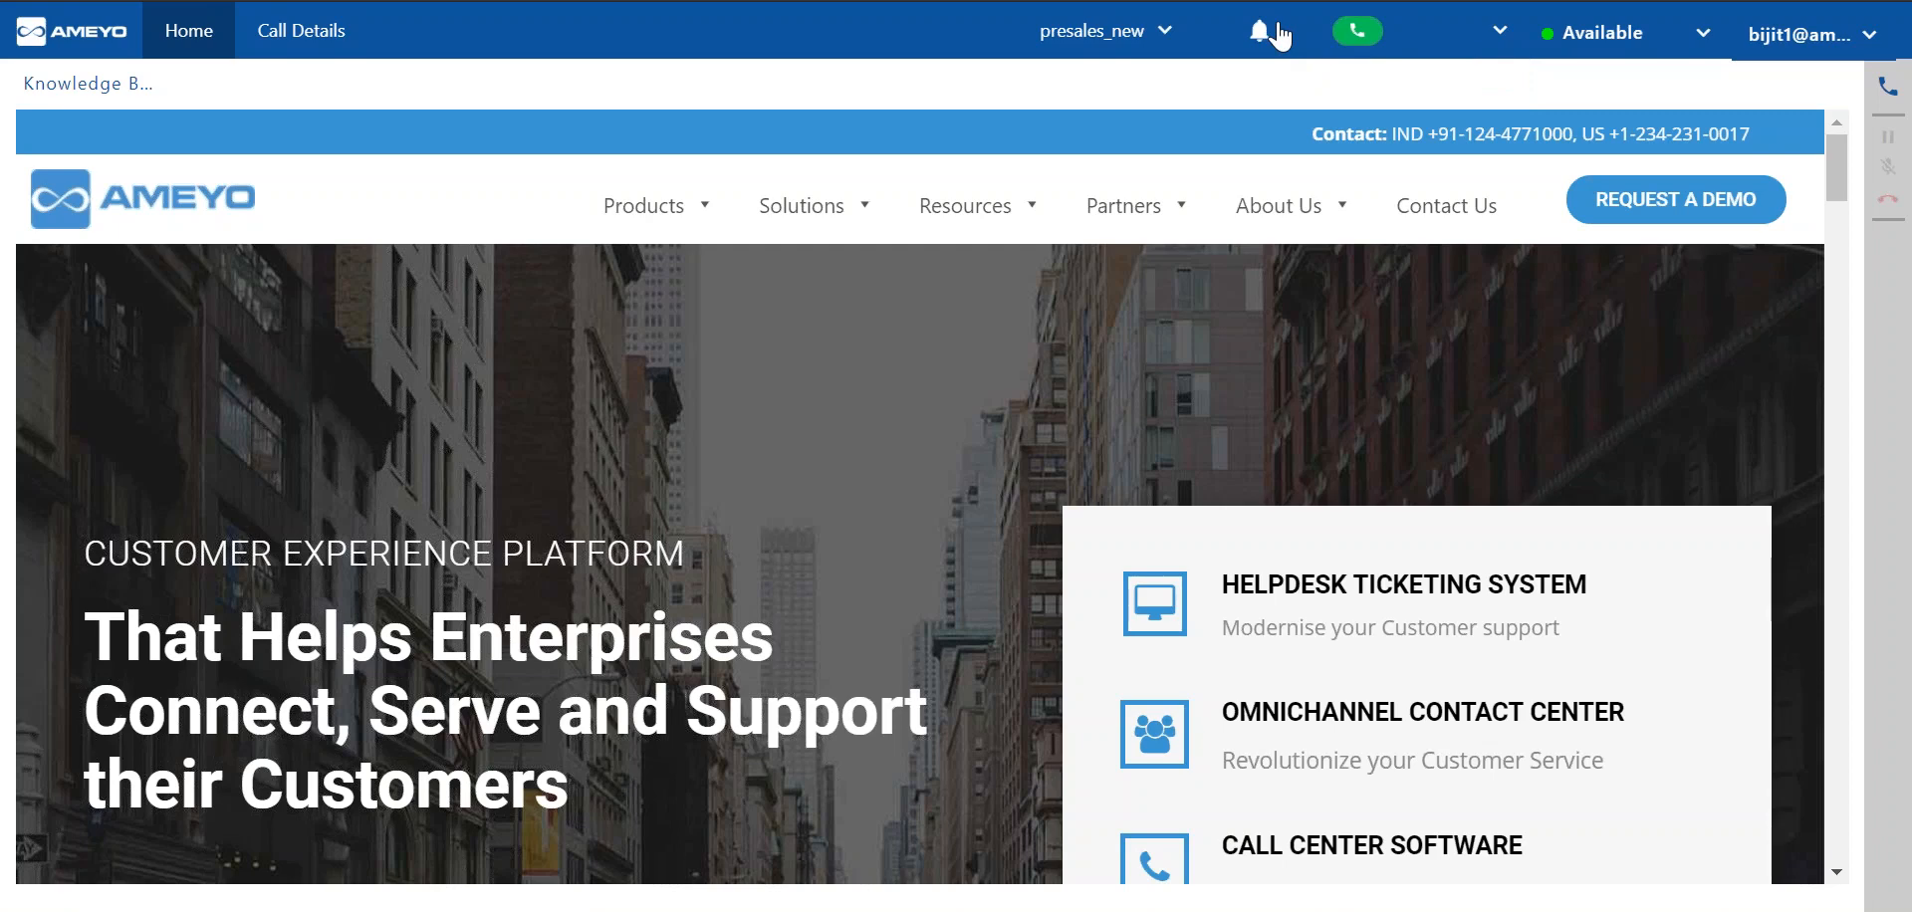
{"action": "left_click", "coordinate": [1279, 30]}
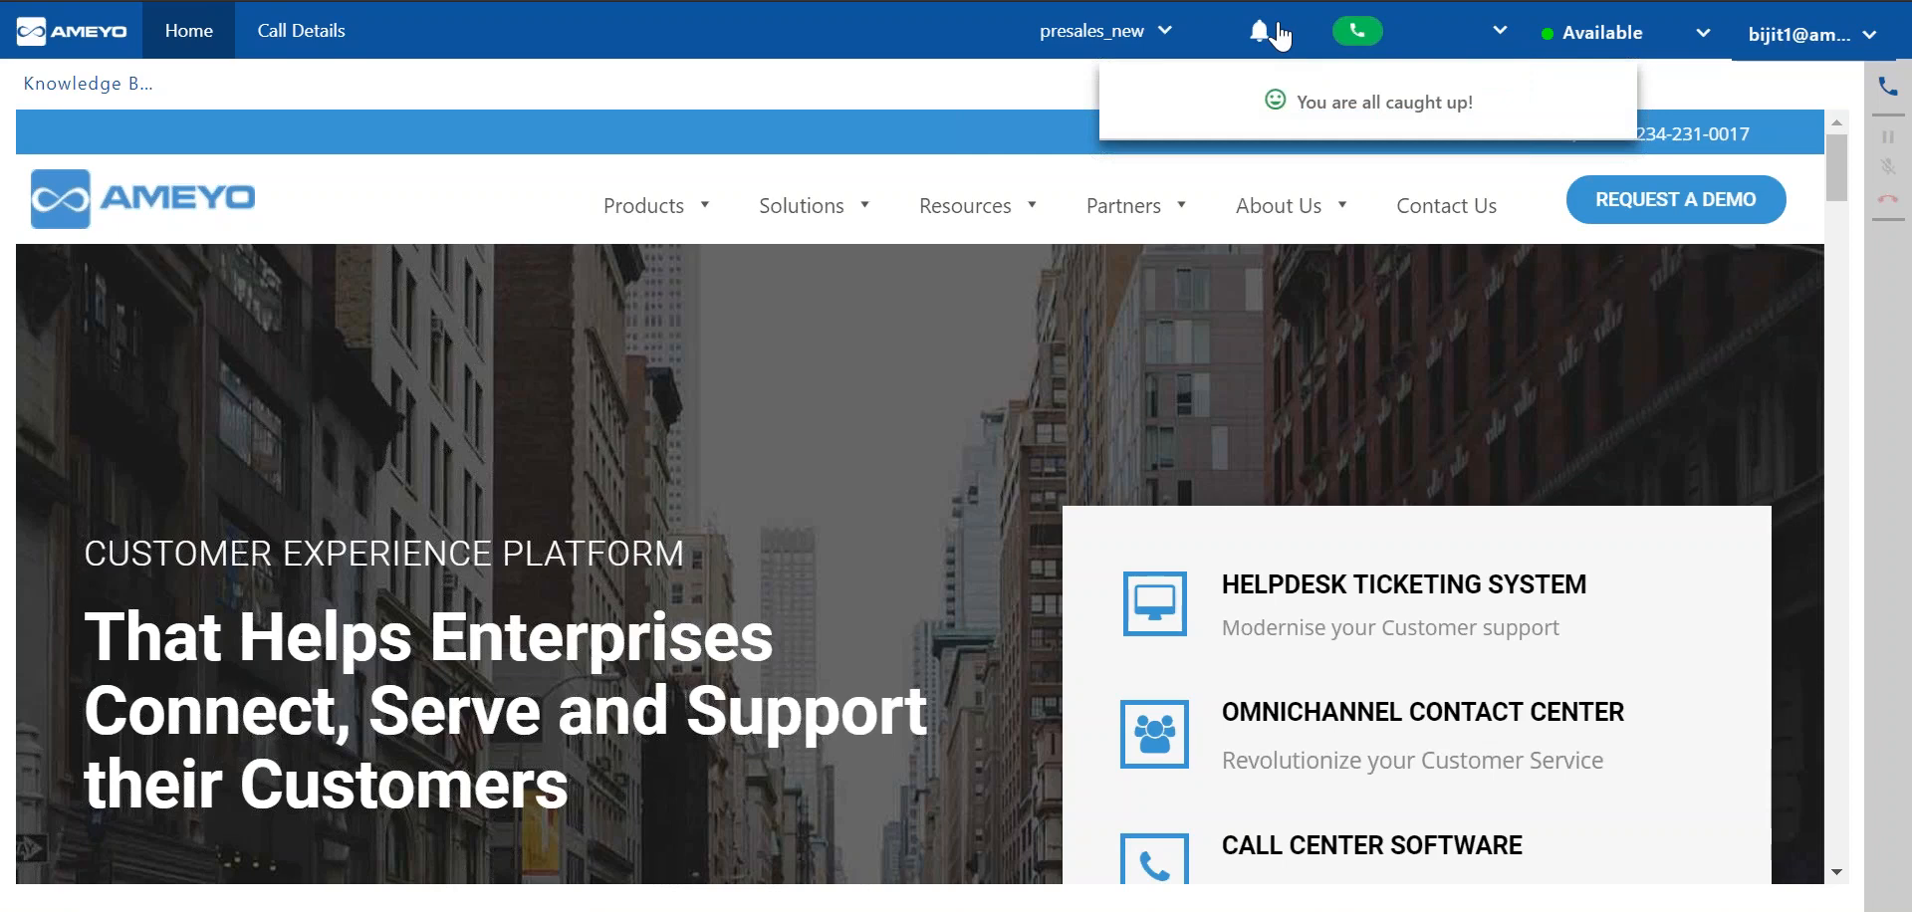
{"action": "left_click", "coordinate": [1279, 32]}
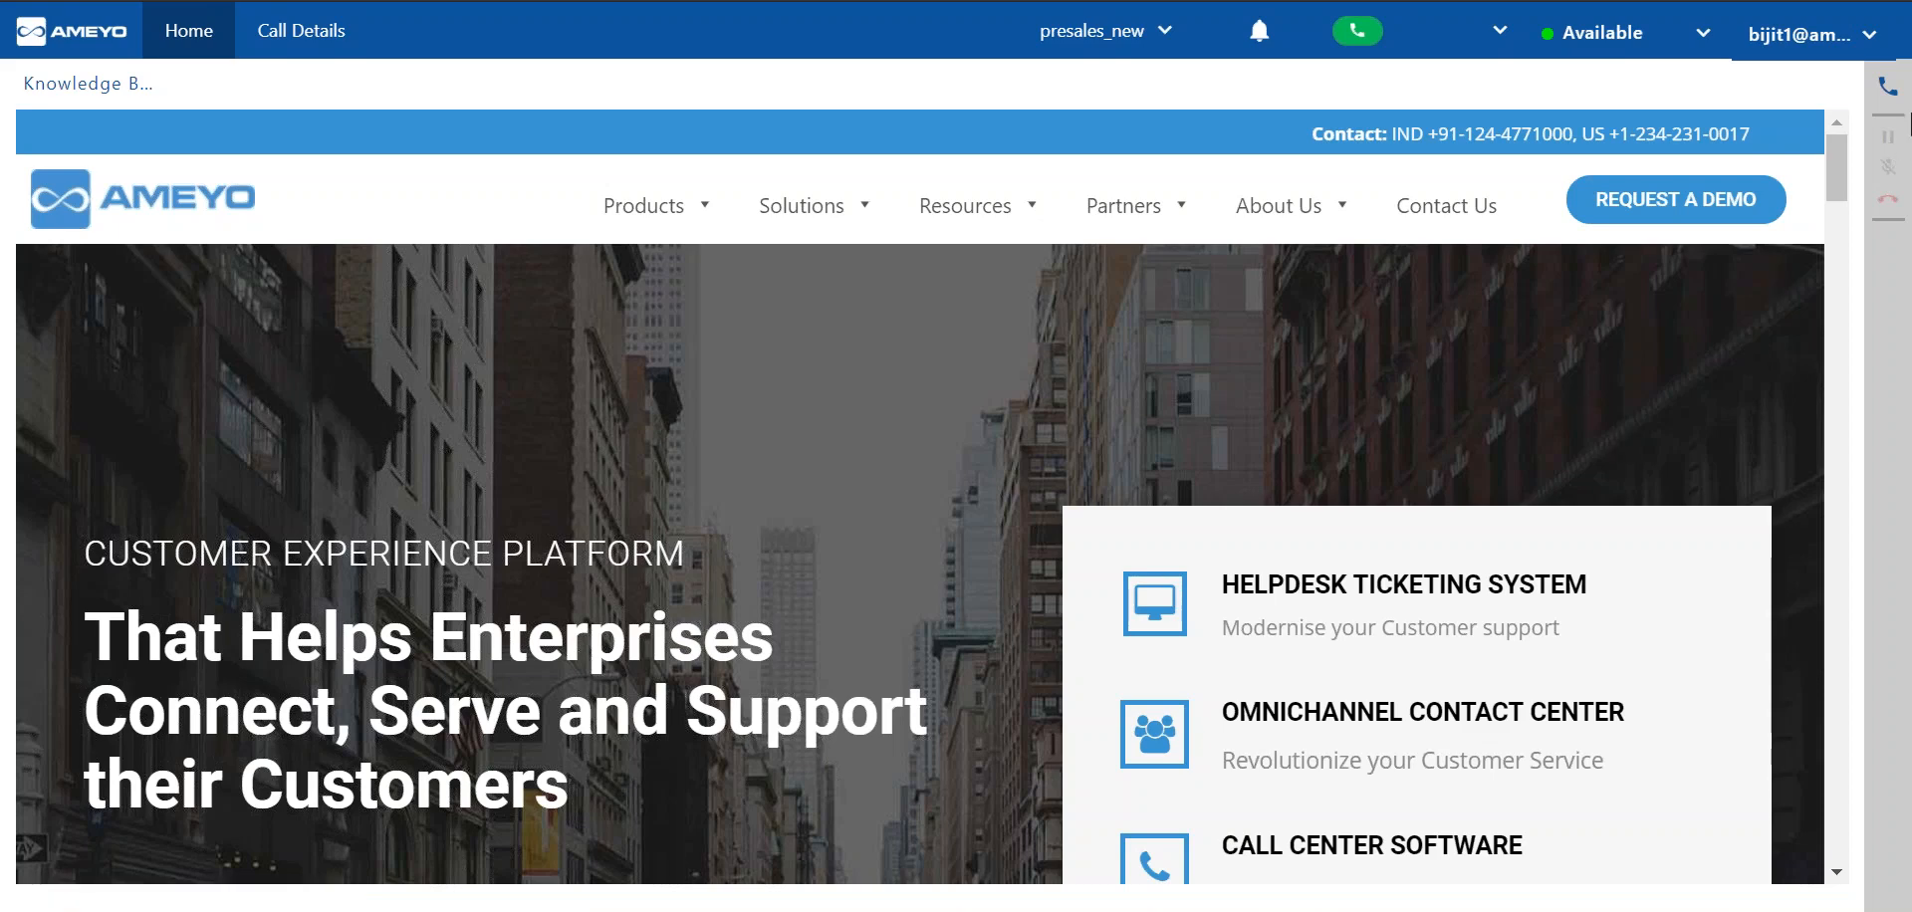
Enter the customer's phone number in the dialer and place the call.
{"action": "left_click", "coordinate": [1888, 100]}
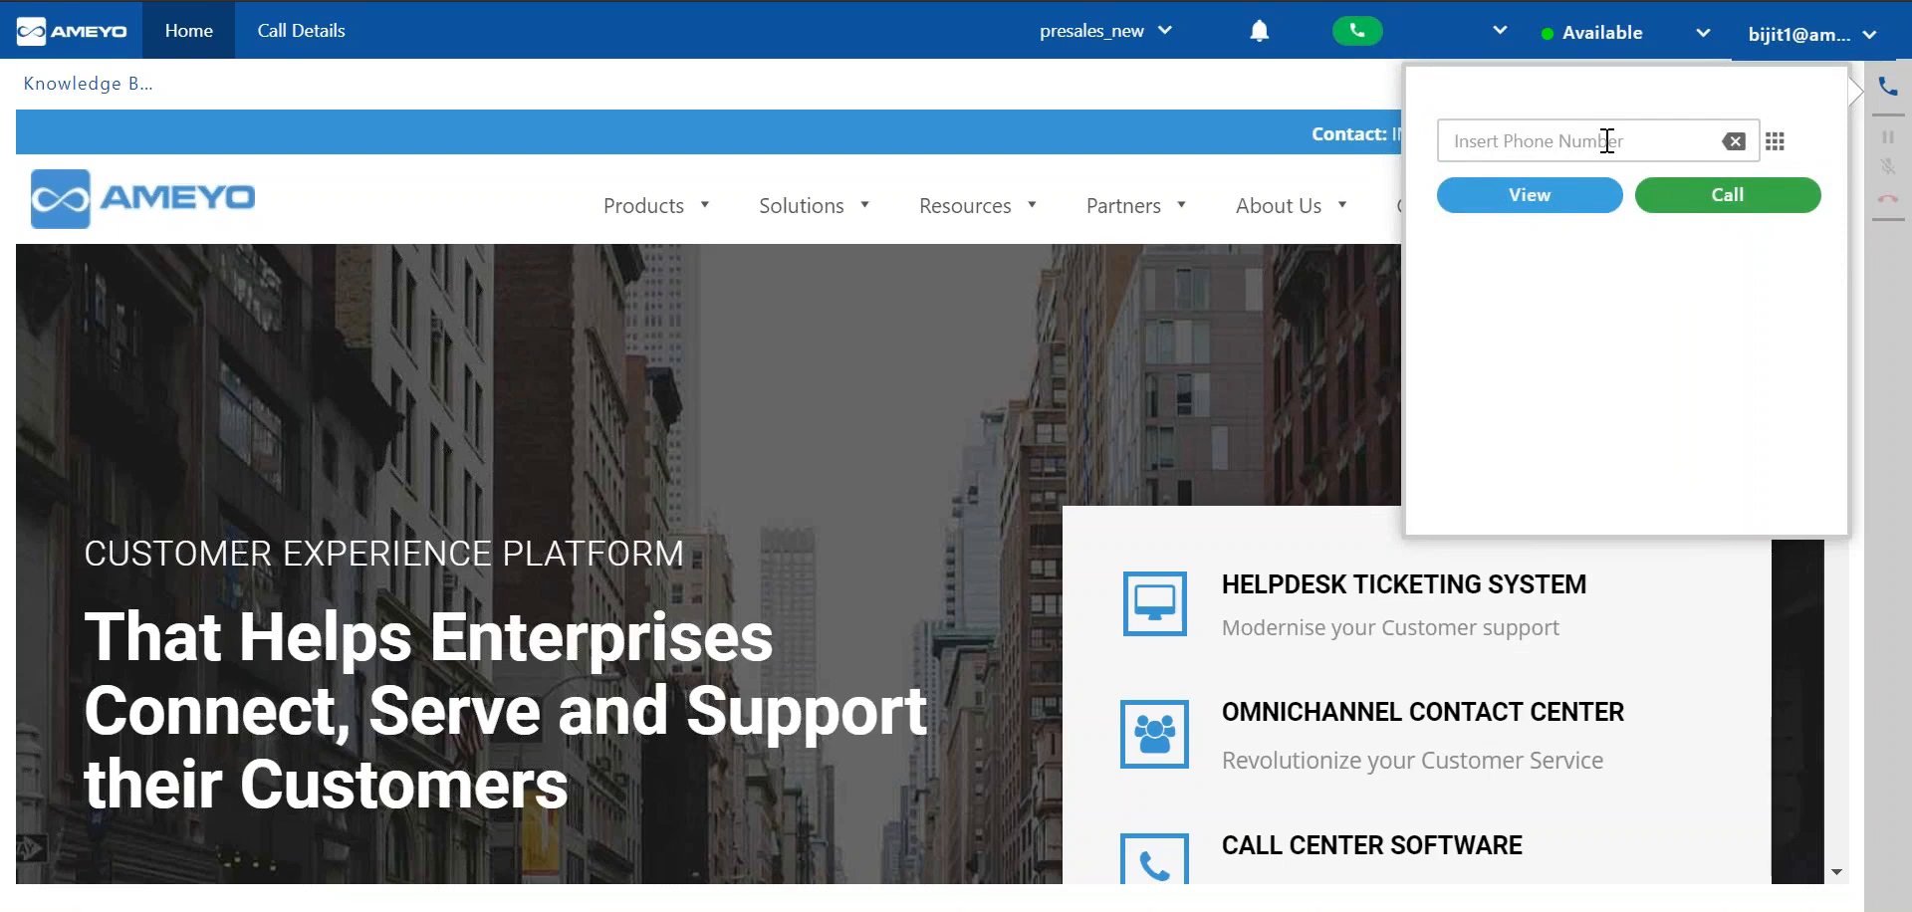
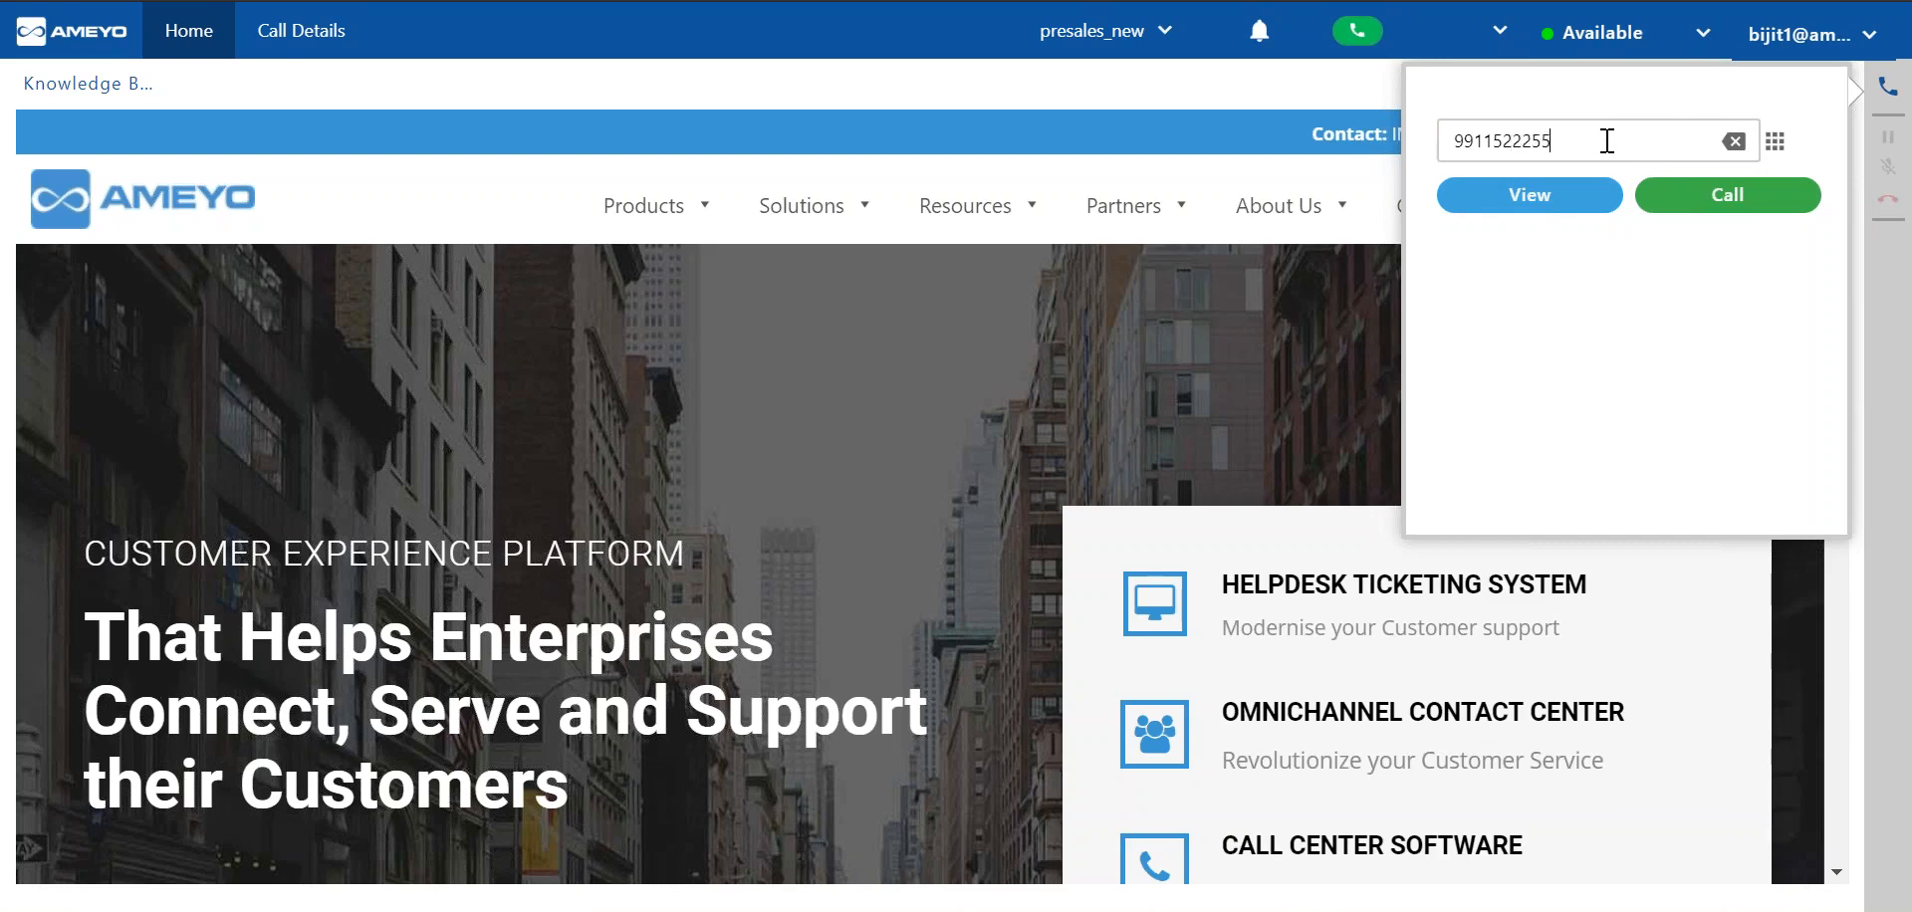
{"action": "left_click", "coordinate": [1679, 211]}
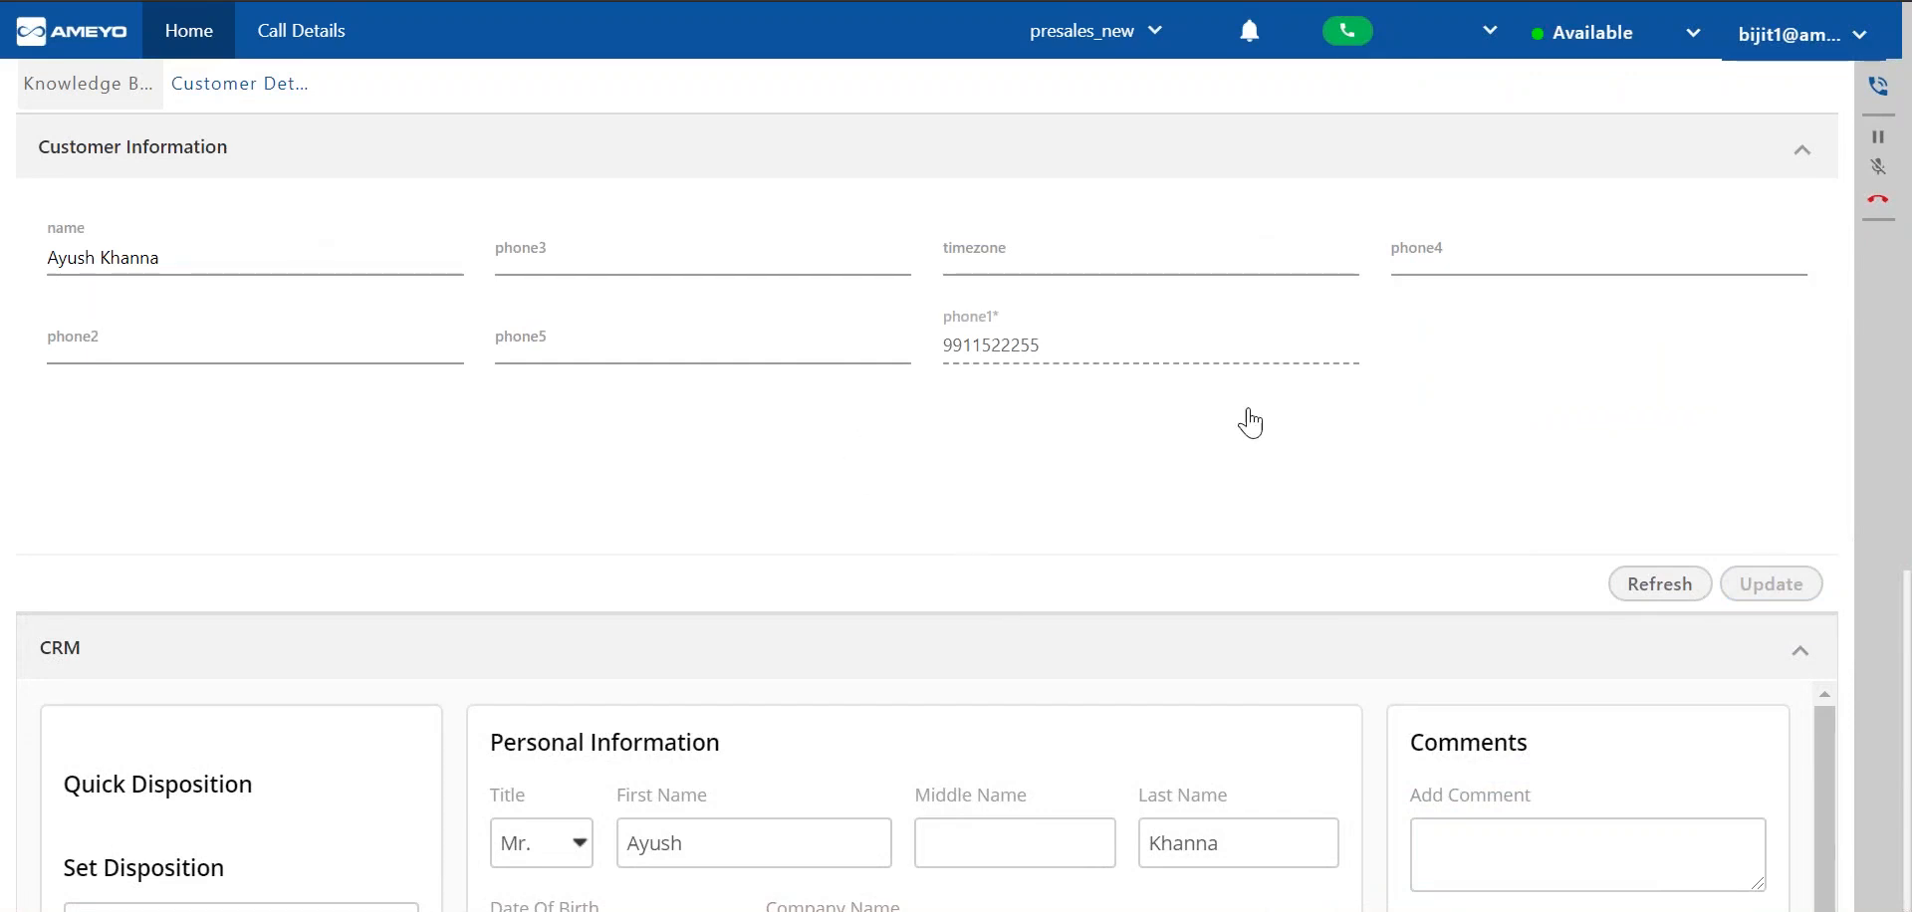
Examine the customer information and the CRM's personal, contact and address fields.
{"action": "scroll", "coordinate": [1135, 558], "scroll_direction": "down", "scroll_amount": 5}
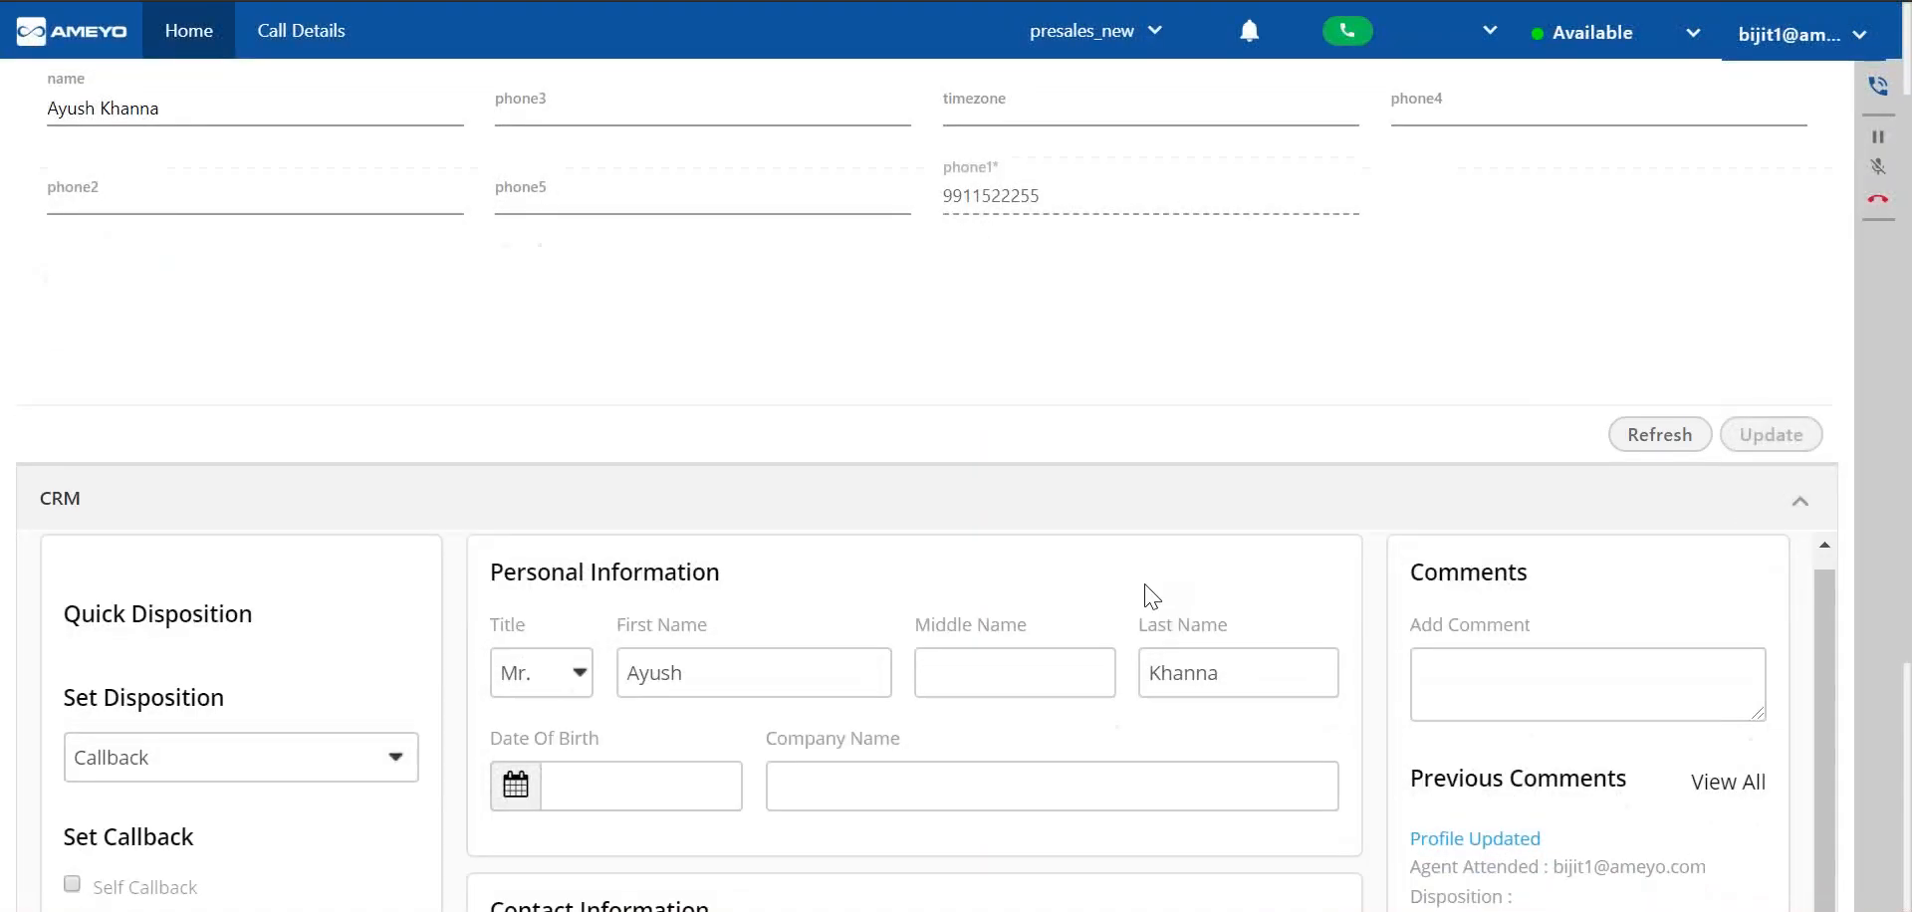
{"action": "scroll", "coordinate": [1460, 563], "scroll_direction": "down", "scroll_amount": 3}
{"action": "scroll", "coordinate": [1300, 683], "scroll_direction": "up", "scroll_amount": 4}
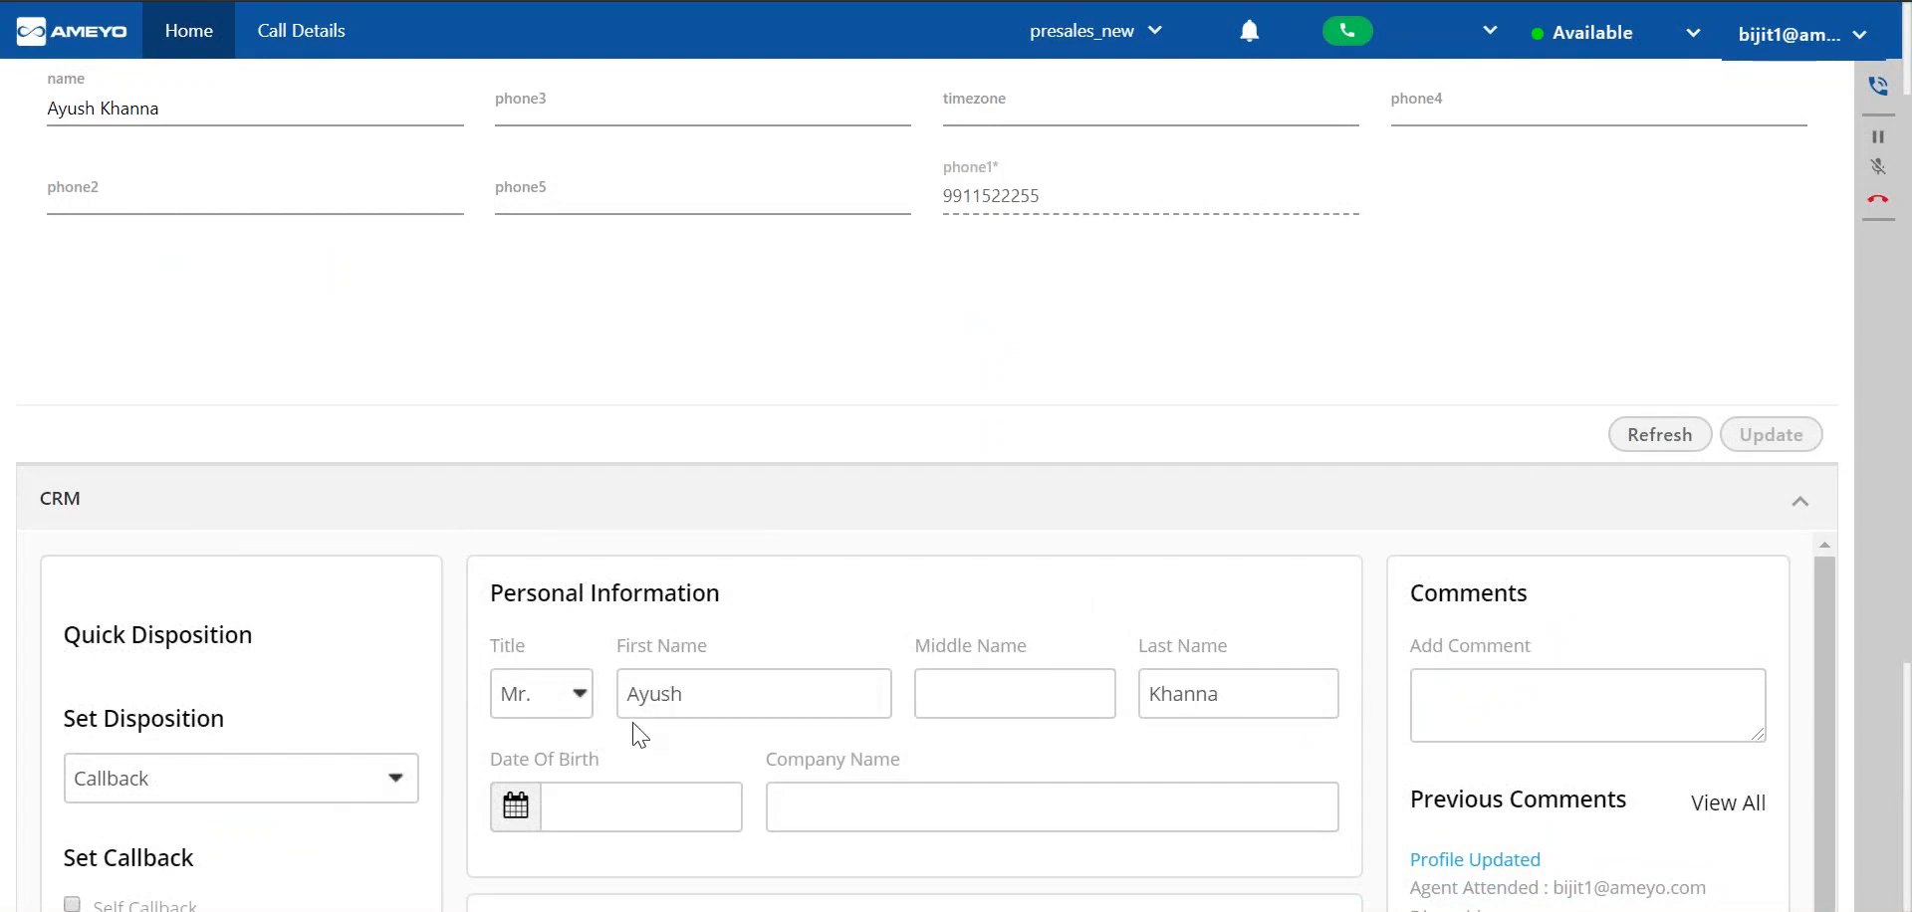
{"action": "scroll", "coordinate": [828, 753], "scroll_direction": "down", "scroll_amount": 2}
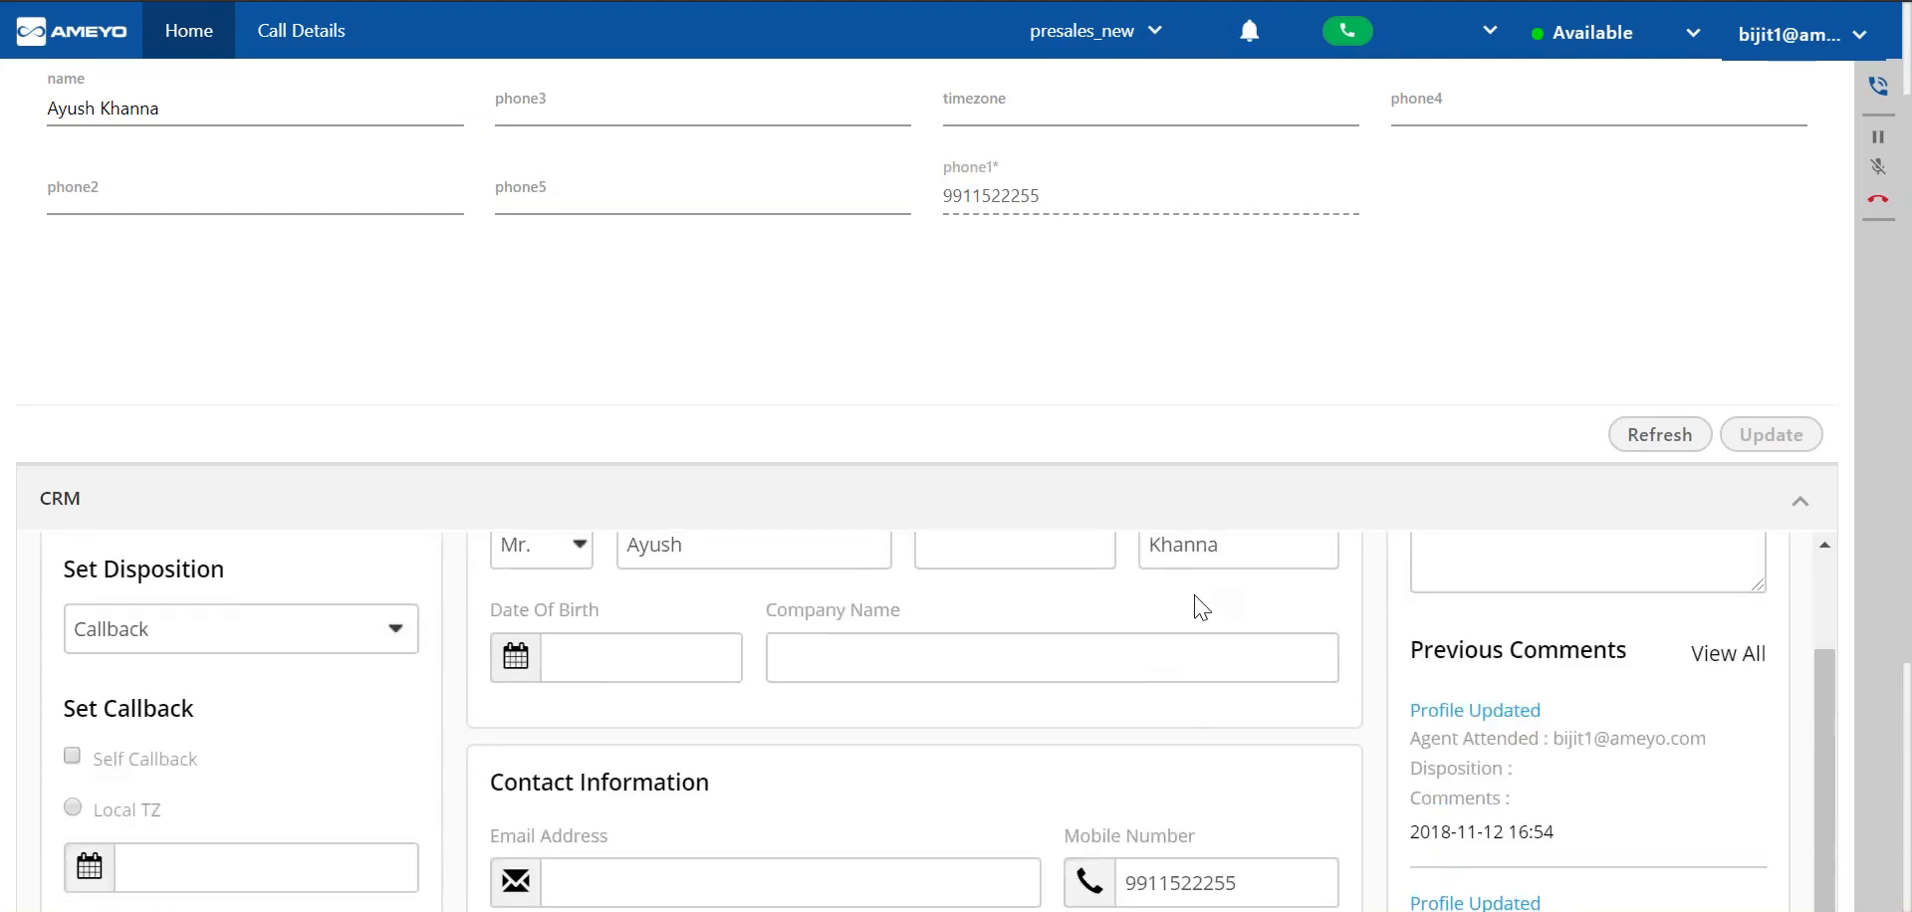
{"action": "scroll", "coordinate": [1200, 607], "scroll_direction": "down", "scroll_amount": 3}
{"action": "scroll", "coordinate": [1593, 644], "scroll_direction": "down", "scroll_amount": 2}
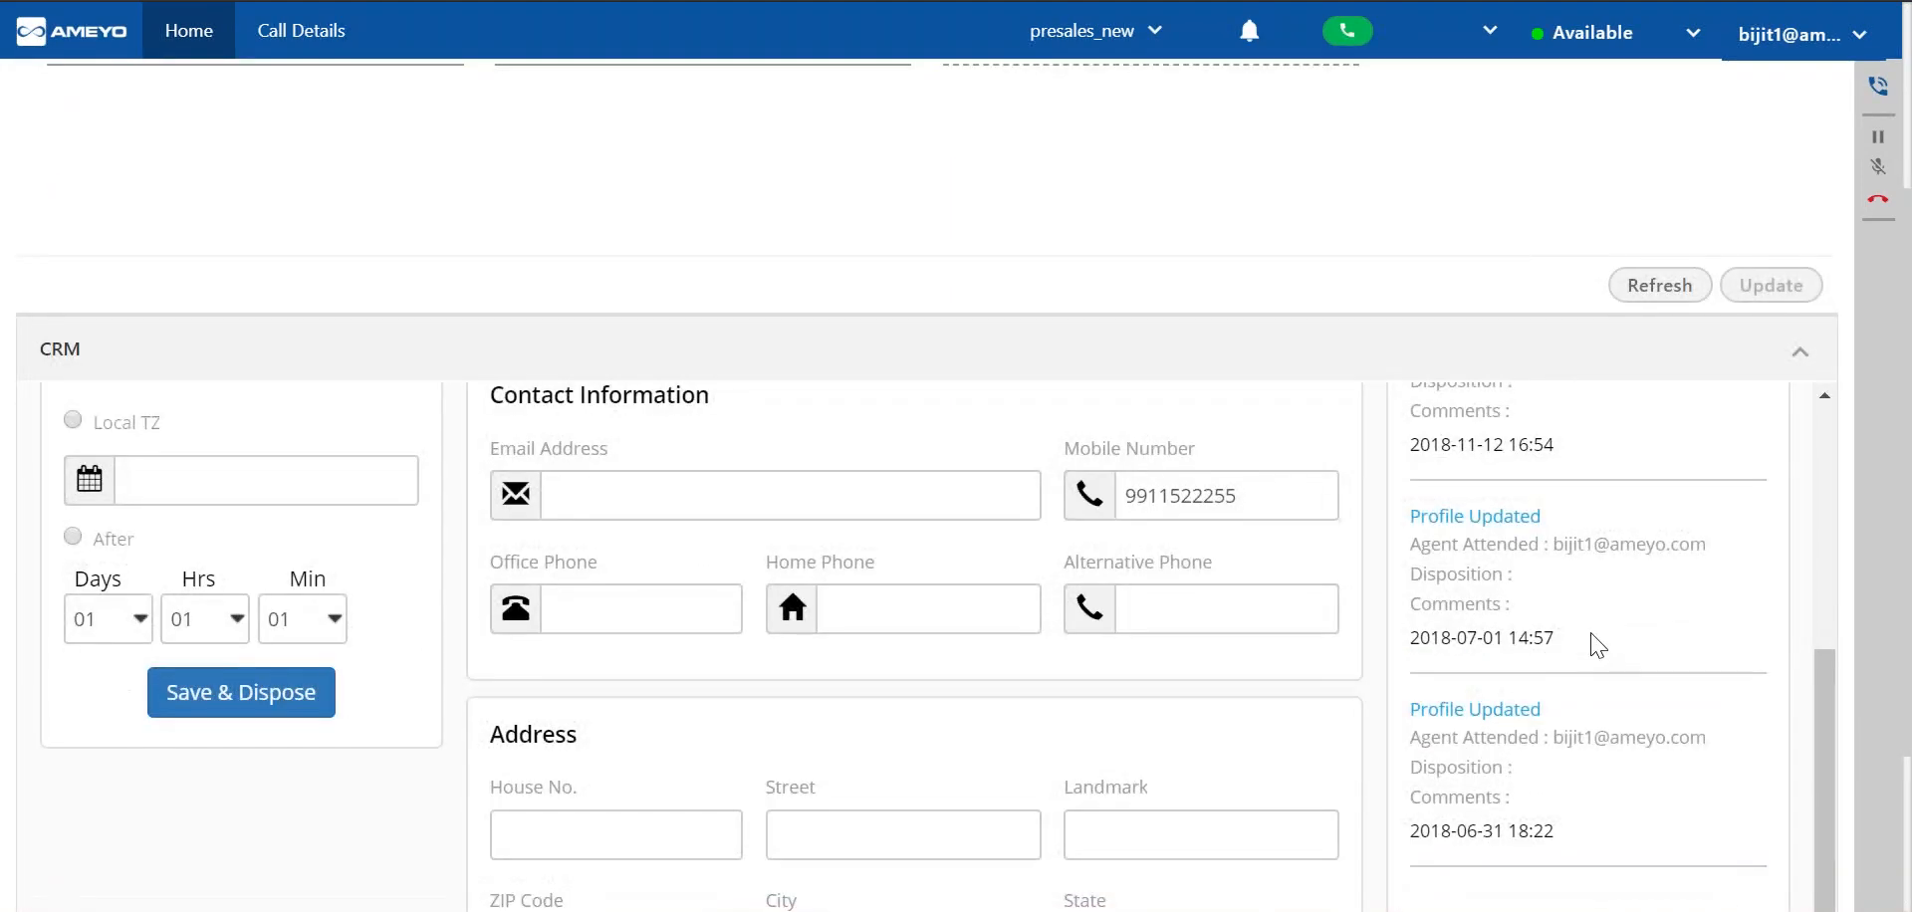
{"action": "scroll", "coordinate": [1602, 646], "scroll_direction": "down", "scroll_amount": 2}
View the full list of previous comments in the CRM, close it and activate the Add Comment field.
{"action": "scroll", "coordinate": [1675, 460], "scroll_direction": "up", "scroll_amount": 3}
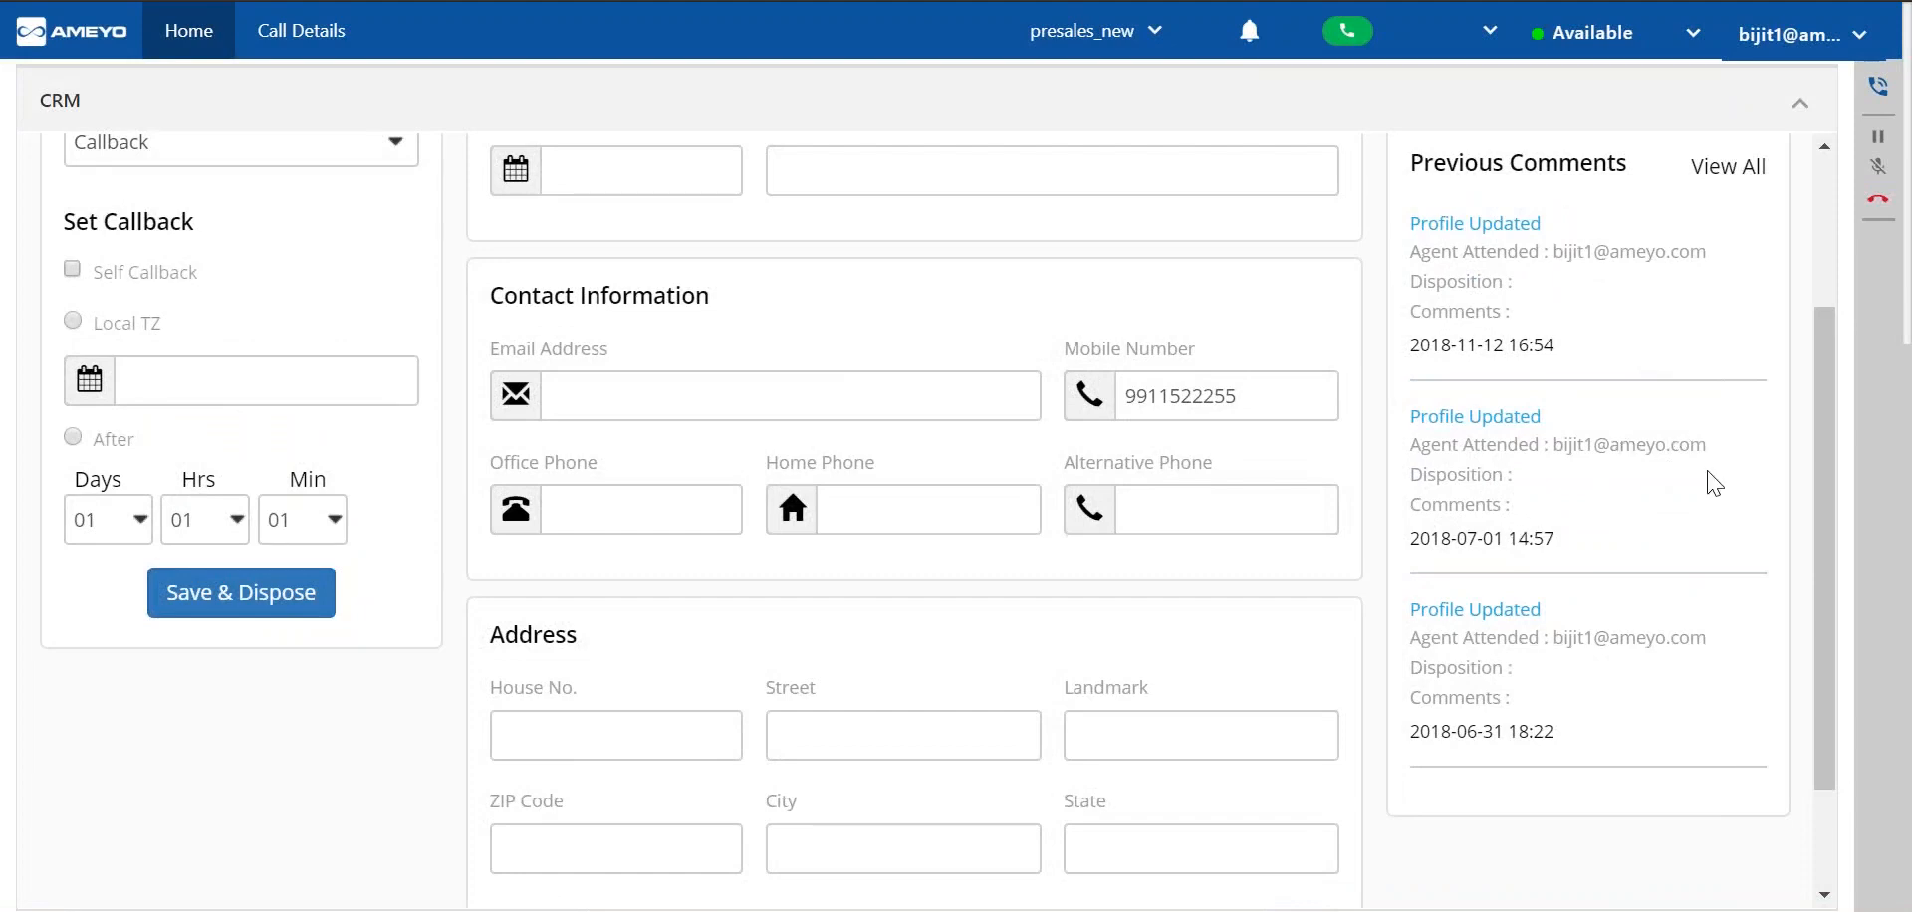
{"action": "scroll", "coordinate": [1718, 468], "scroll_direction": "up", "scroll_amount": 2}
{"action": "left_click", "coordinate": [1727, 315]}
{"action": "scroll", "coordinate": [861, 561], "scroll_direction": "down", "scroll_amount": 3}
{"action": "scroll", "coordinate": [861, 561], "scroll_direction": "down", "scroll_amount": 5}
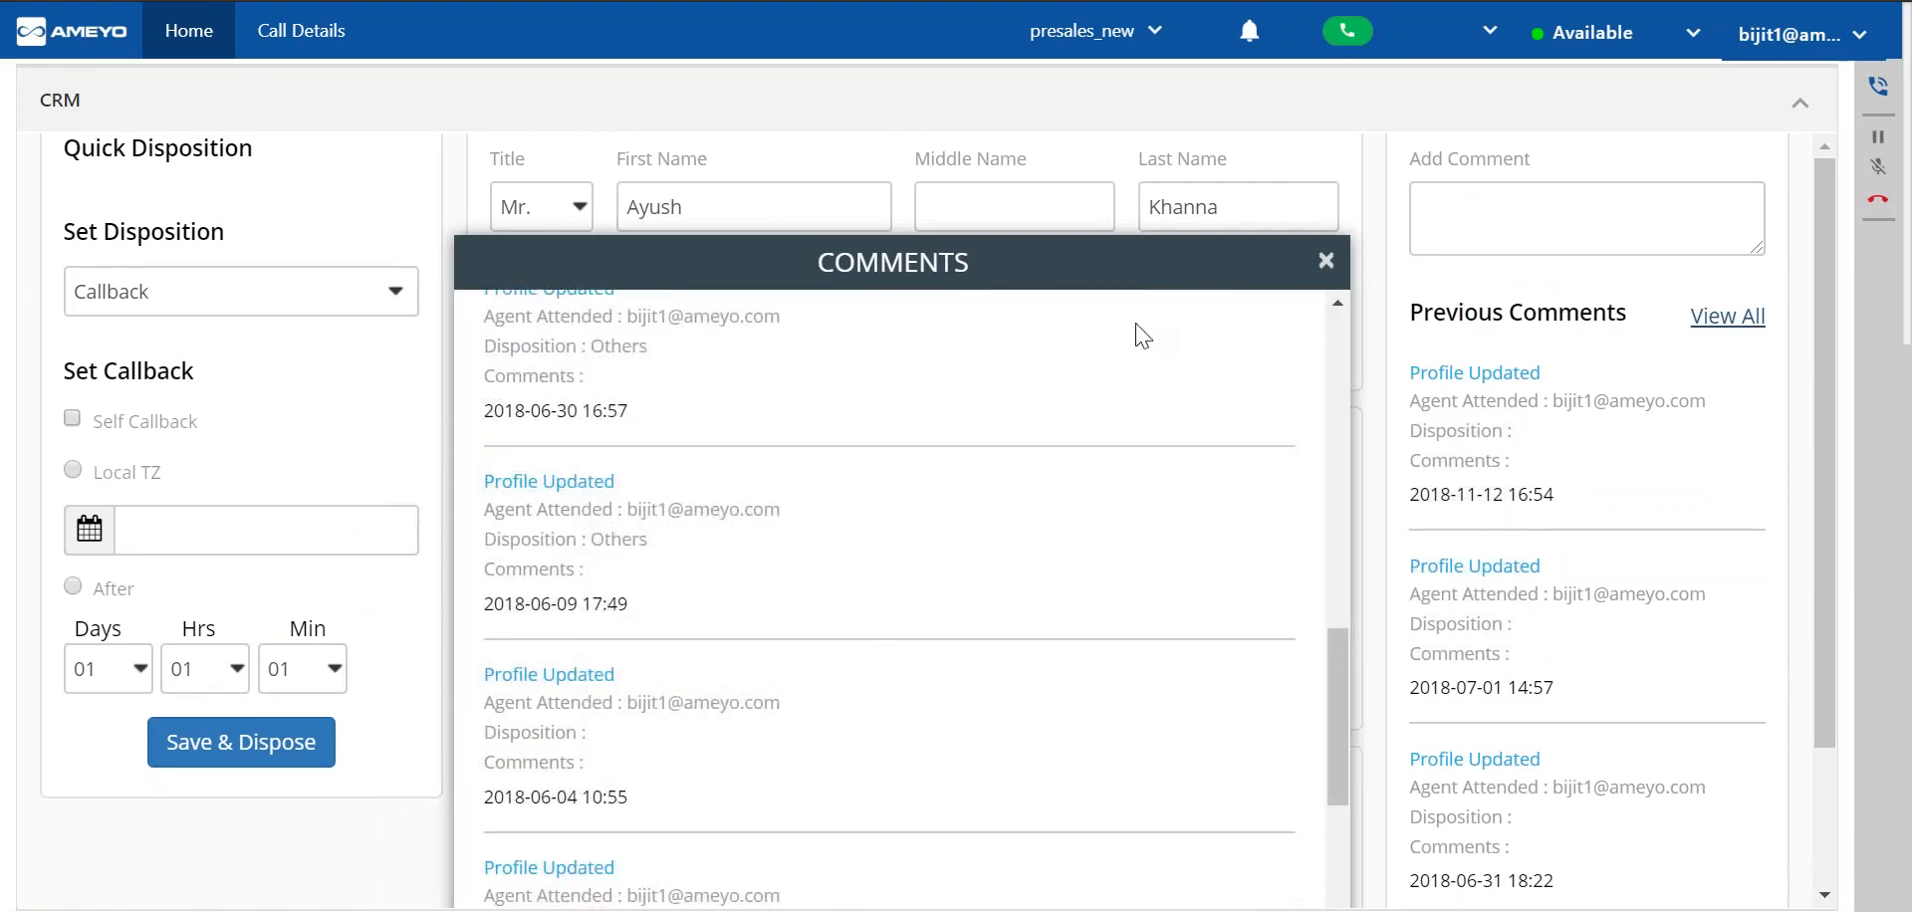
{"action": "left_click", "coordinate": [1323, 260]}
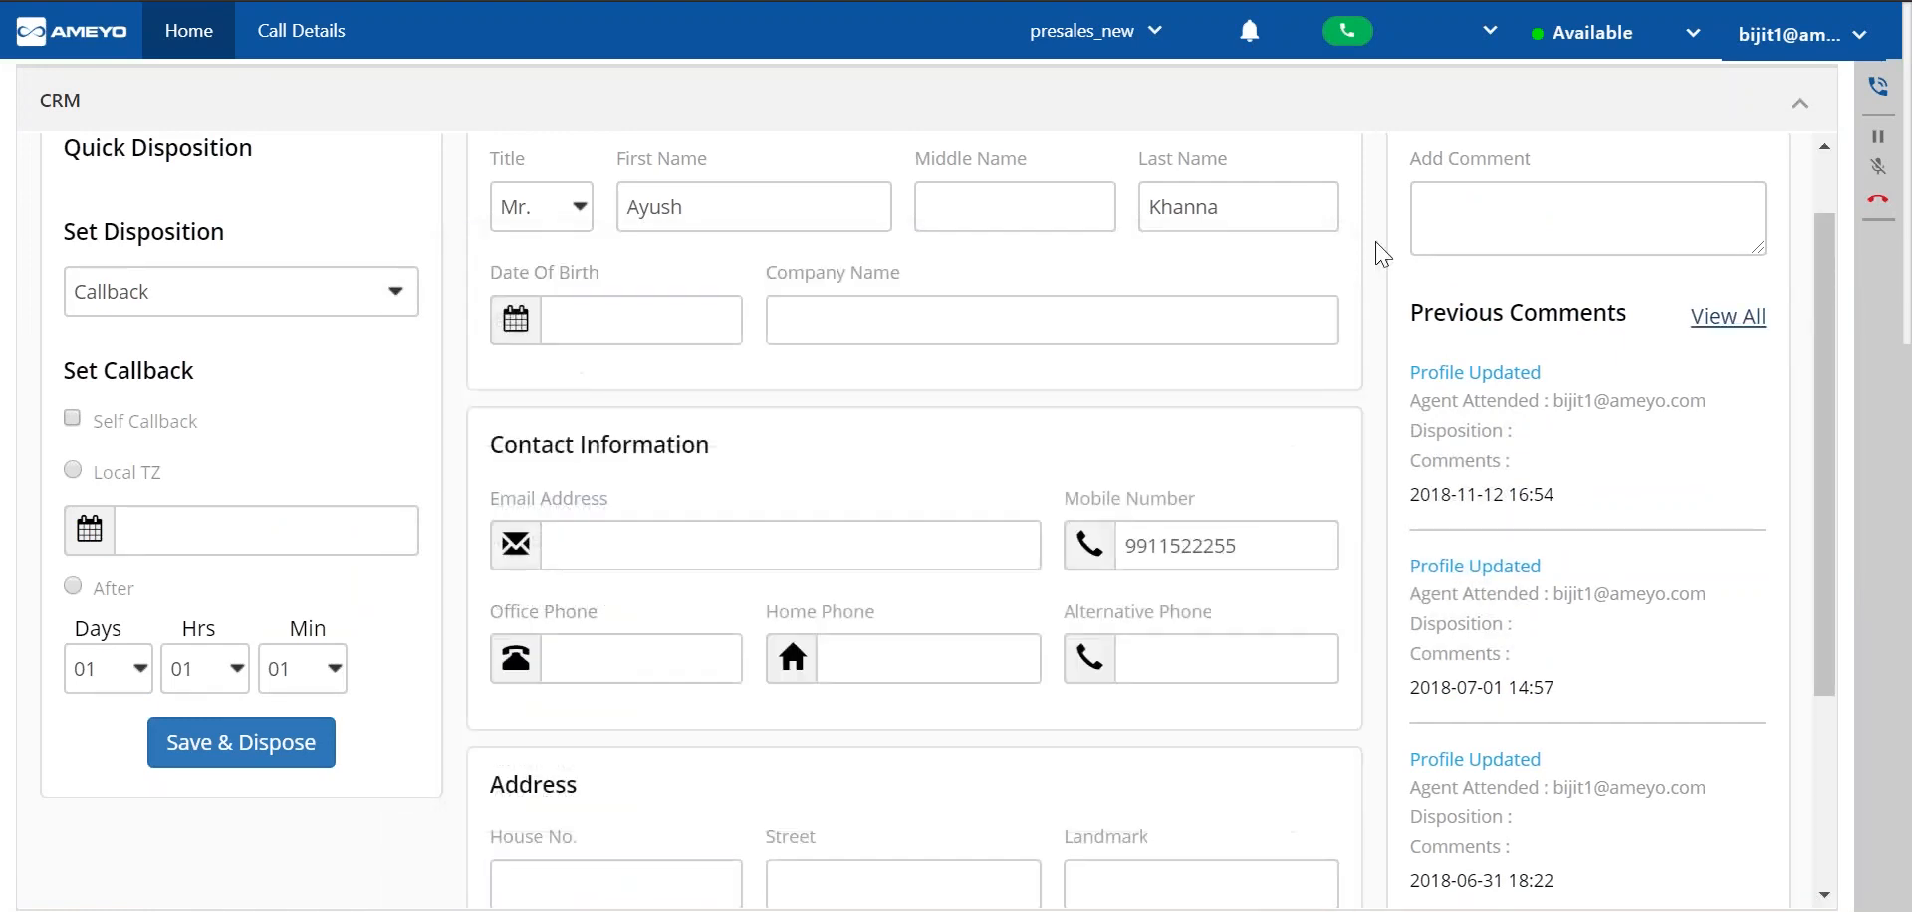
{"action": "left_click", "coordinate": [1459, 239]}
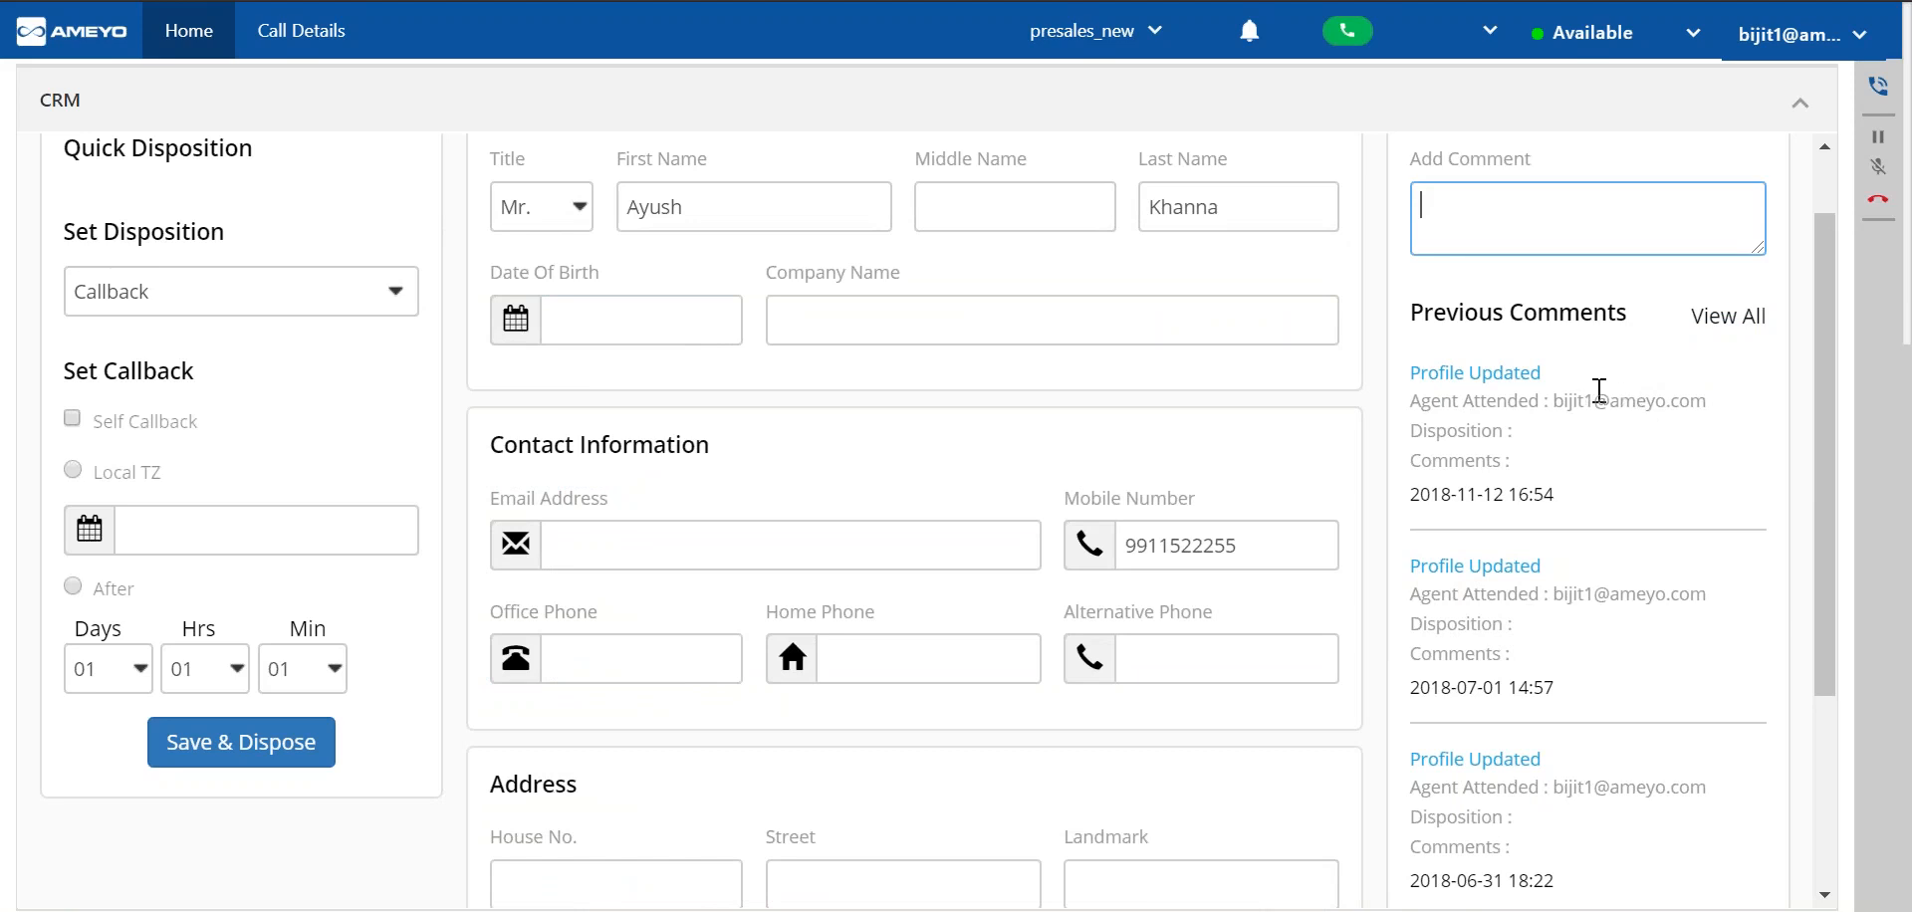
{"action": "scroll", "coordinate": [594, 285], "scroll_direction": "up", "scroll_amount": 1}
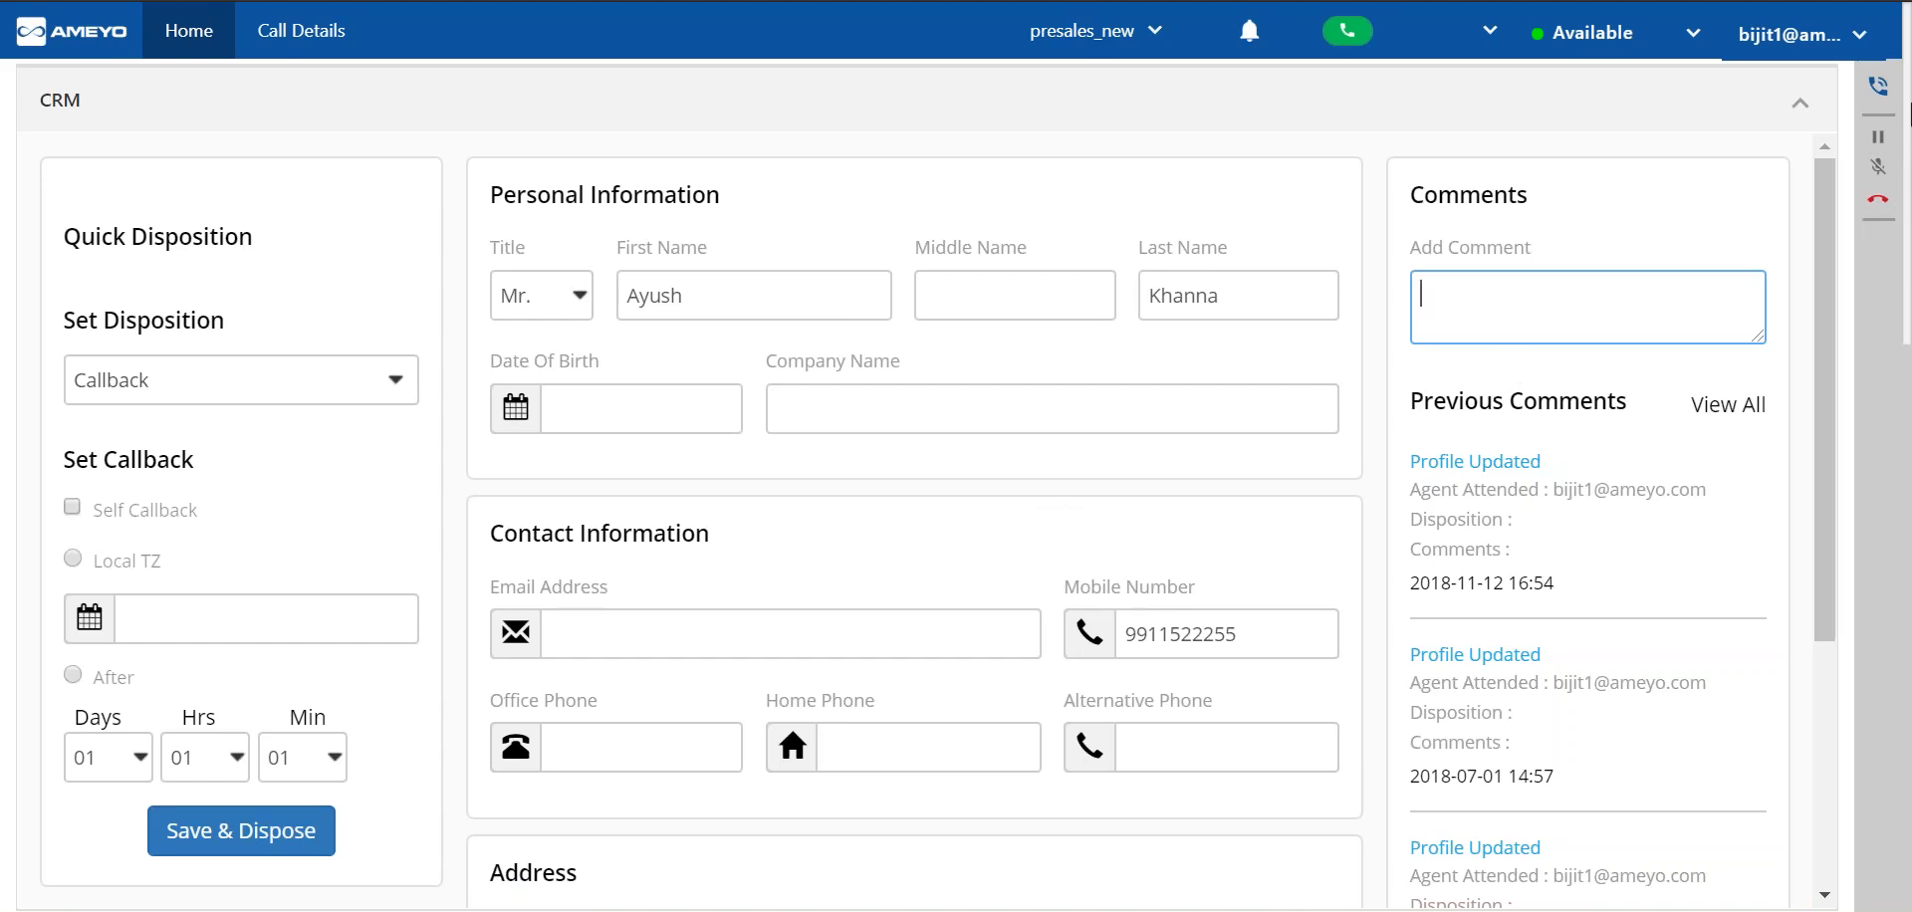
Show the active call controls and examine the conference options for users and phone numbers.
{"action": "left_click", "coordinate": [1878, 86]}
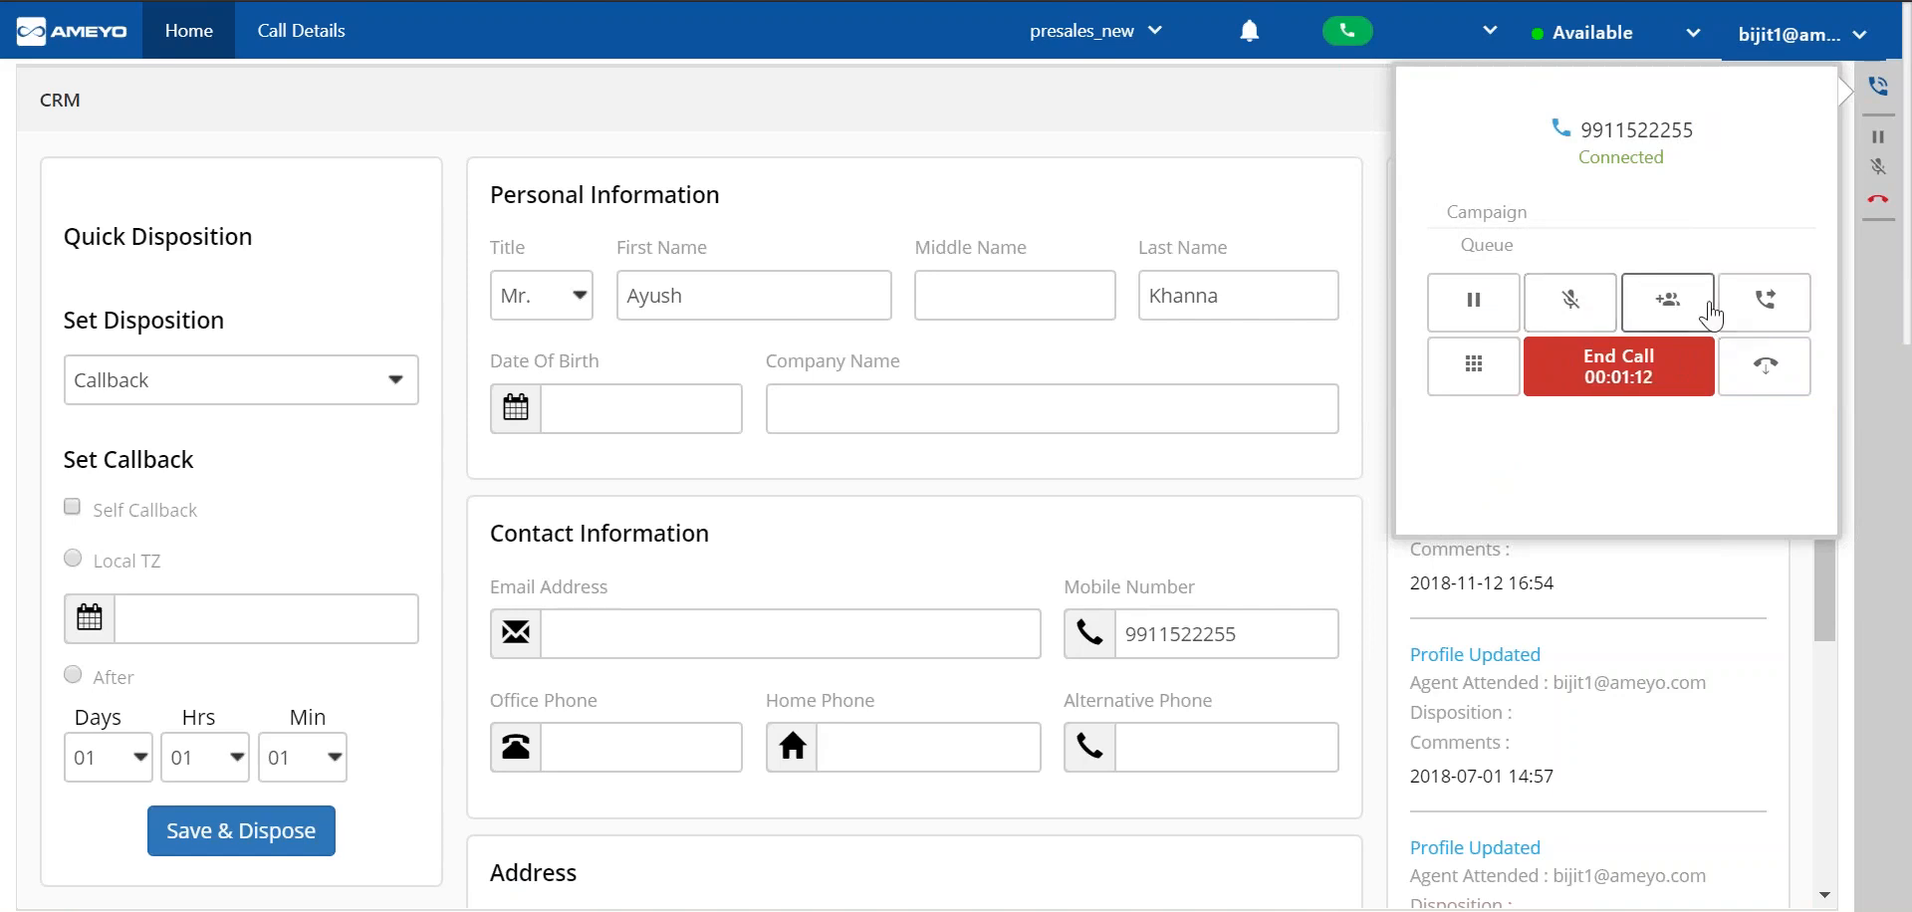
{"action": "left_click", "coordinate": [1681, 316]}
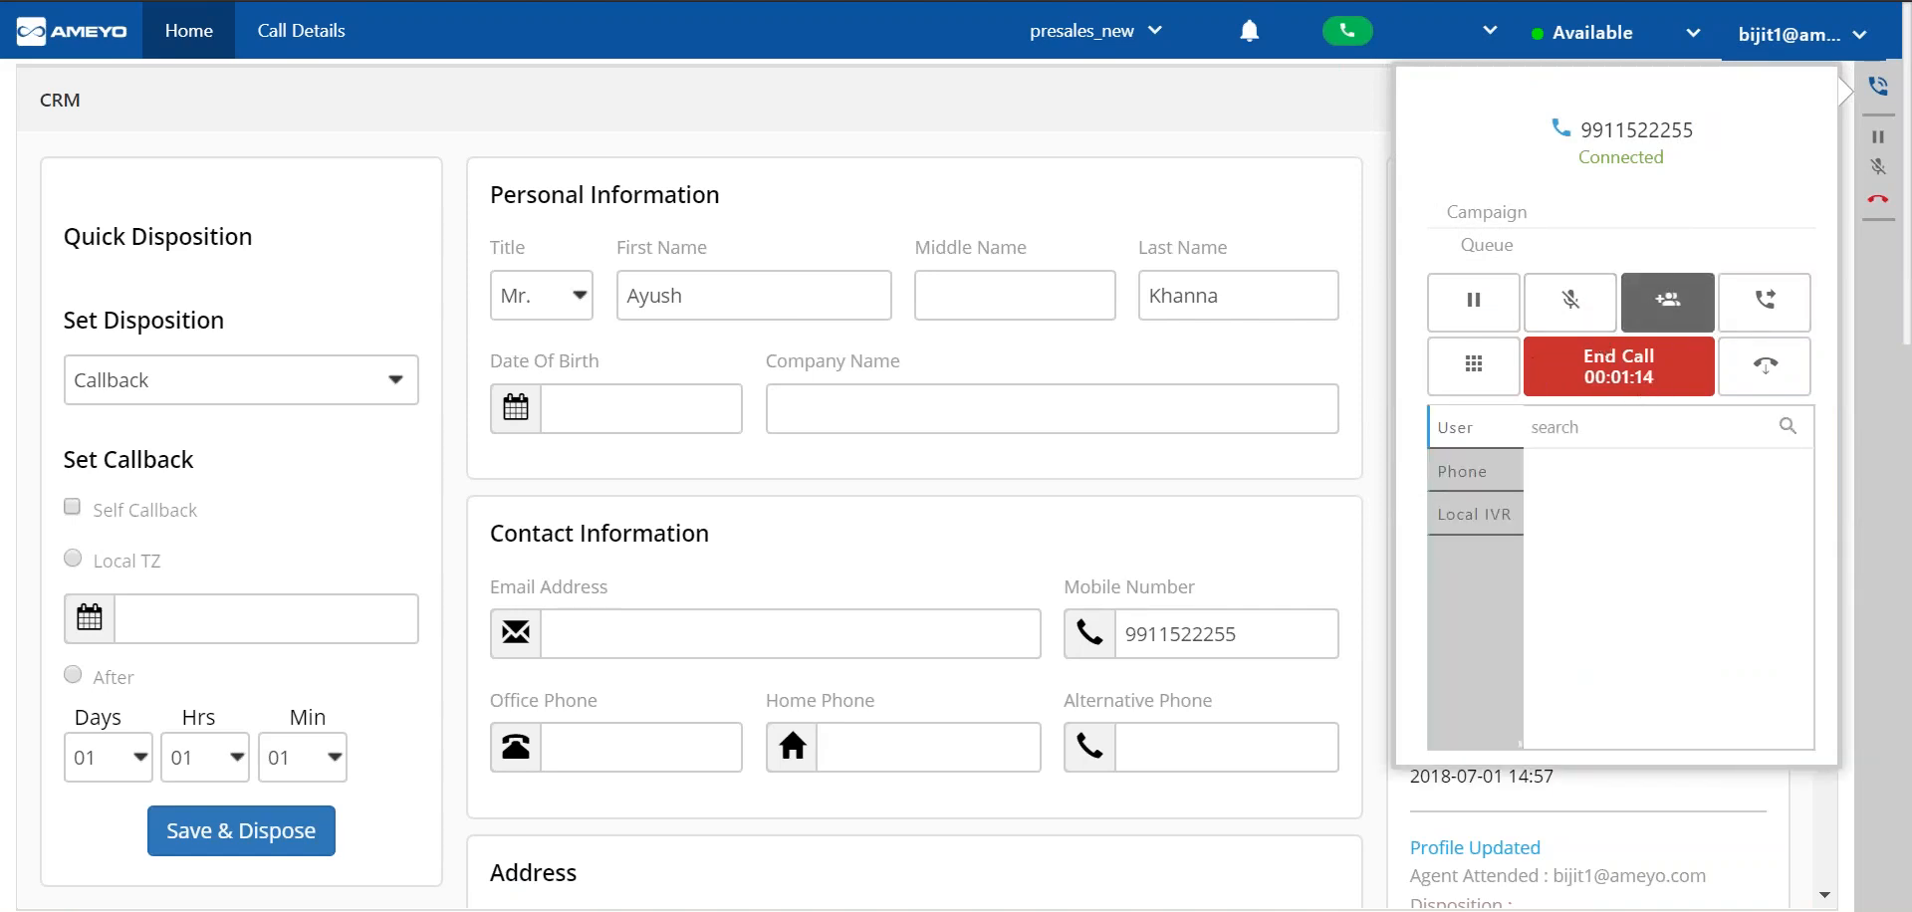
{"action": "left_click", "coordinate": [1514, 470]}
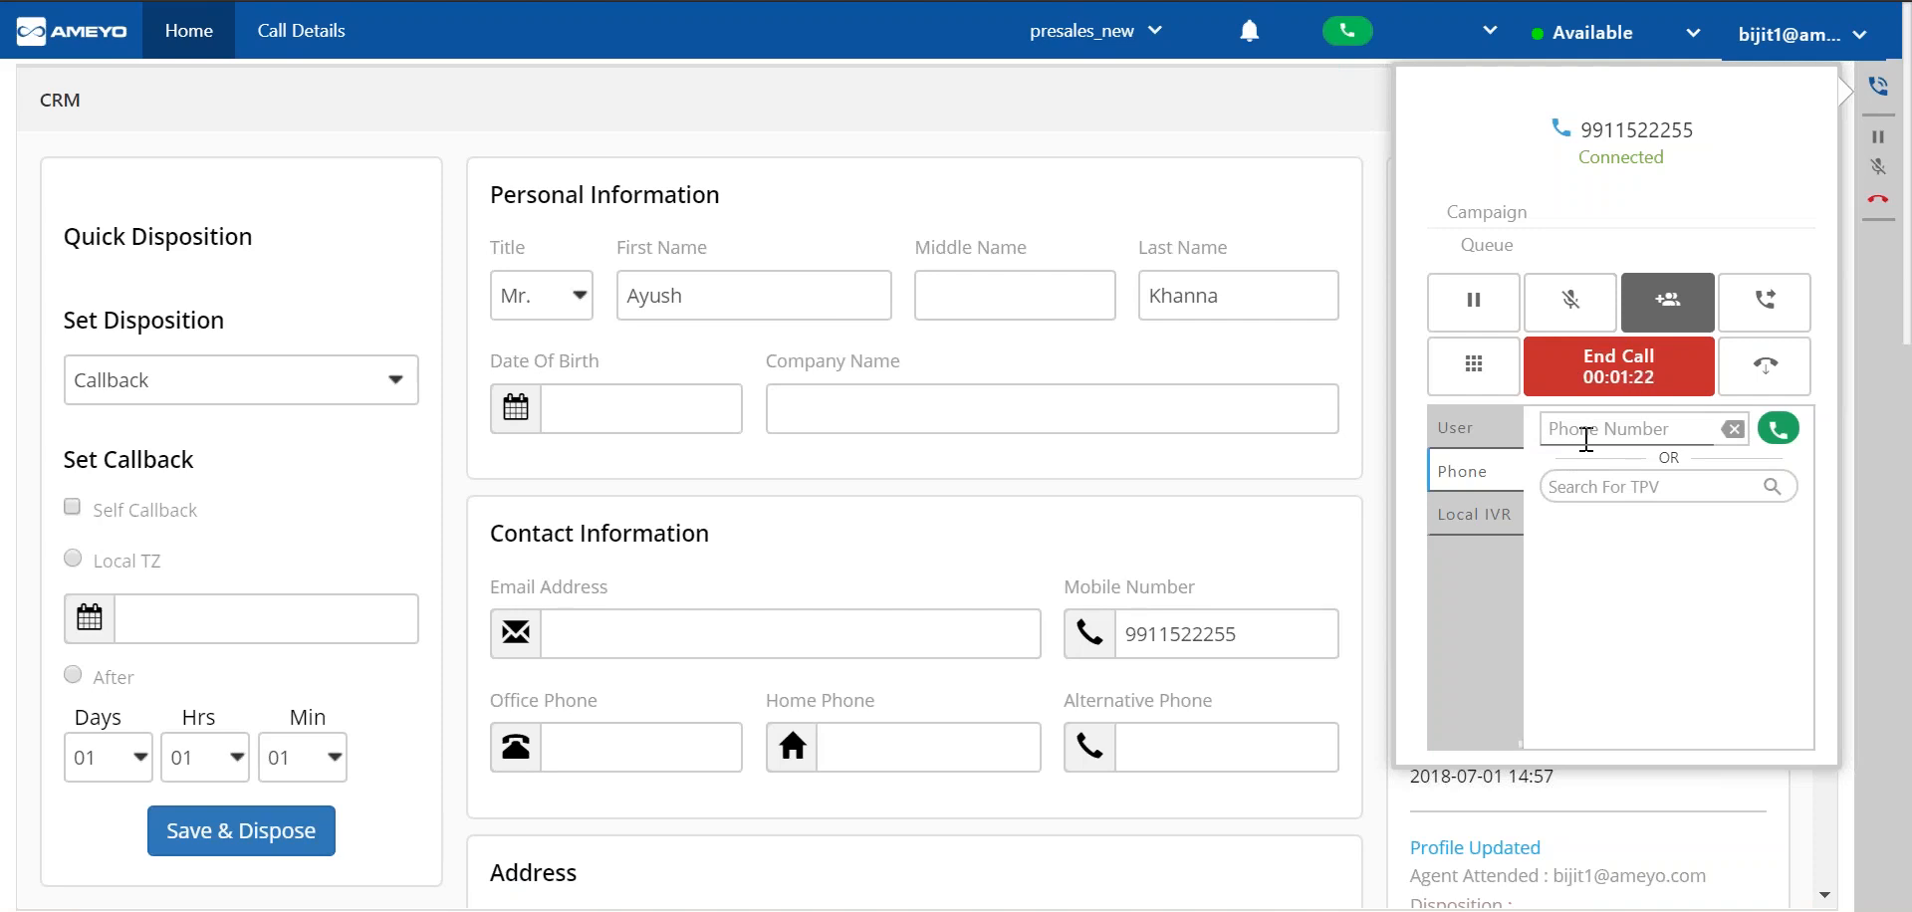
Examine the call transfer options for user, IVR, phone, campaign and queue.
{"action": "left_click", "coordinate": [1793, 315]}
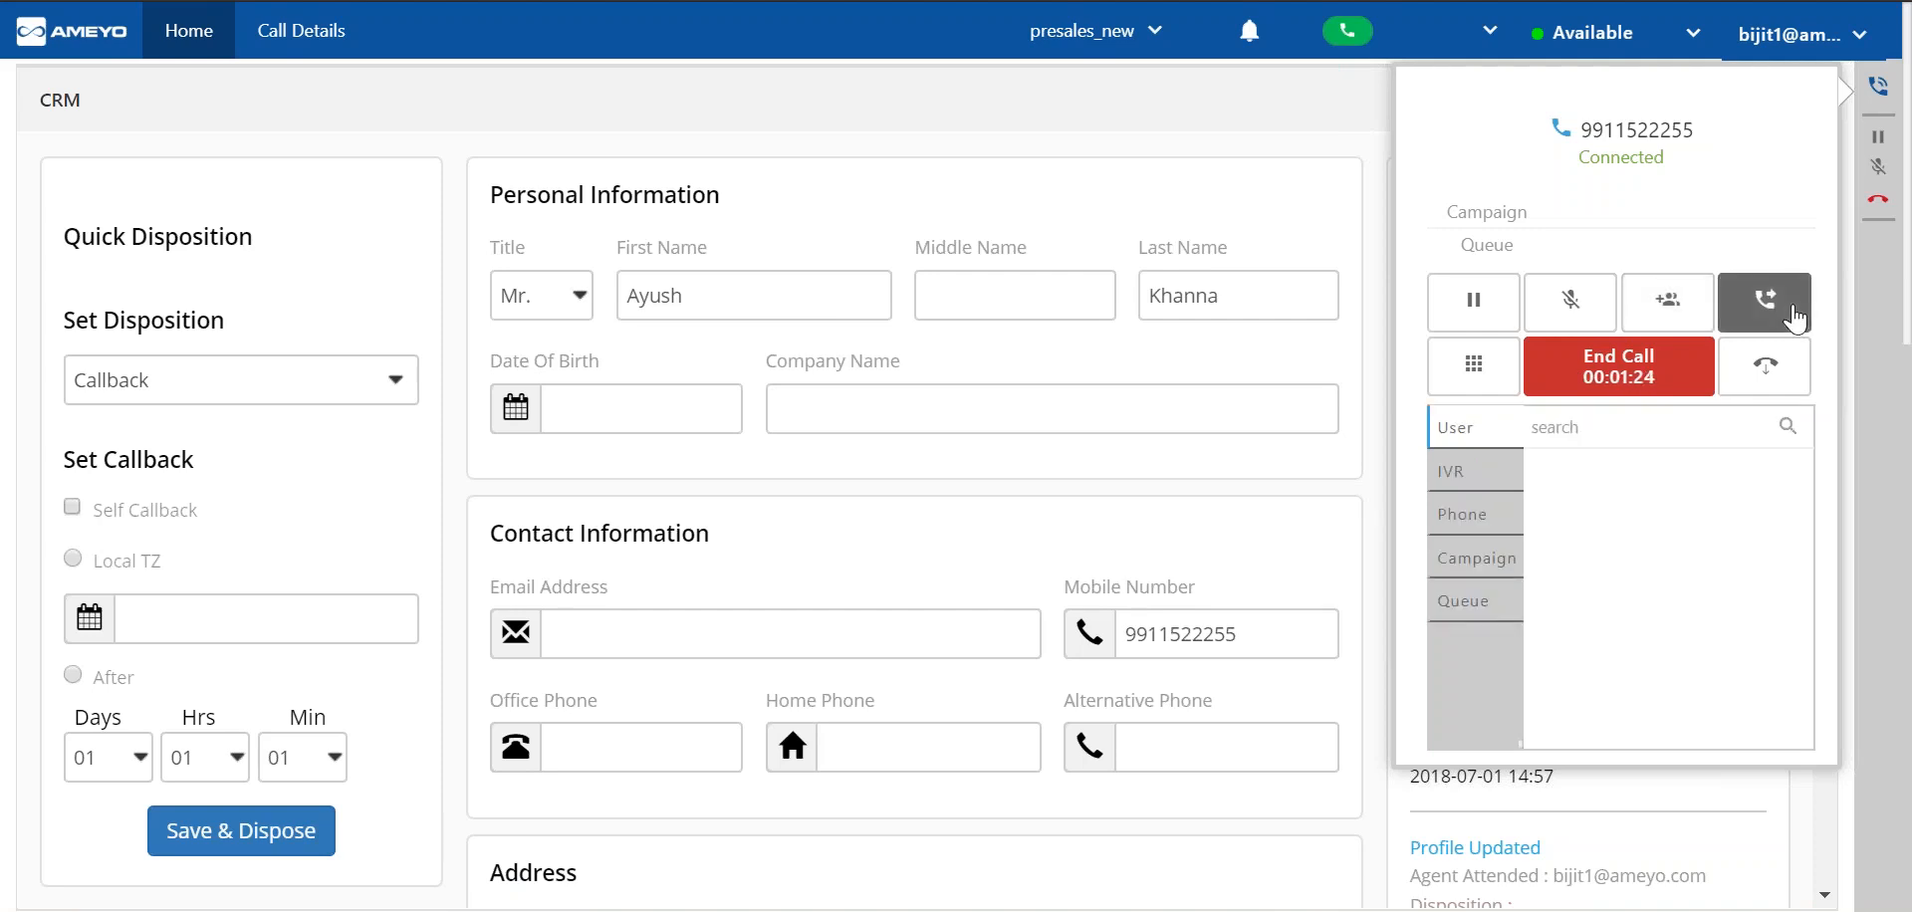
{"action": "left_click", "coordinate": [1474, 471]}
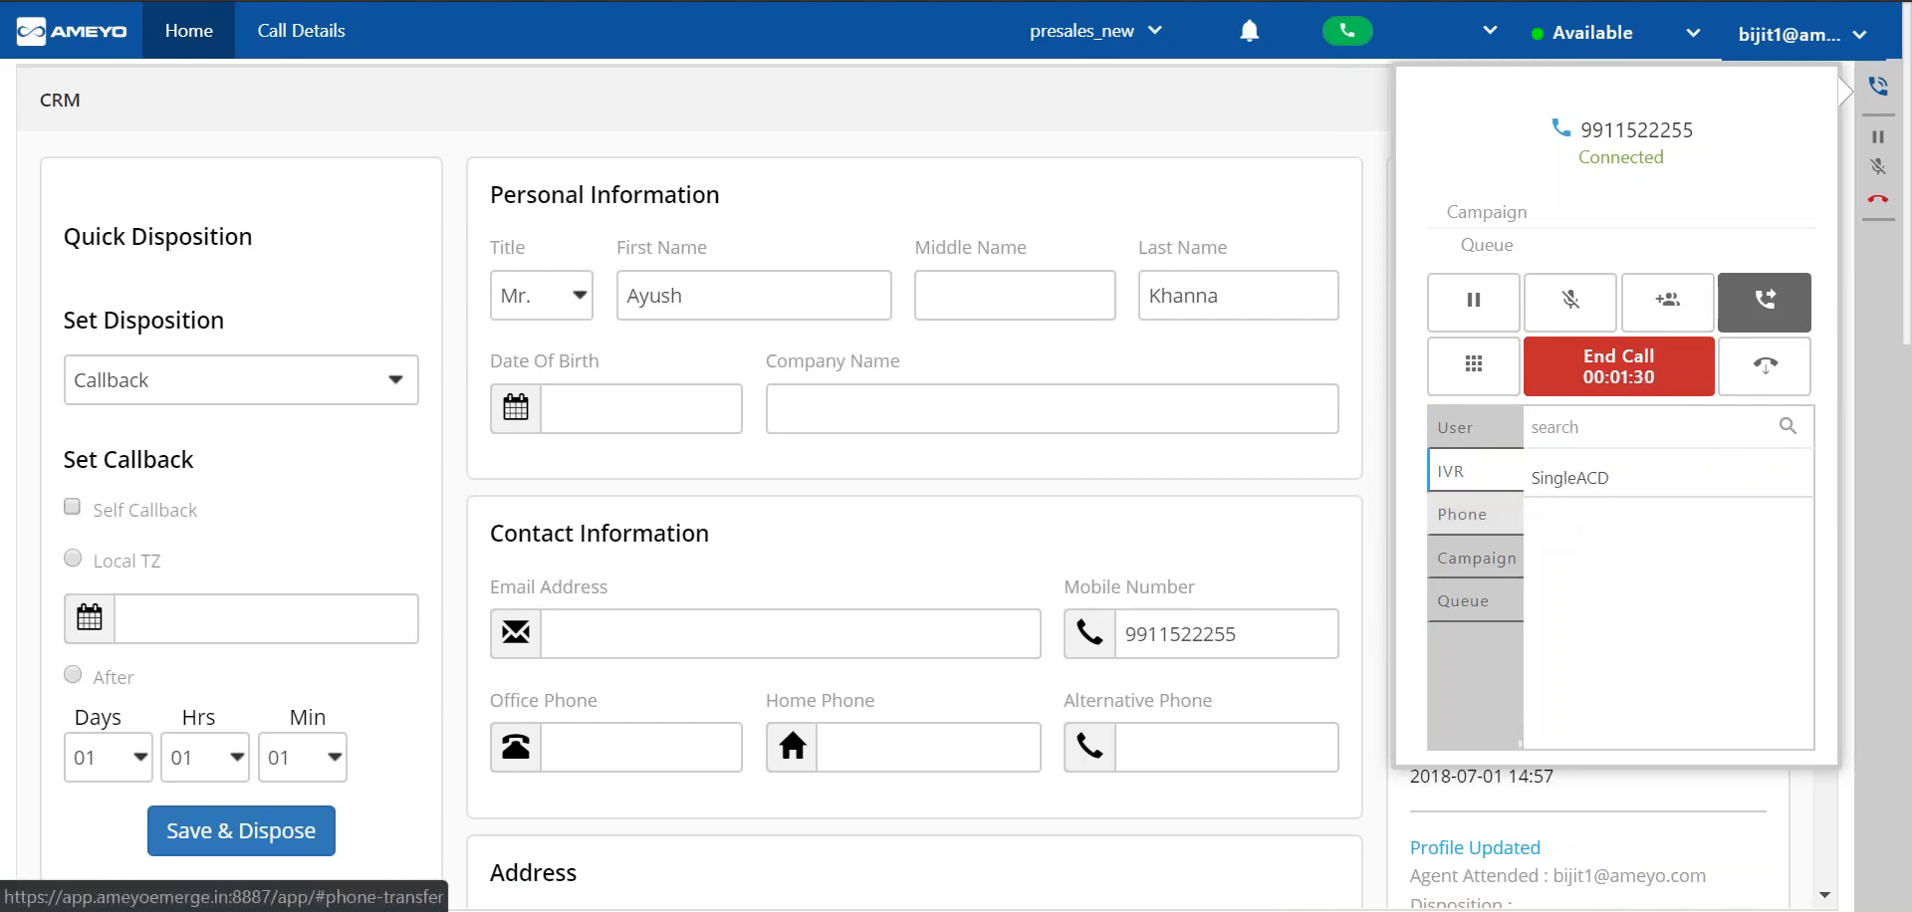
{"action": "left_click", "coordinate": [1474, 514]}
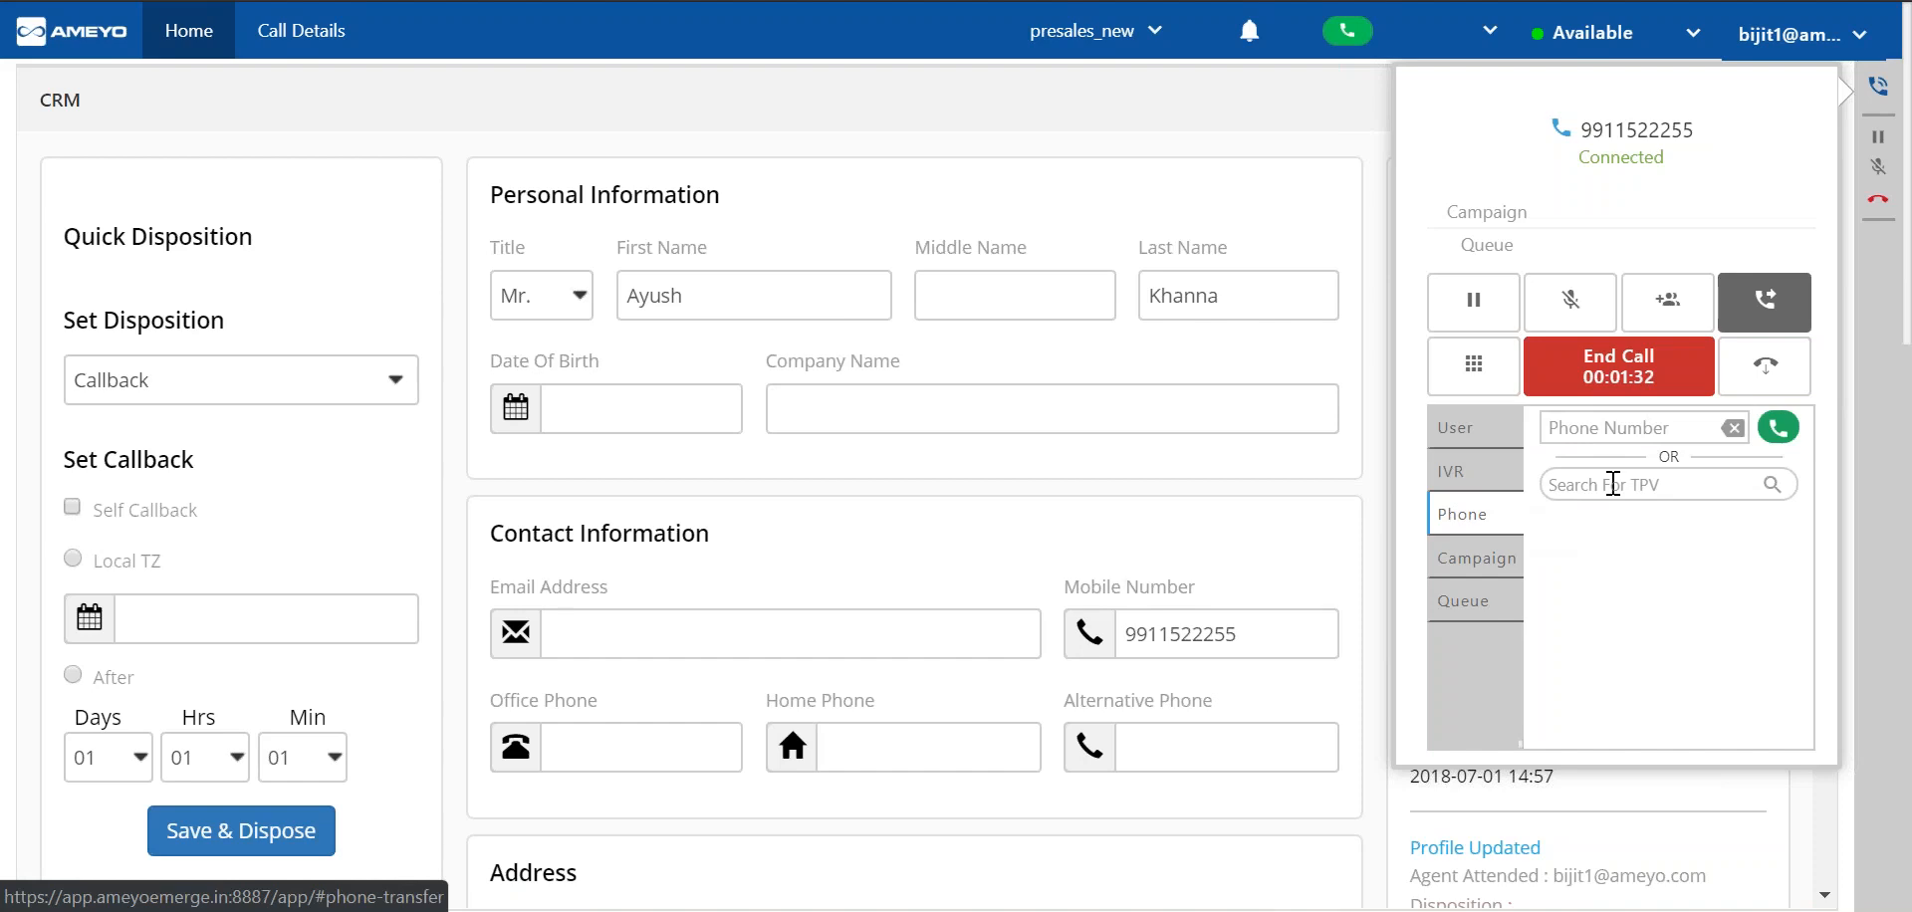
{"action": "left_click", "coordinate": [1476, 570]}
{"action": "left_click", "coordinate": [1505, 602]}
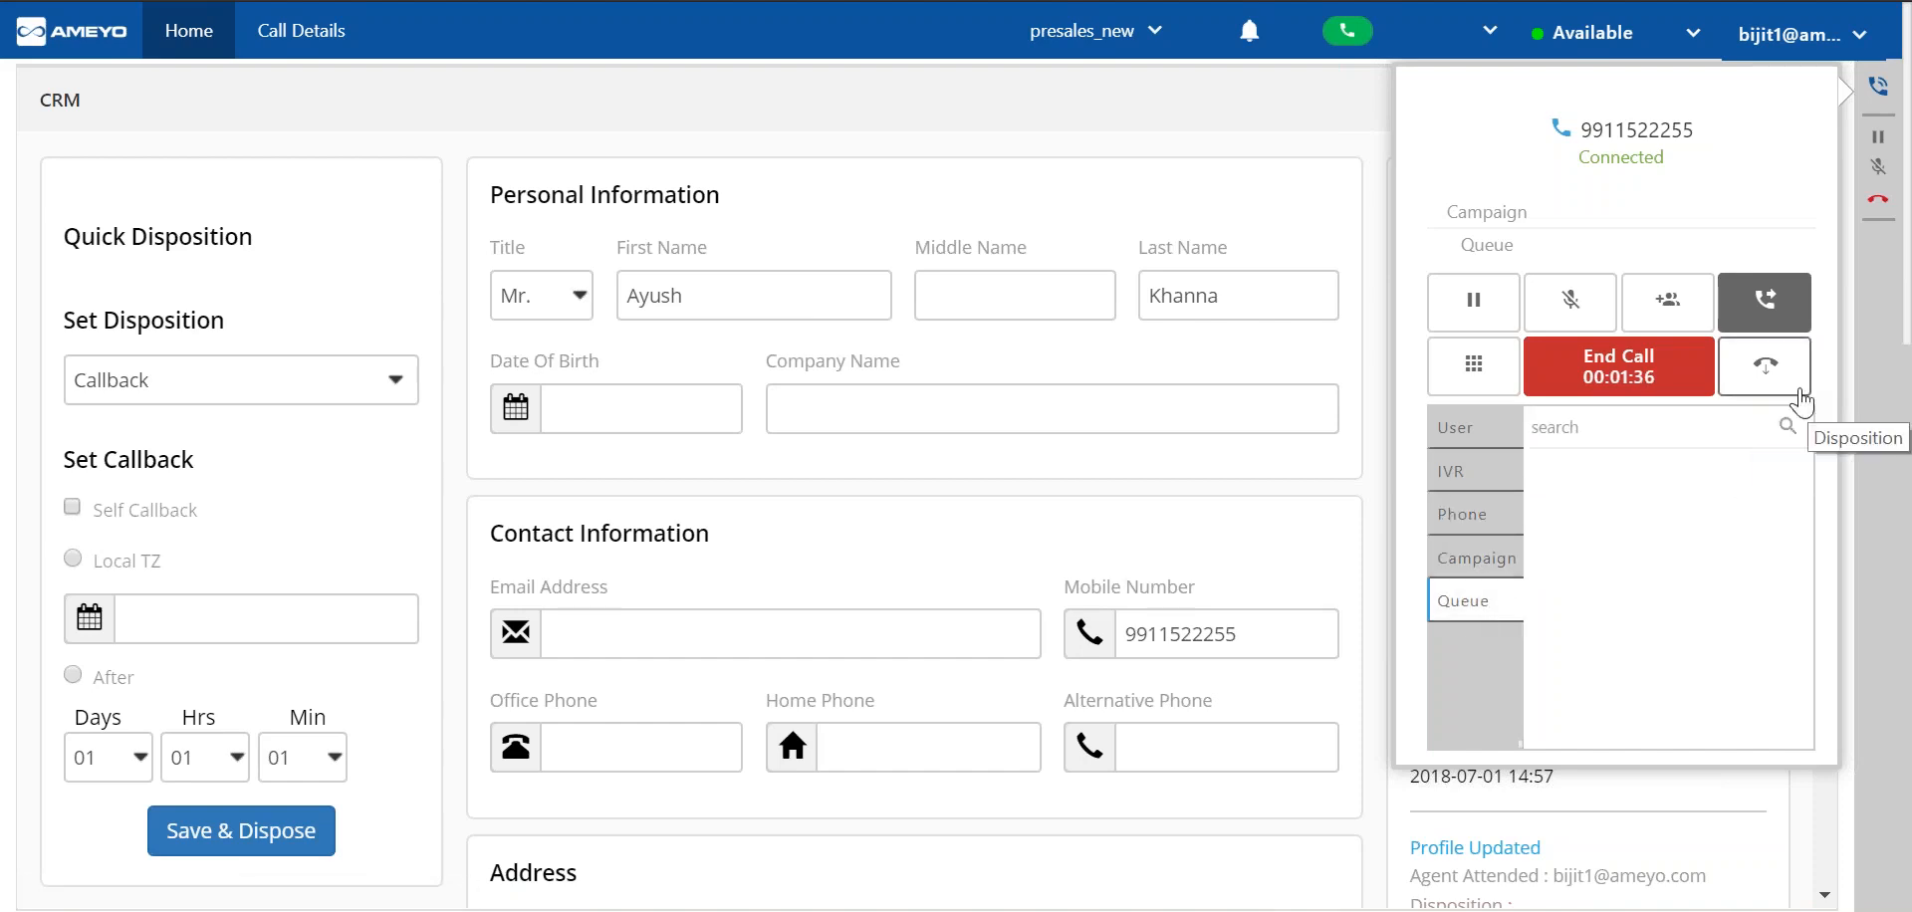
Set the active call's disposition to Callback.
{"action": "left_click", "coordinate": [1767, 369]}
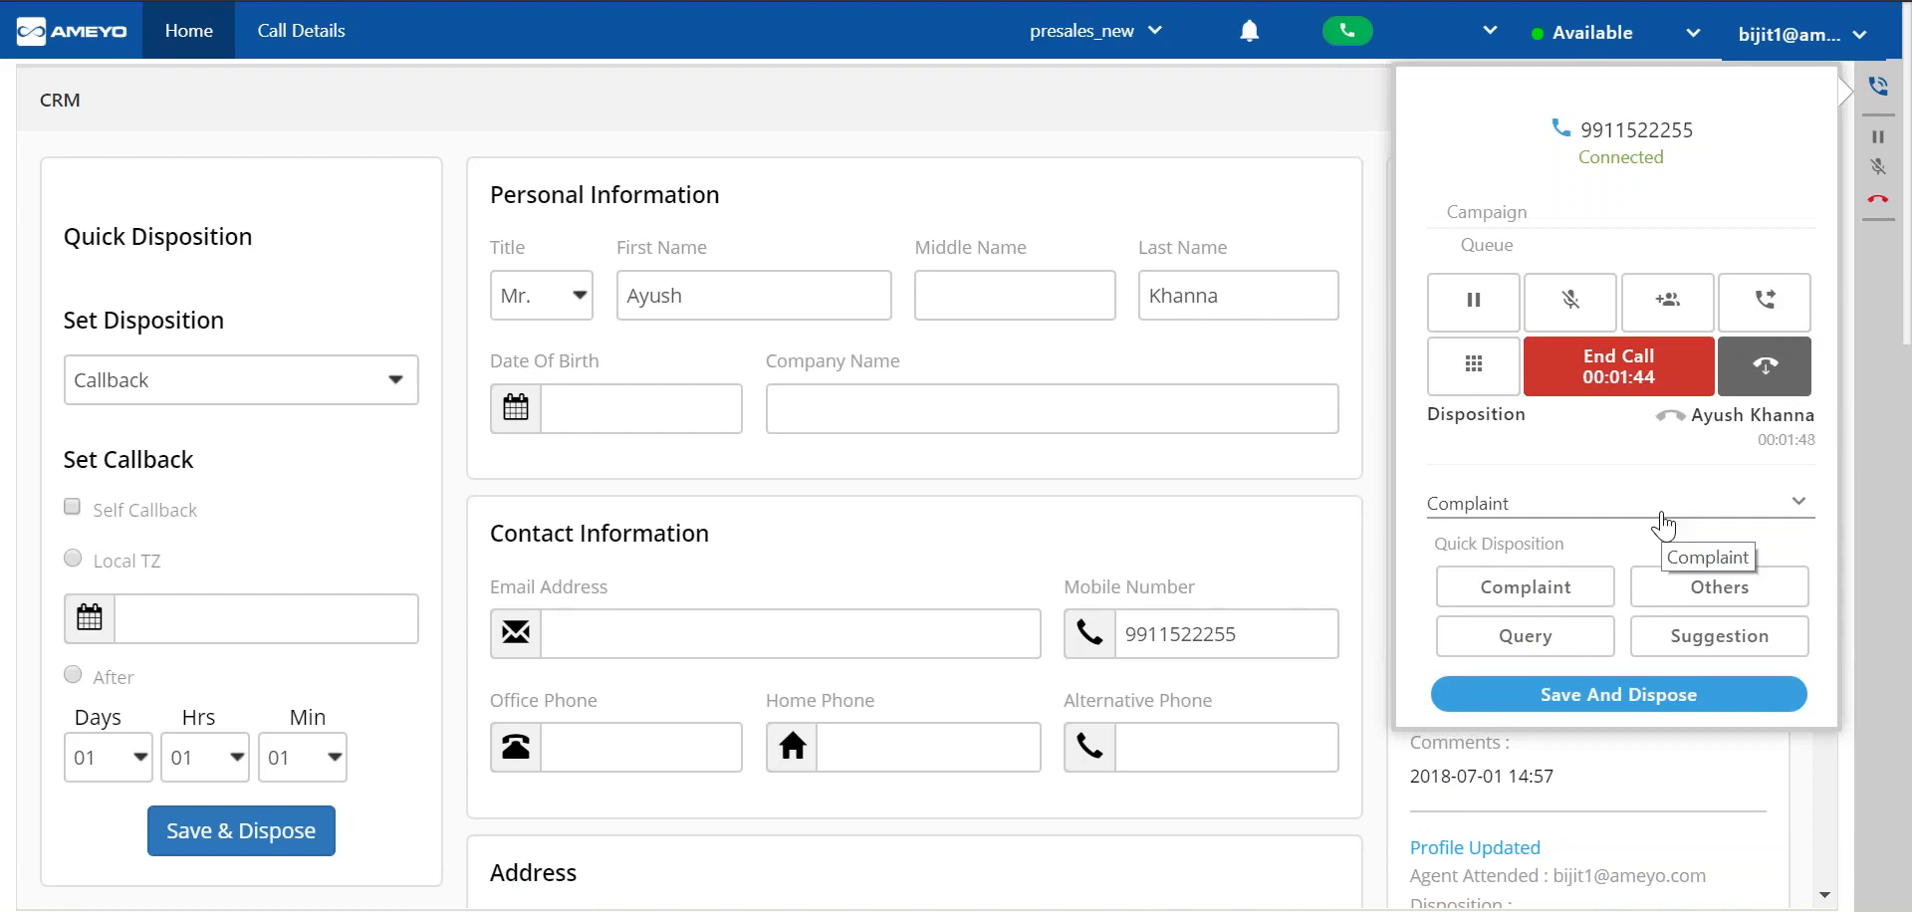
{"action": "left_click", "coordinate": [1662, 525]}
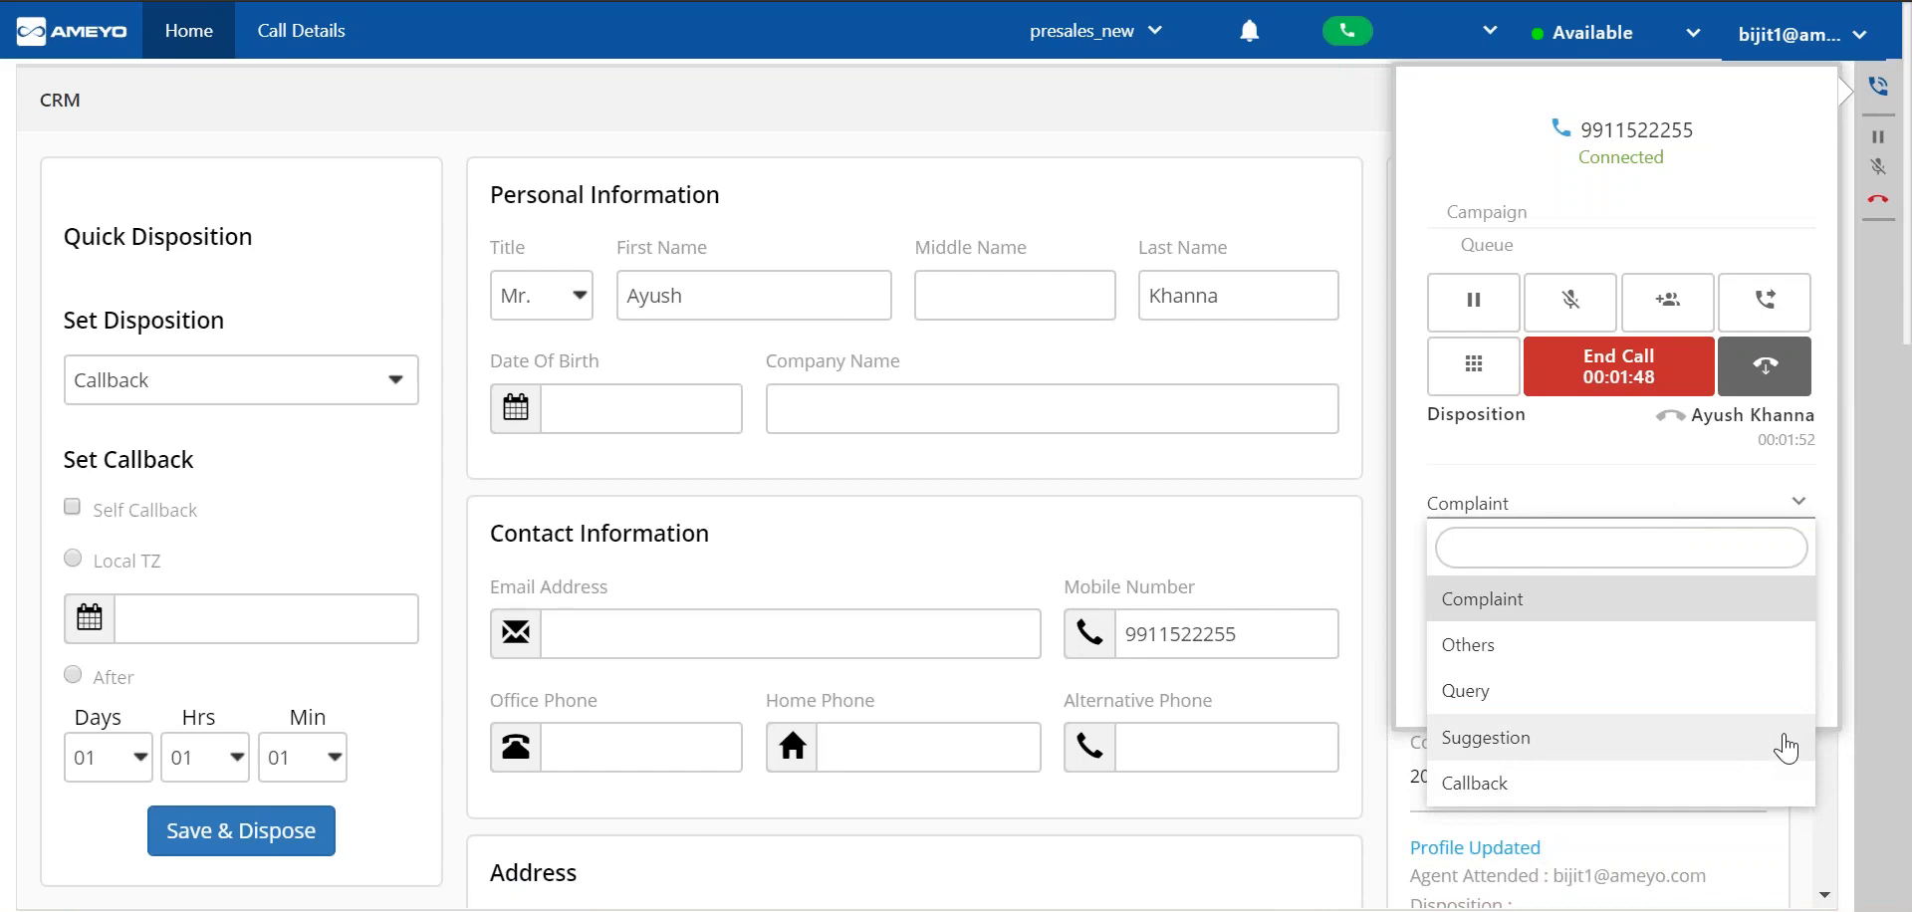
{"action": "left_click", "coordinate": [1749, 787]}
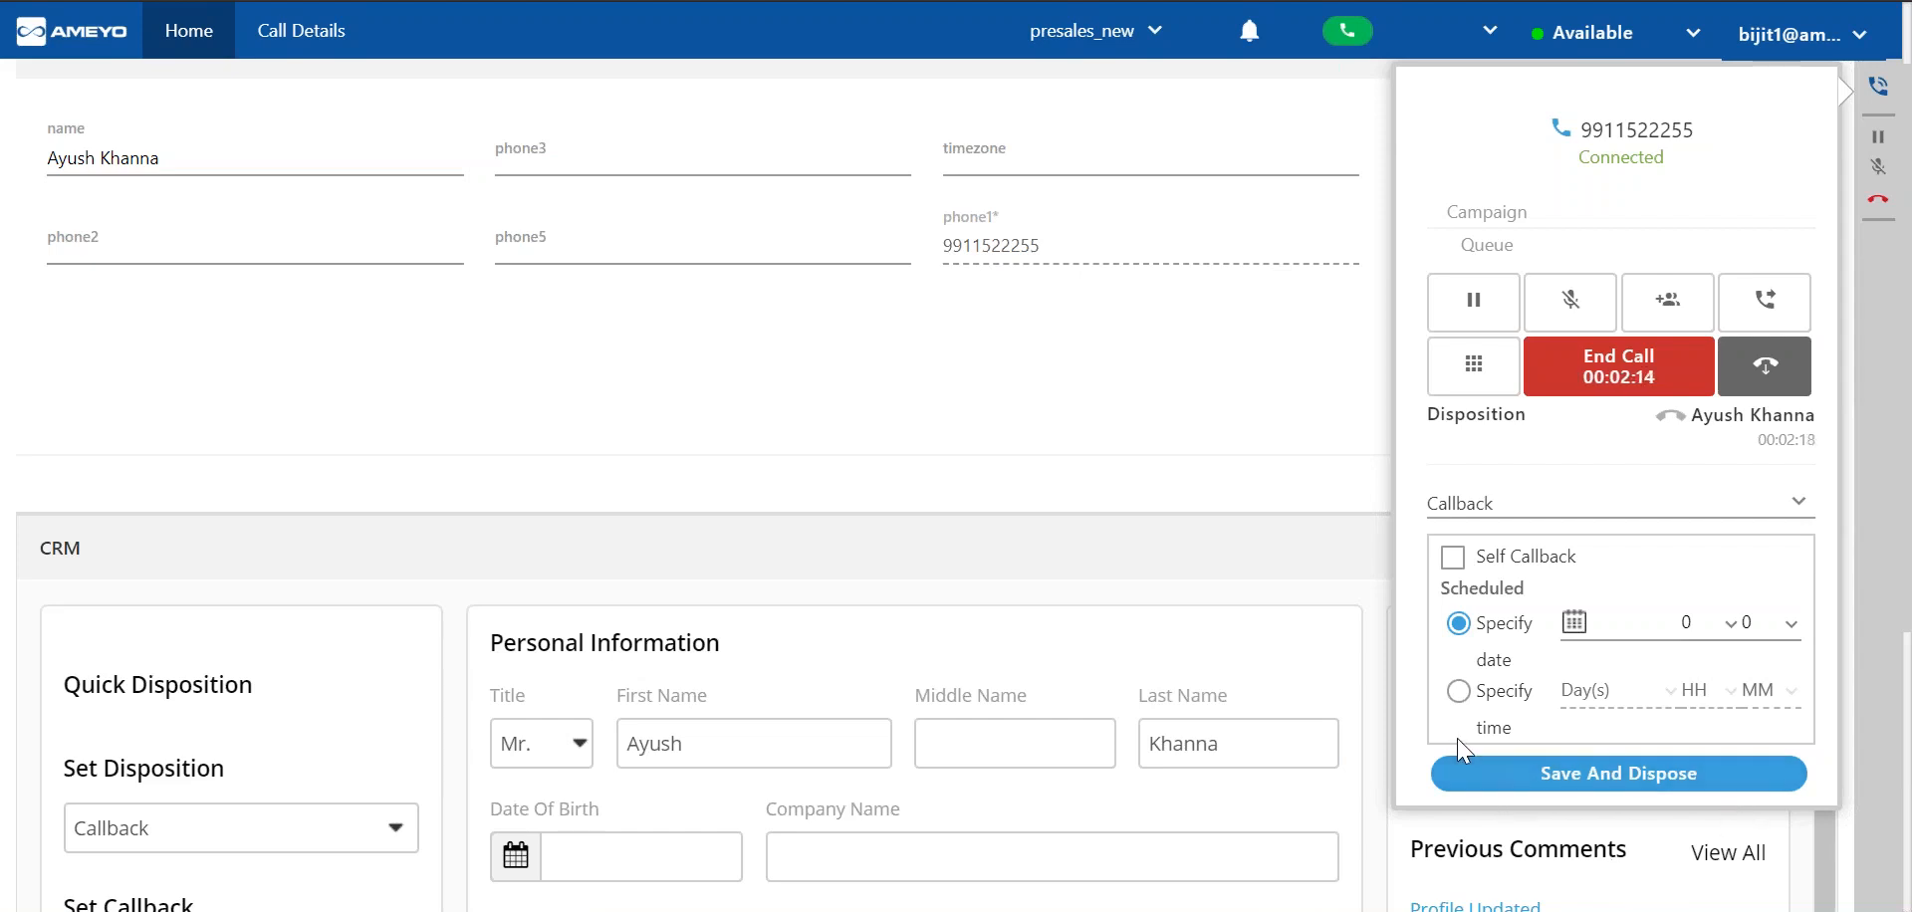
Schedule the callback by specified time instead of date and set its hours to 18.
{"action": "left_click", "coordinate": [1458, 692]}
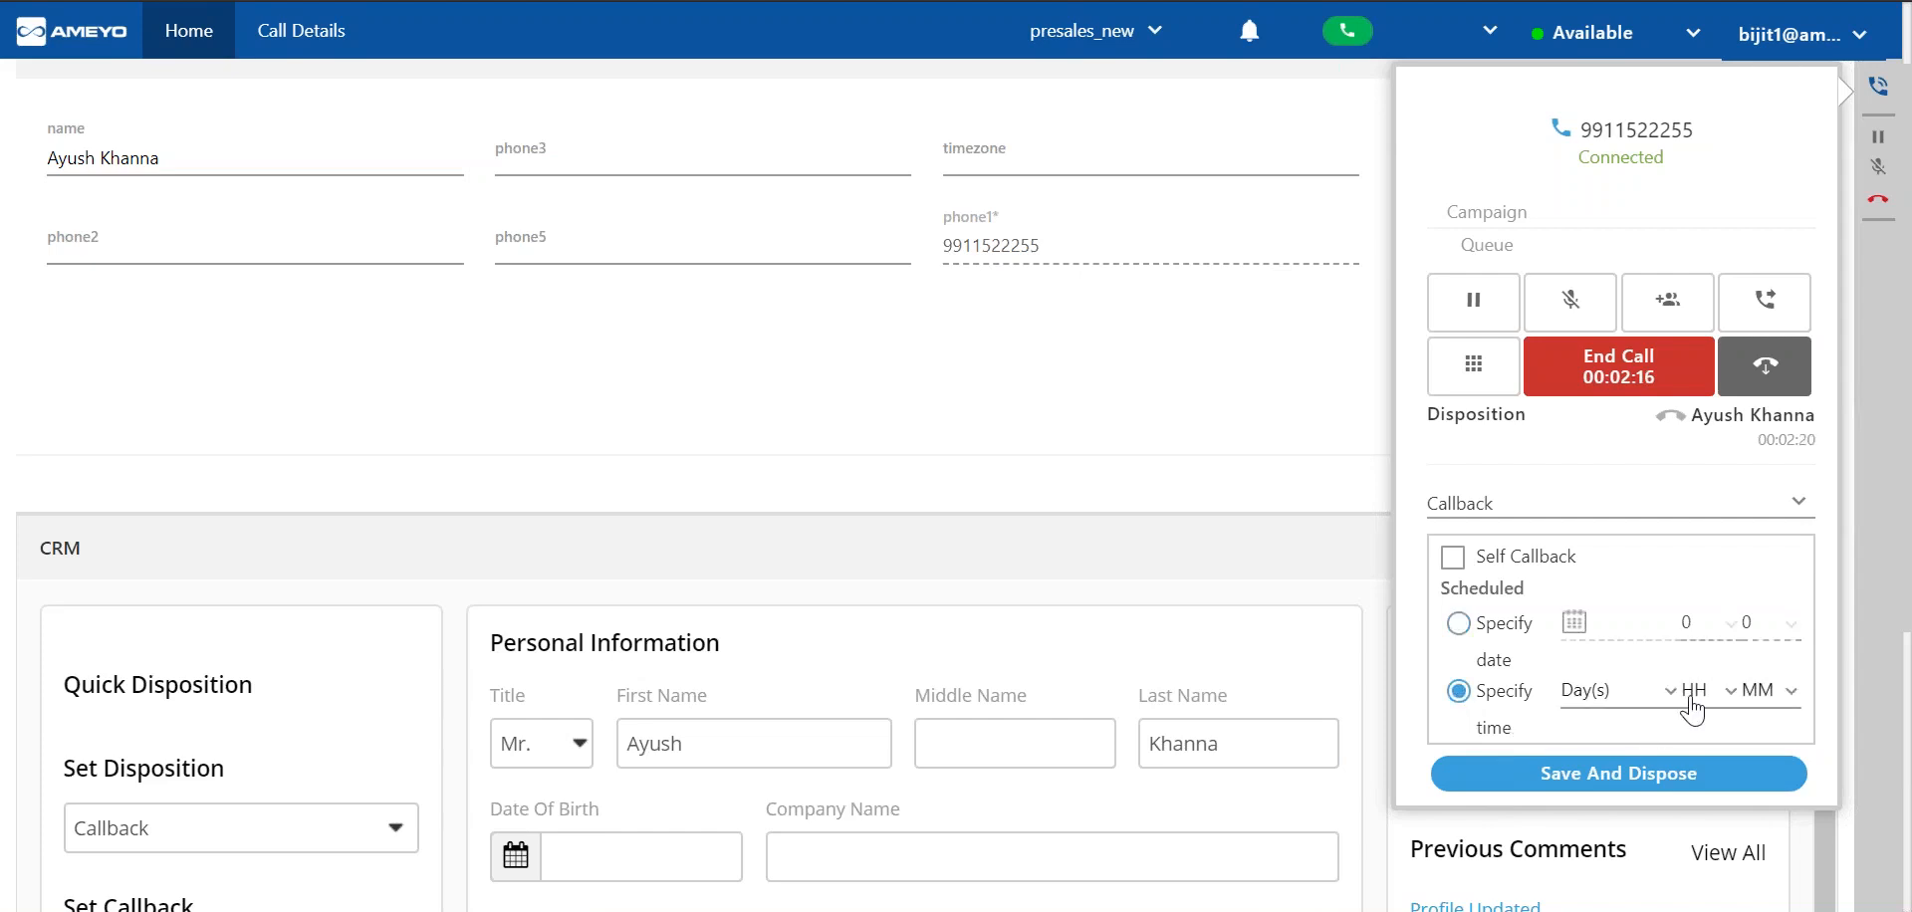
{"action": "left_click", "coordinate": [1731, 691]}
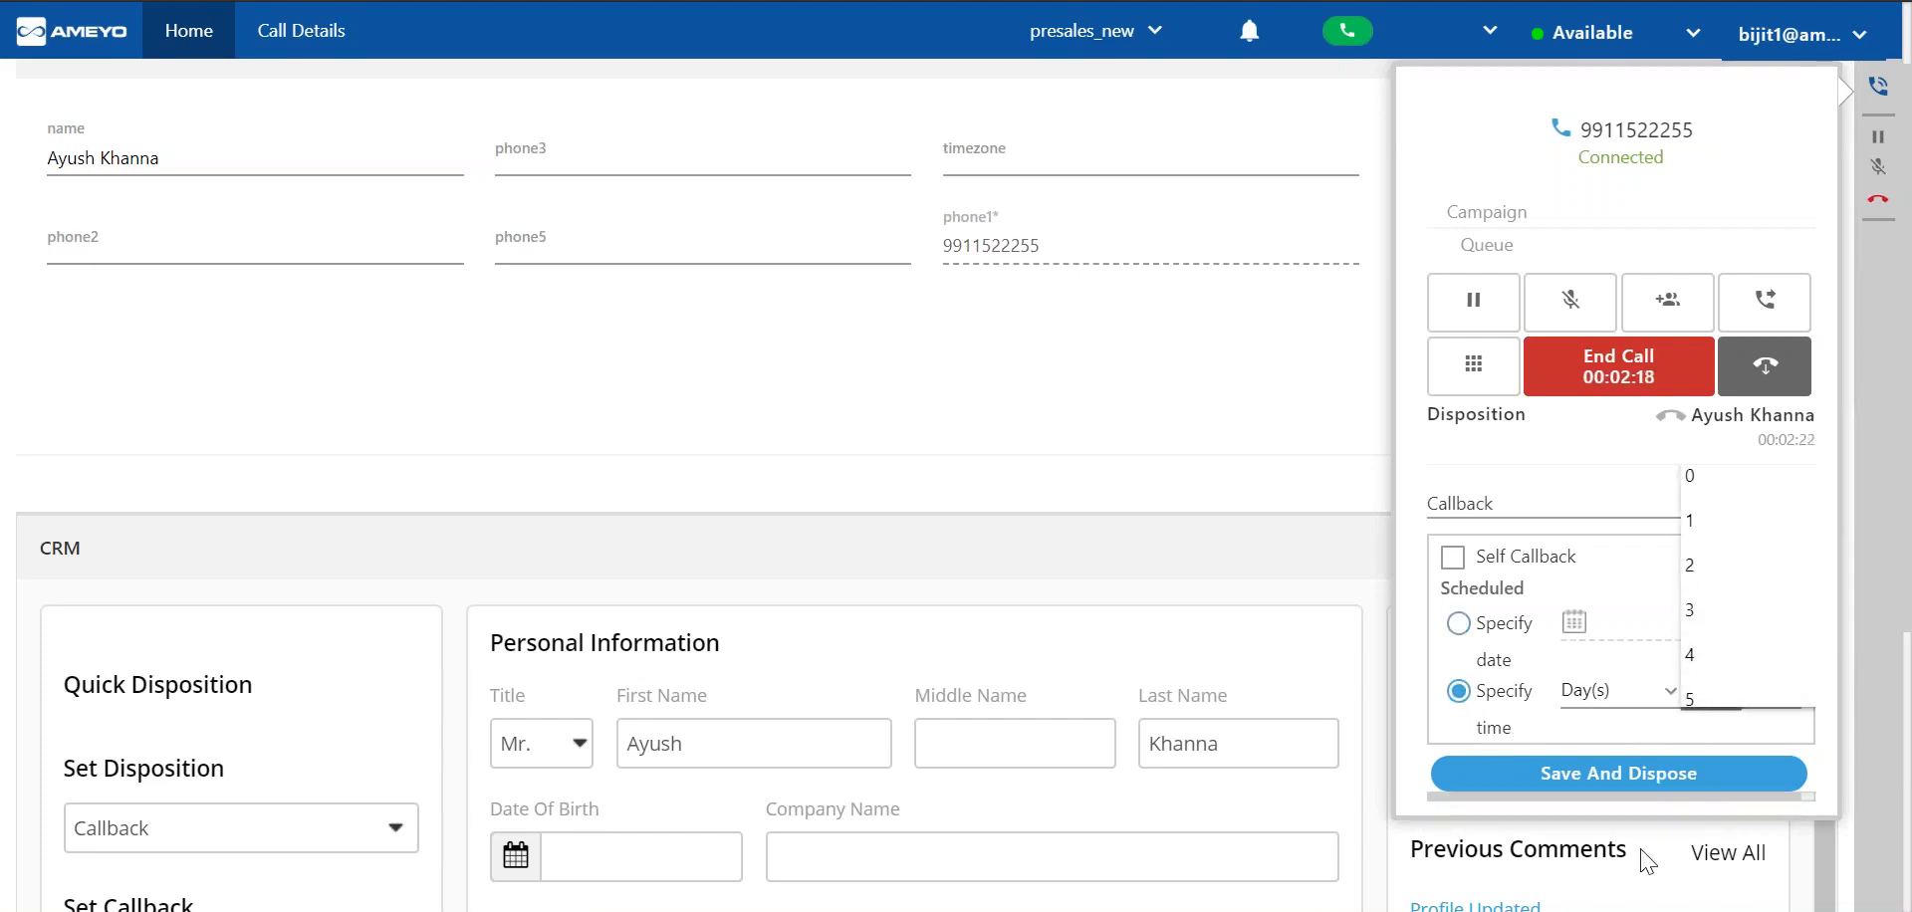
{"action": "left_click", "coordinate": [1681, 747]}
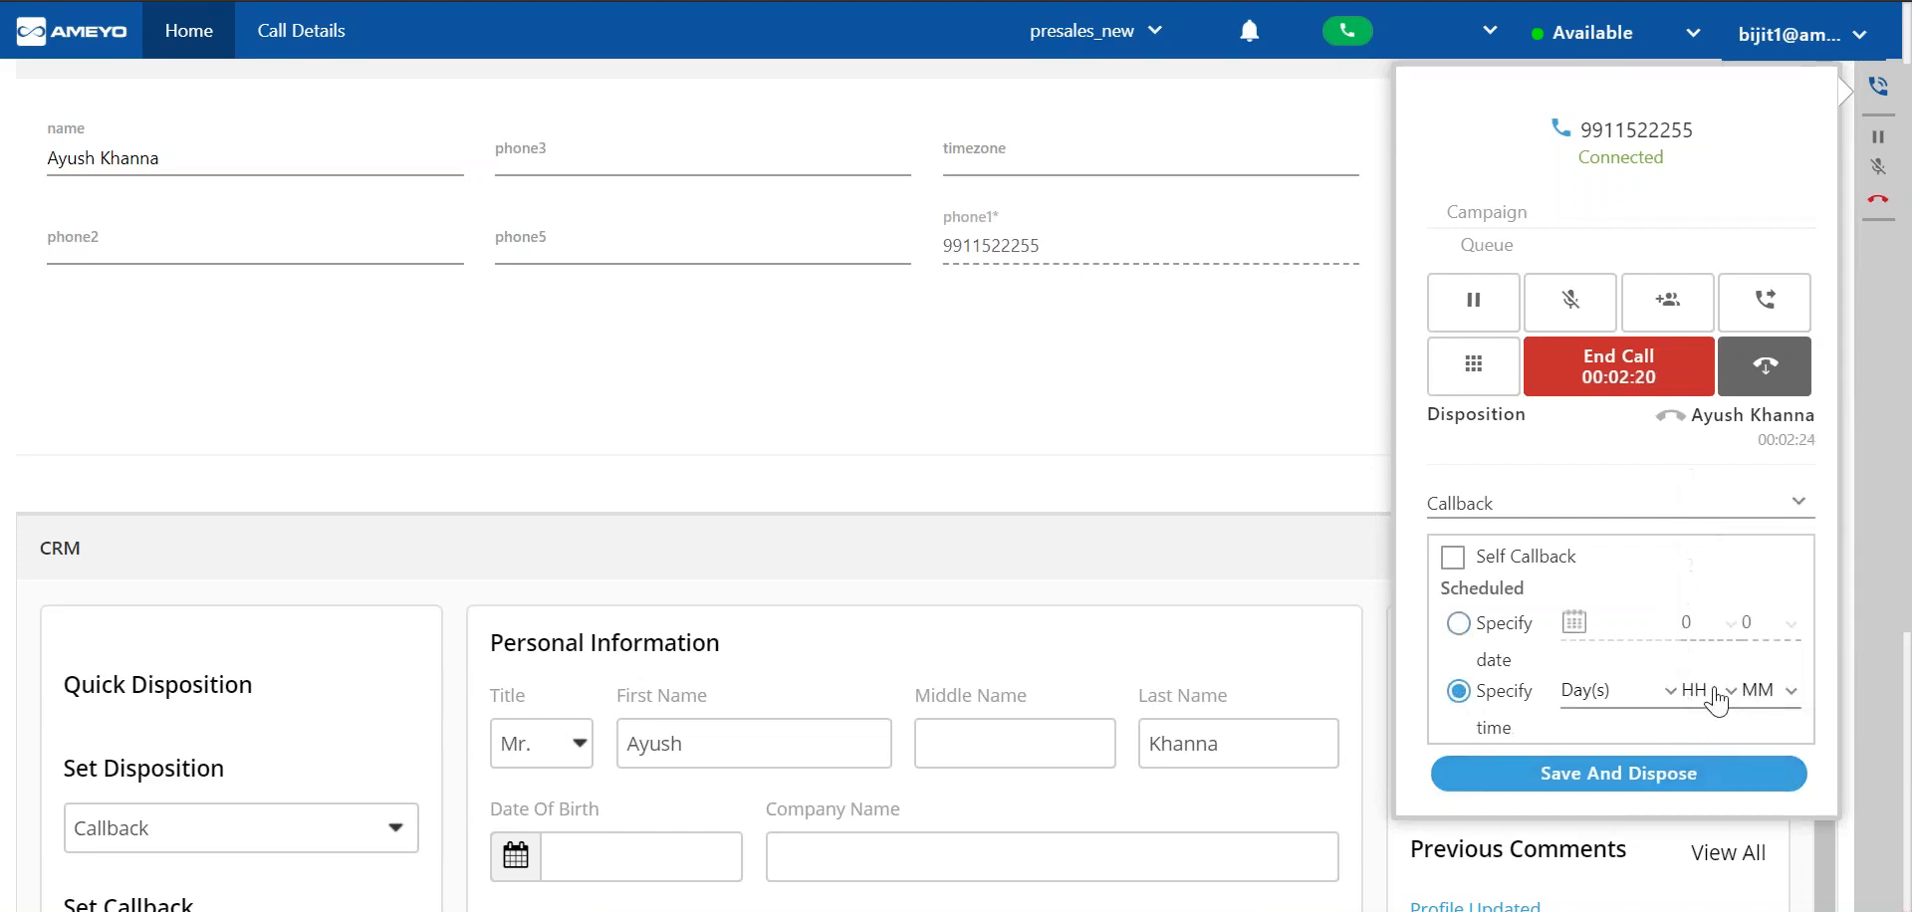
{"action": "left_click", "coordinate": [1715, 700]}
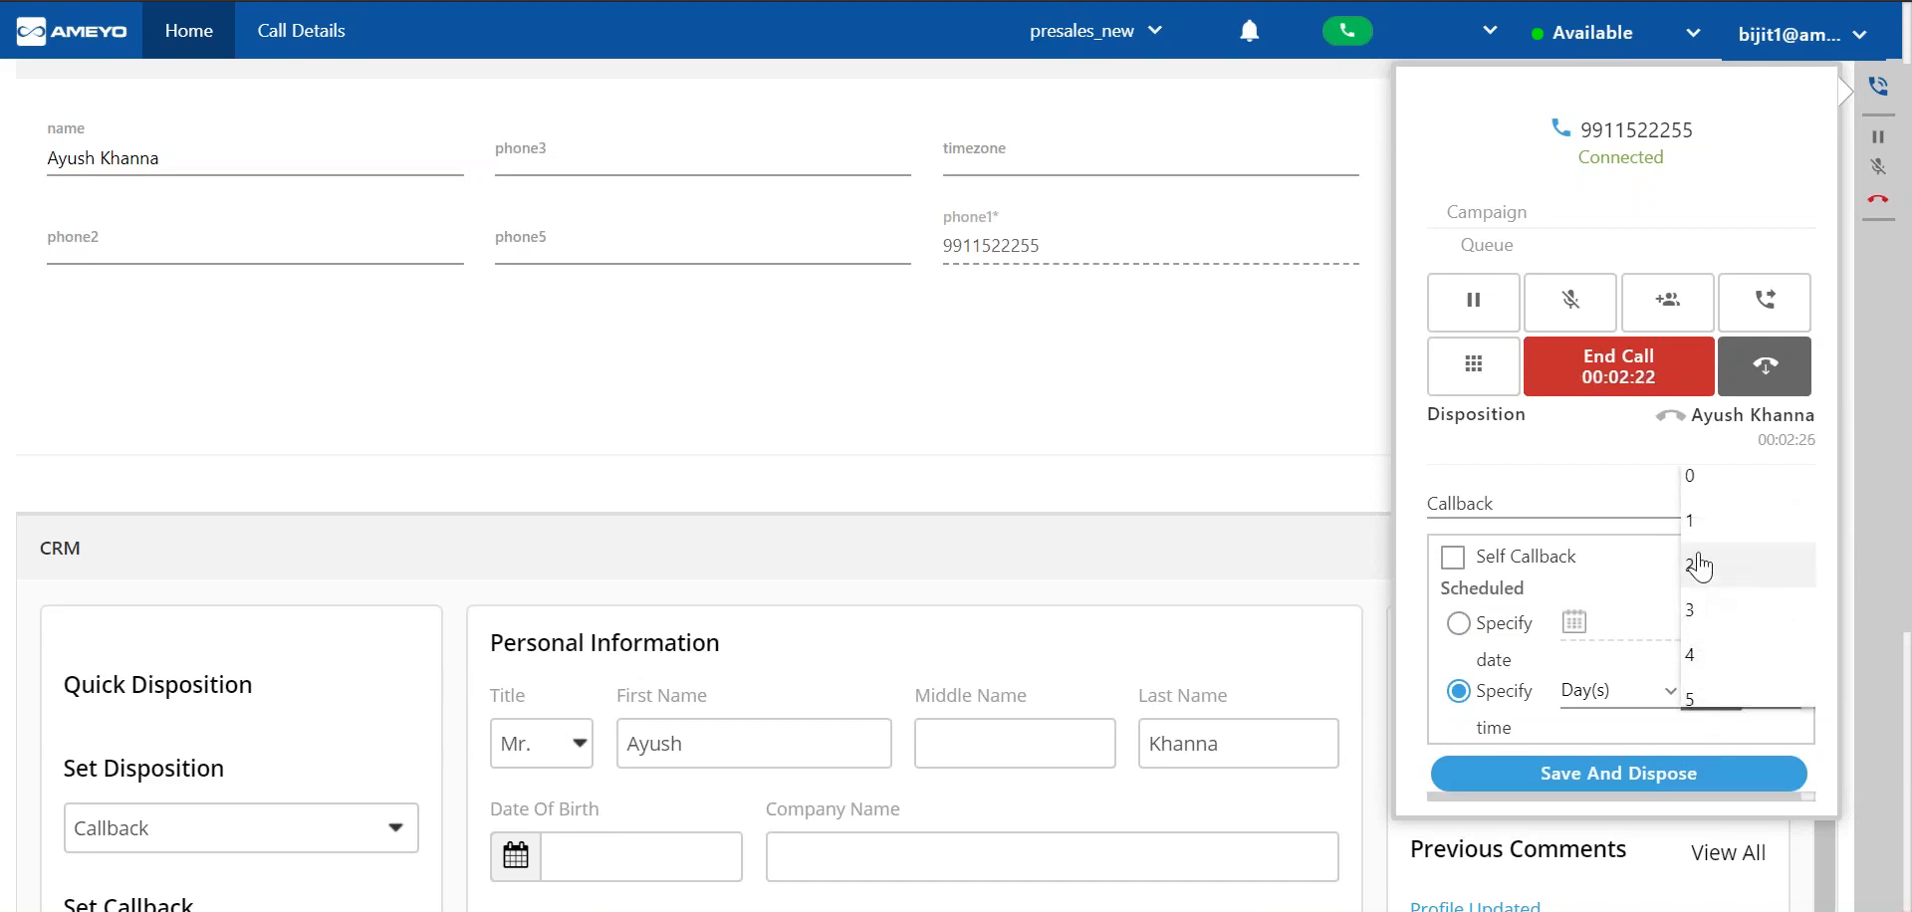
{"action": "scroll", "coordinate": [1700, 568], "scroll_direction": "down", "scroll_amount": 5}
{"action": "scroll", "coordinate": [1700, 568], "scroll_direction": "down", "scroll_amount": 3}
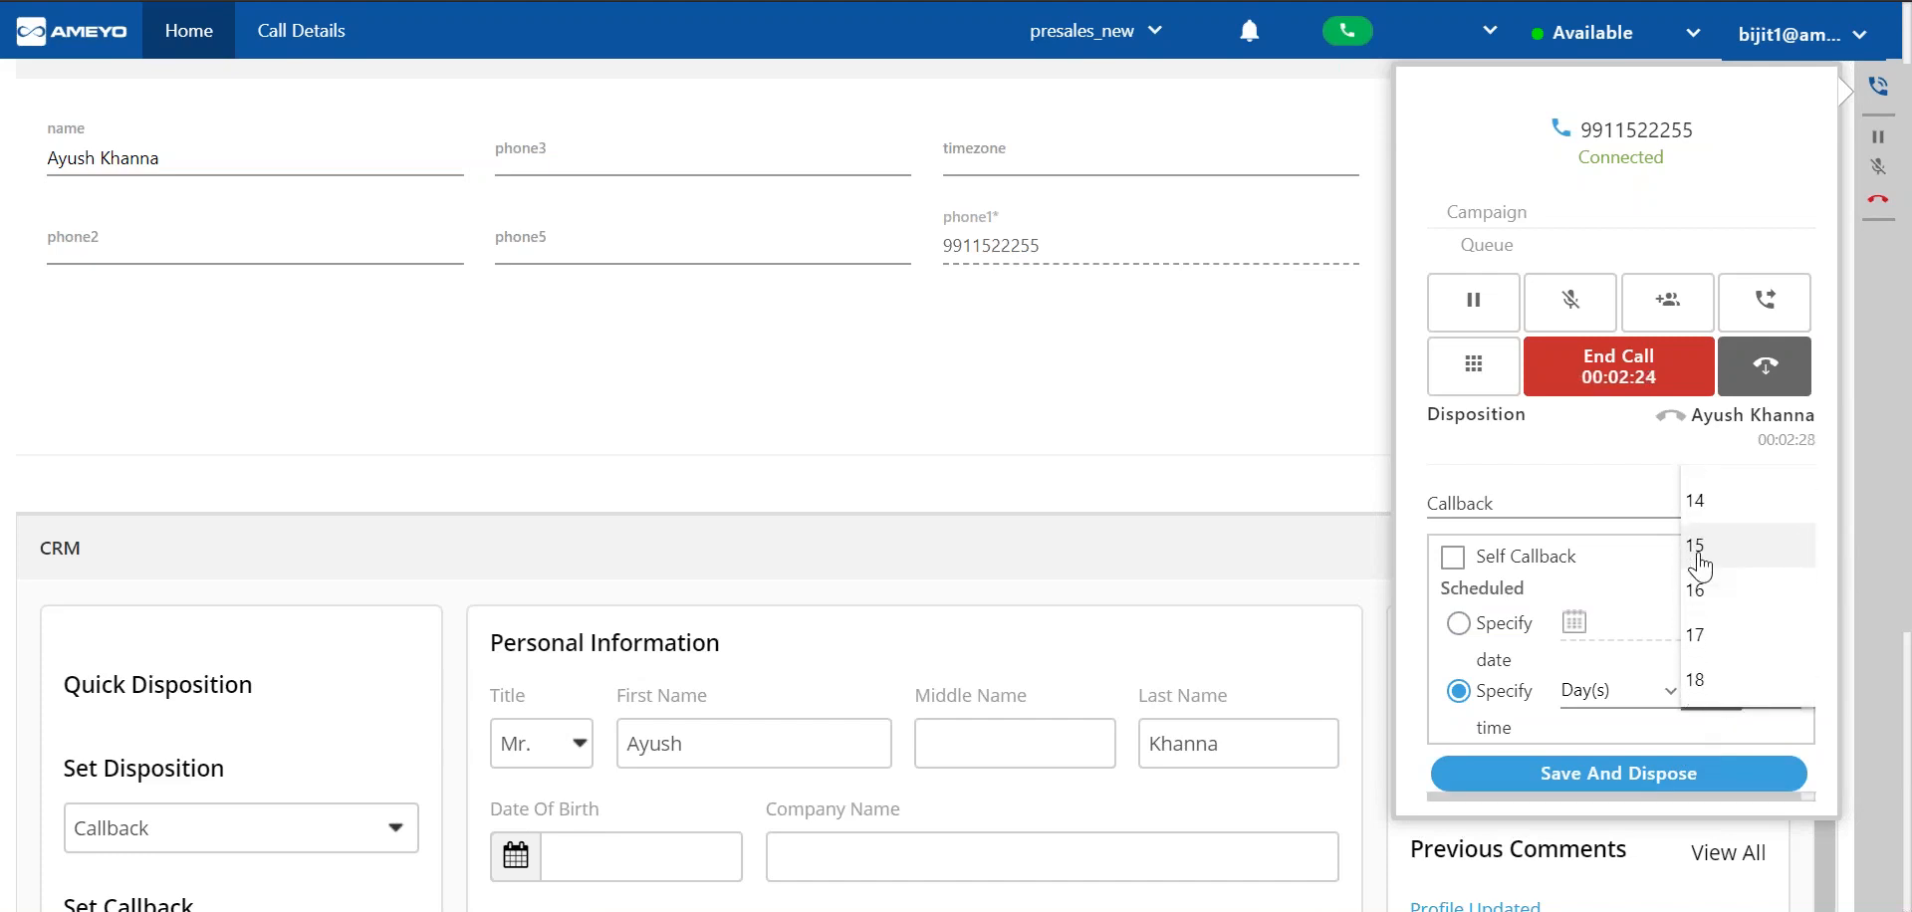
{"action": "scroll", "coordinate": [1699, 563], "scroll_direction": "up", "scroll_amount": 2}
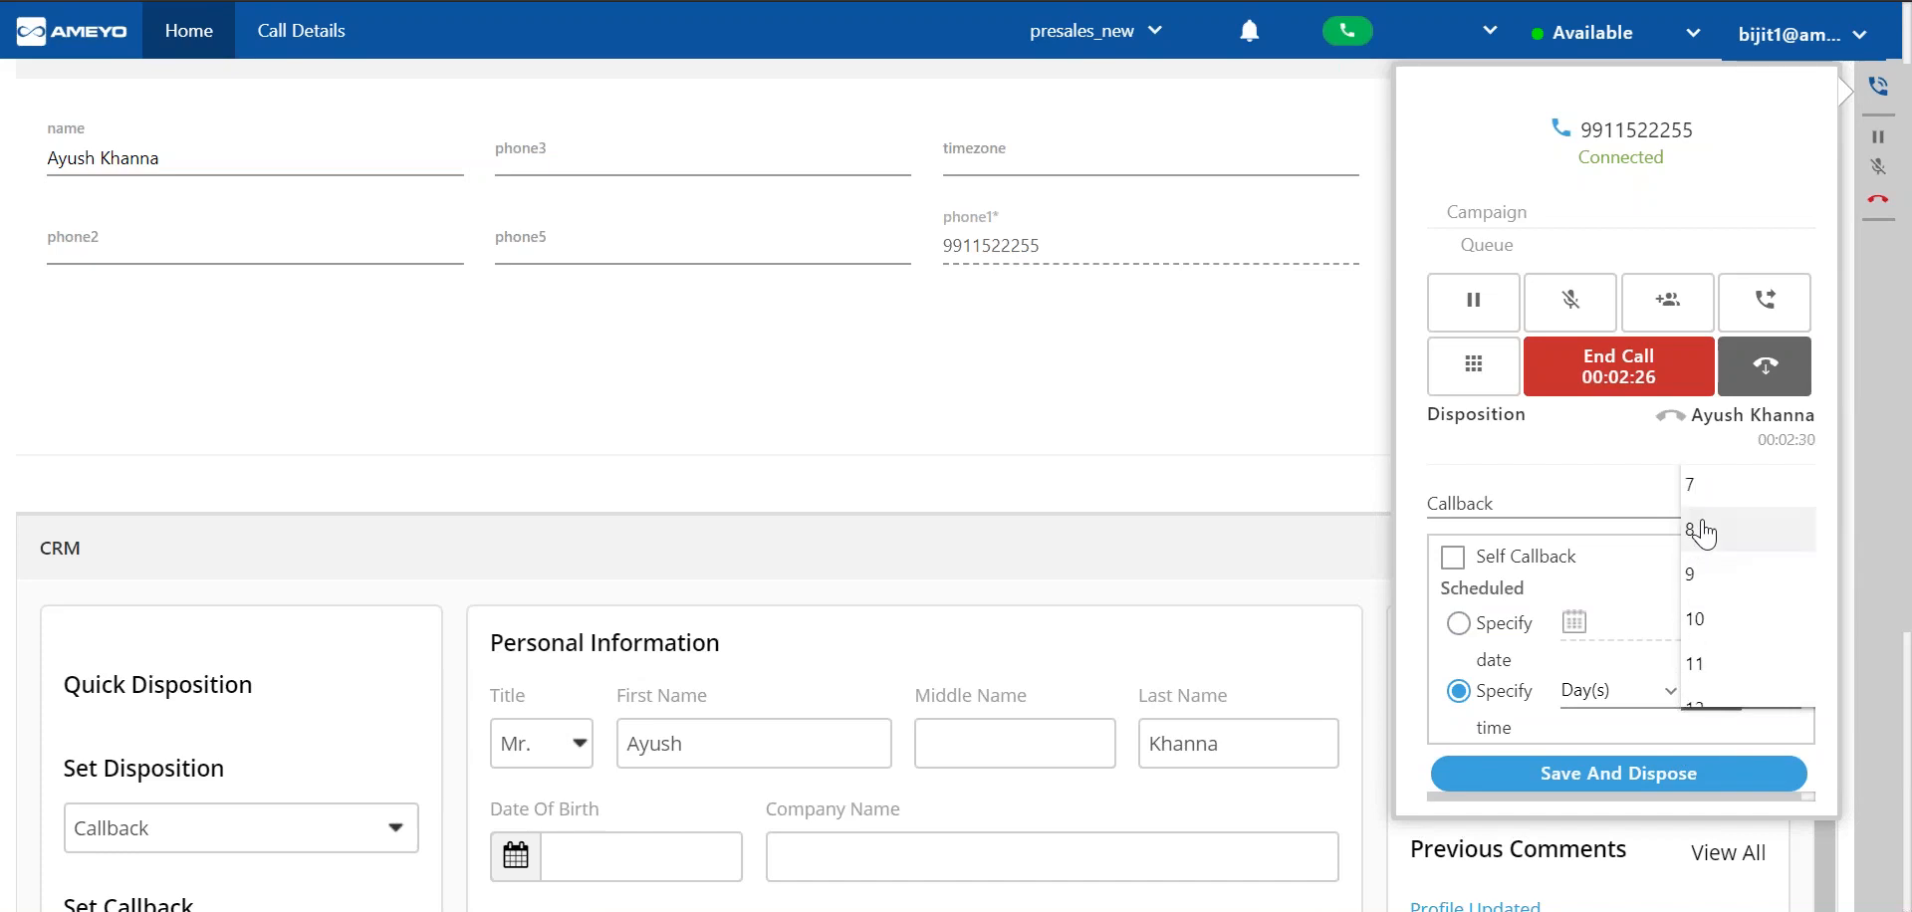
{"action": "scroll", "coordinate": [1703, 535], "scroll_direction": "down", "scroll_amount": 2}
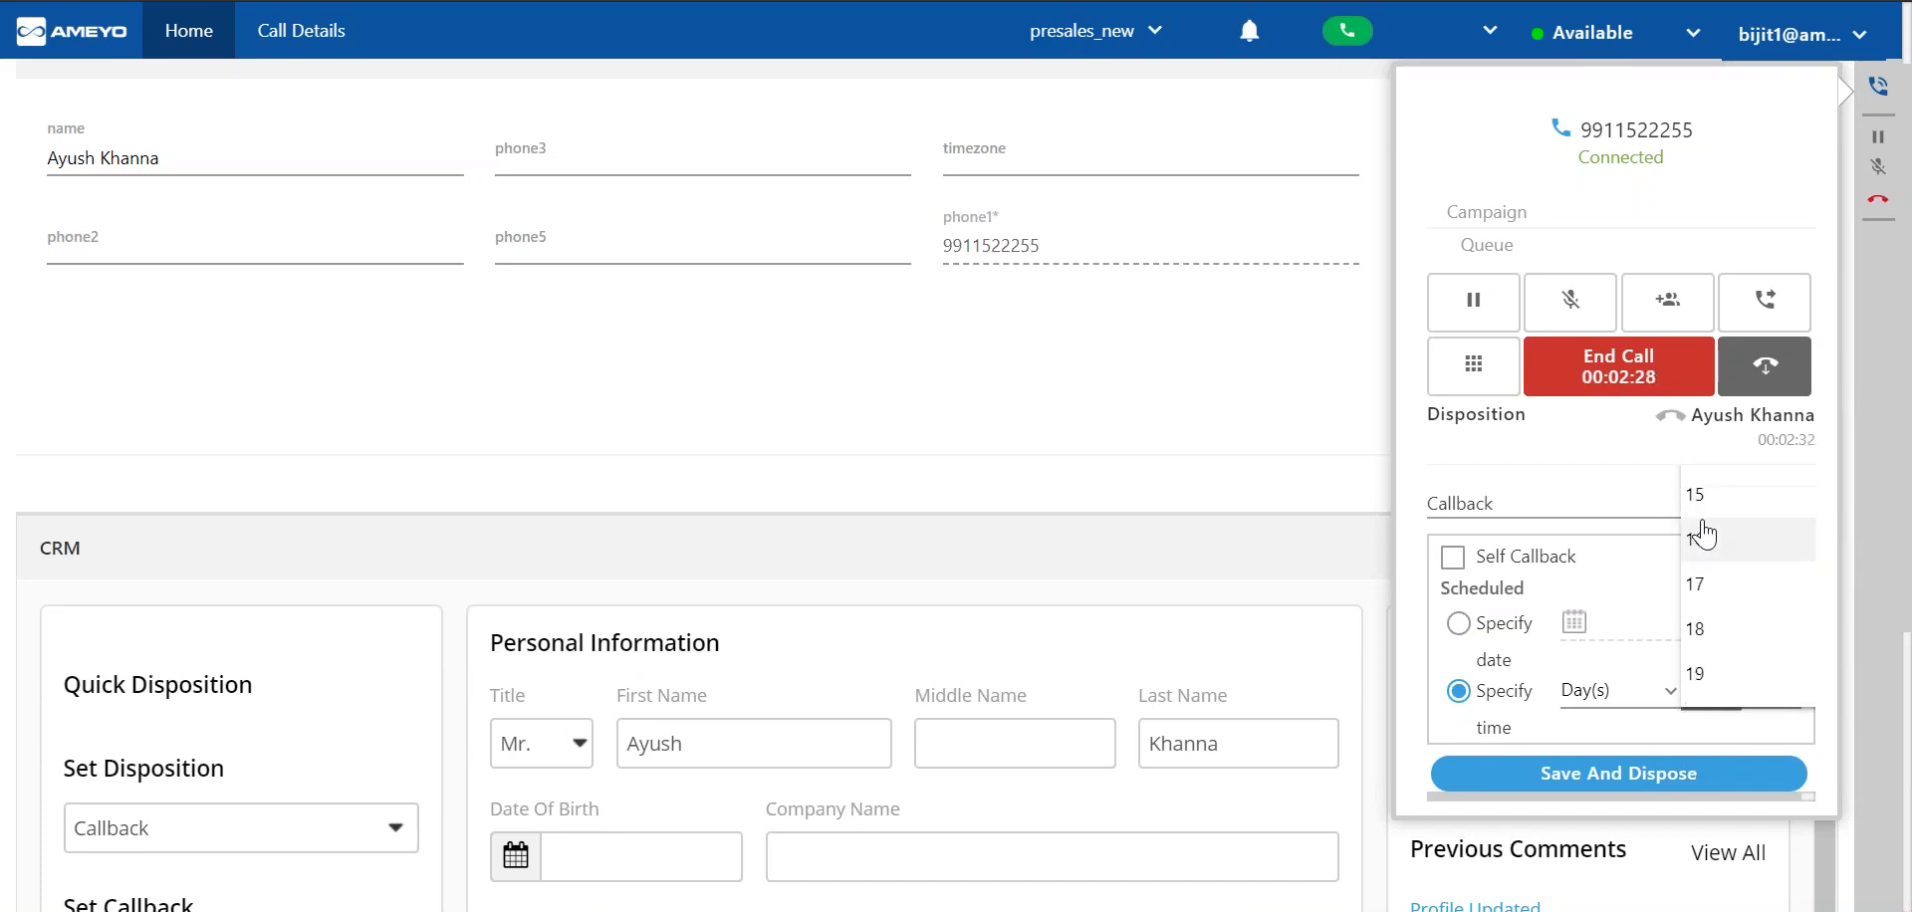
{"action": "left_click", "coordinate": [1772, 638]}
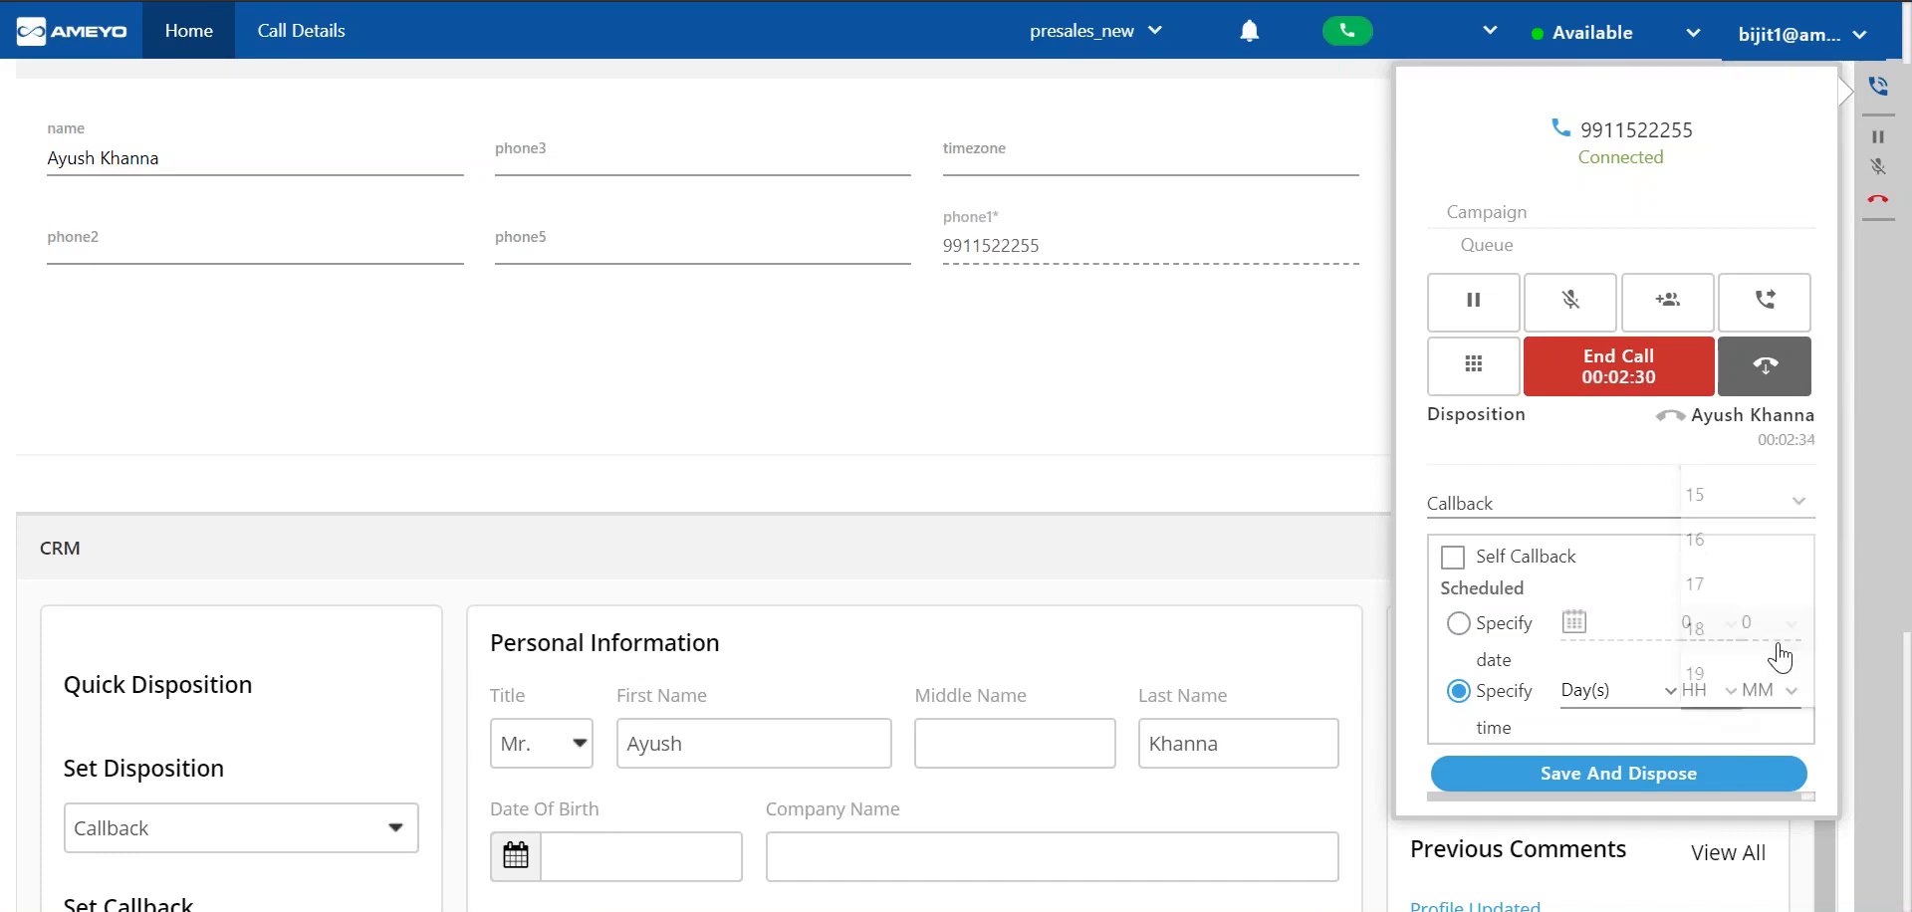
Set the minutes of the callback's specified time to 35.
{"action": "left_click", "coordinate": [1782, 703]}
{"action": "scroll", "coordinate": [1781, 545], "scroll_direction": "down", "scroll_amount": 5}
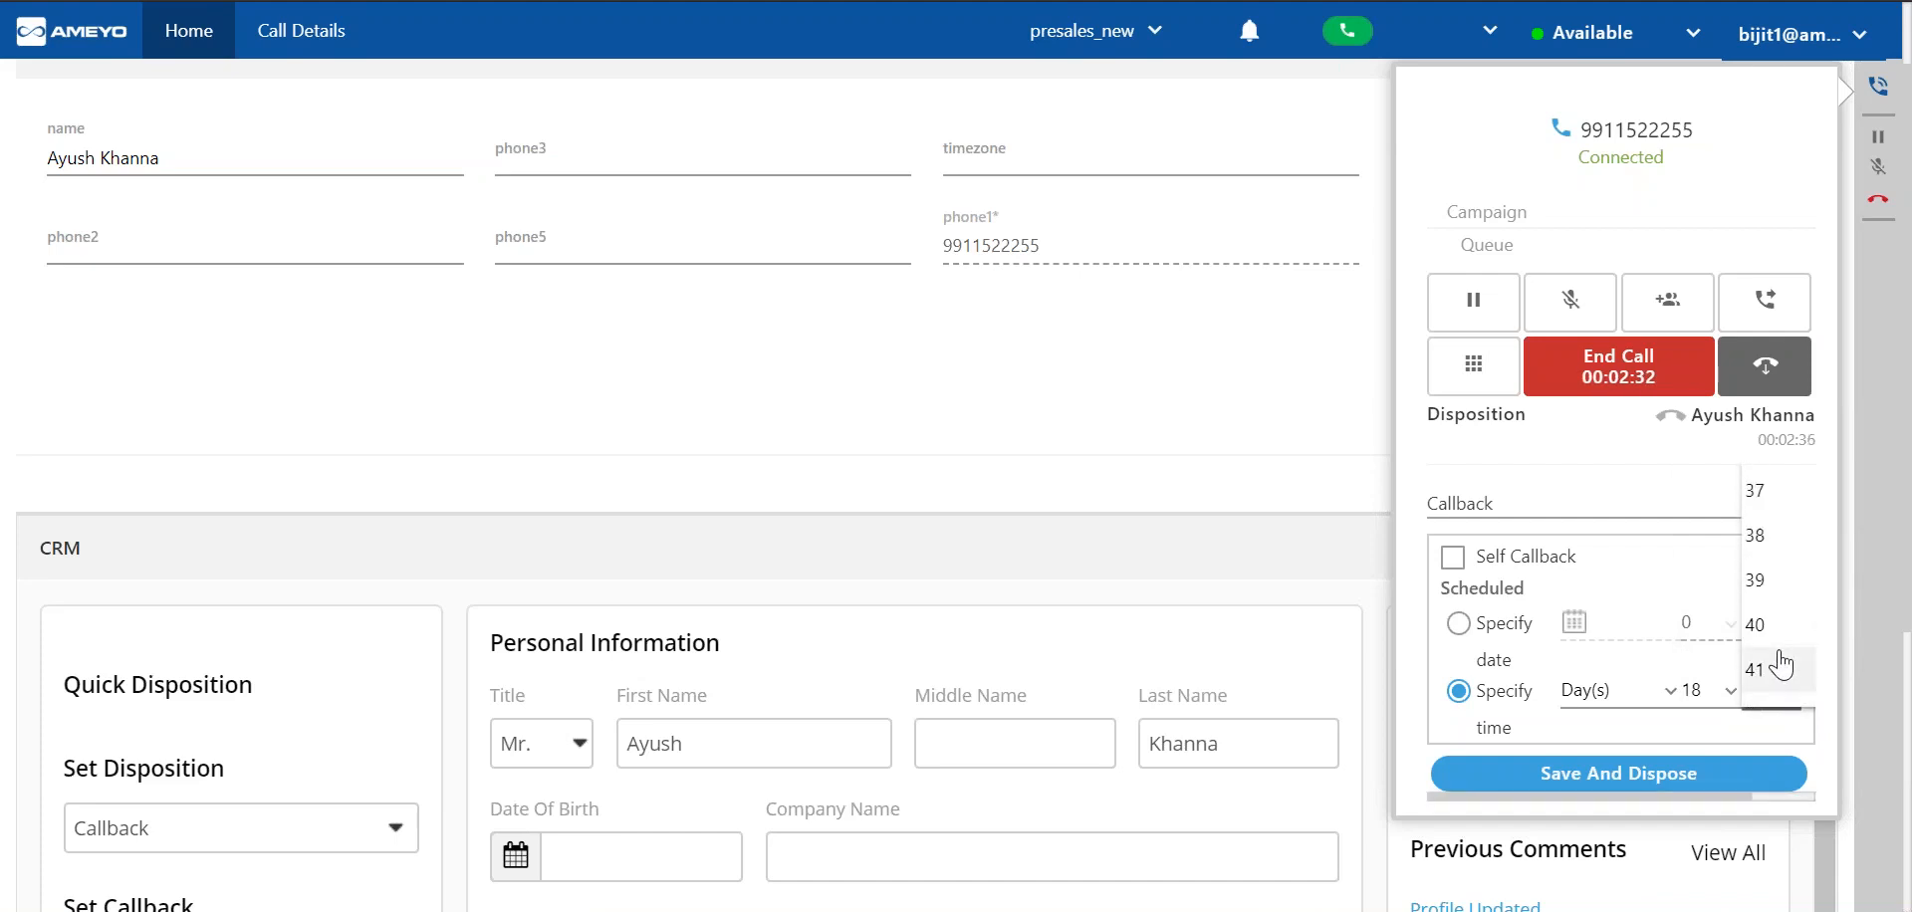
{"action": "scroll", "coordinate": [1802, 518], "scroll_direction": "up", "scroll_amount": 4}
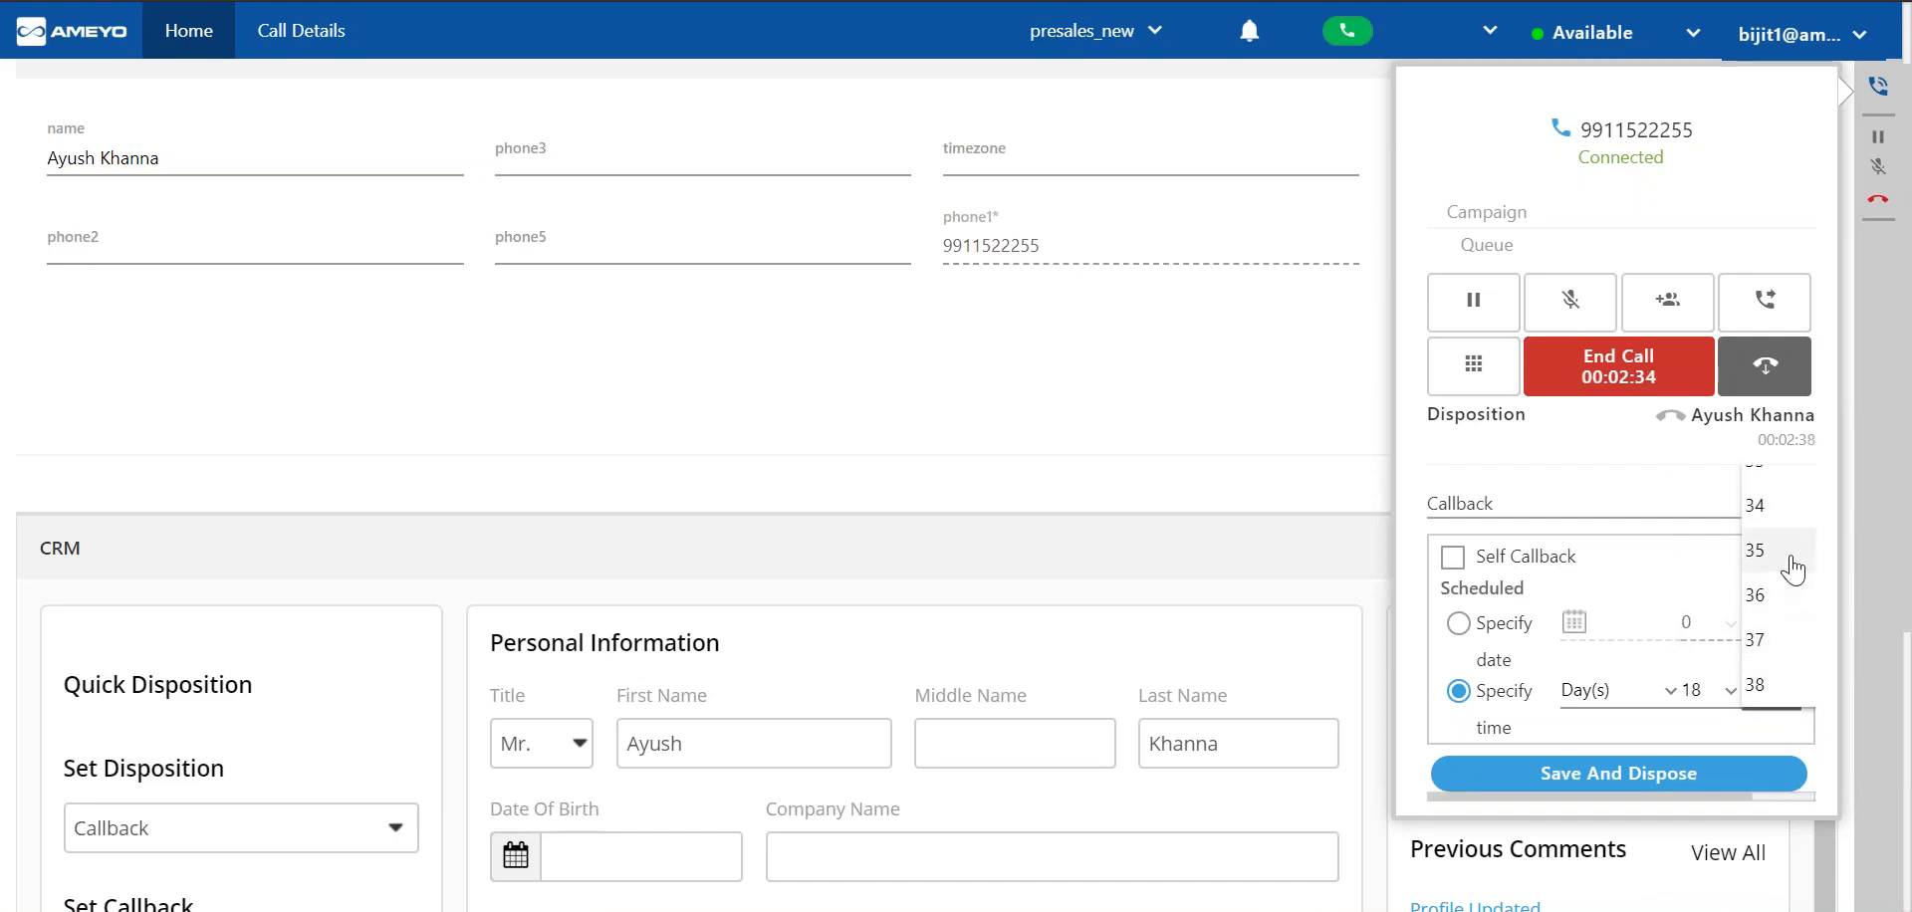
{"action": "left_click", "coordinate": [1793, 573]}
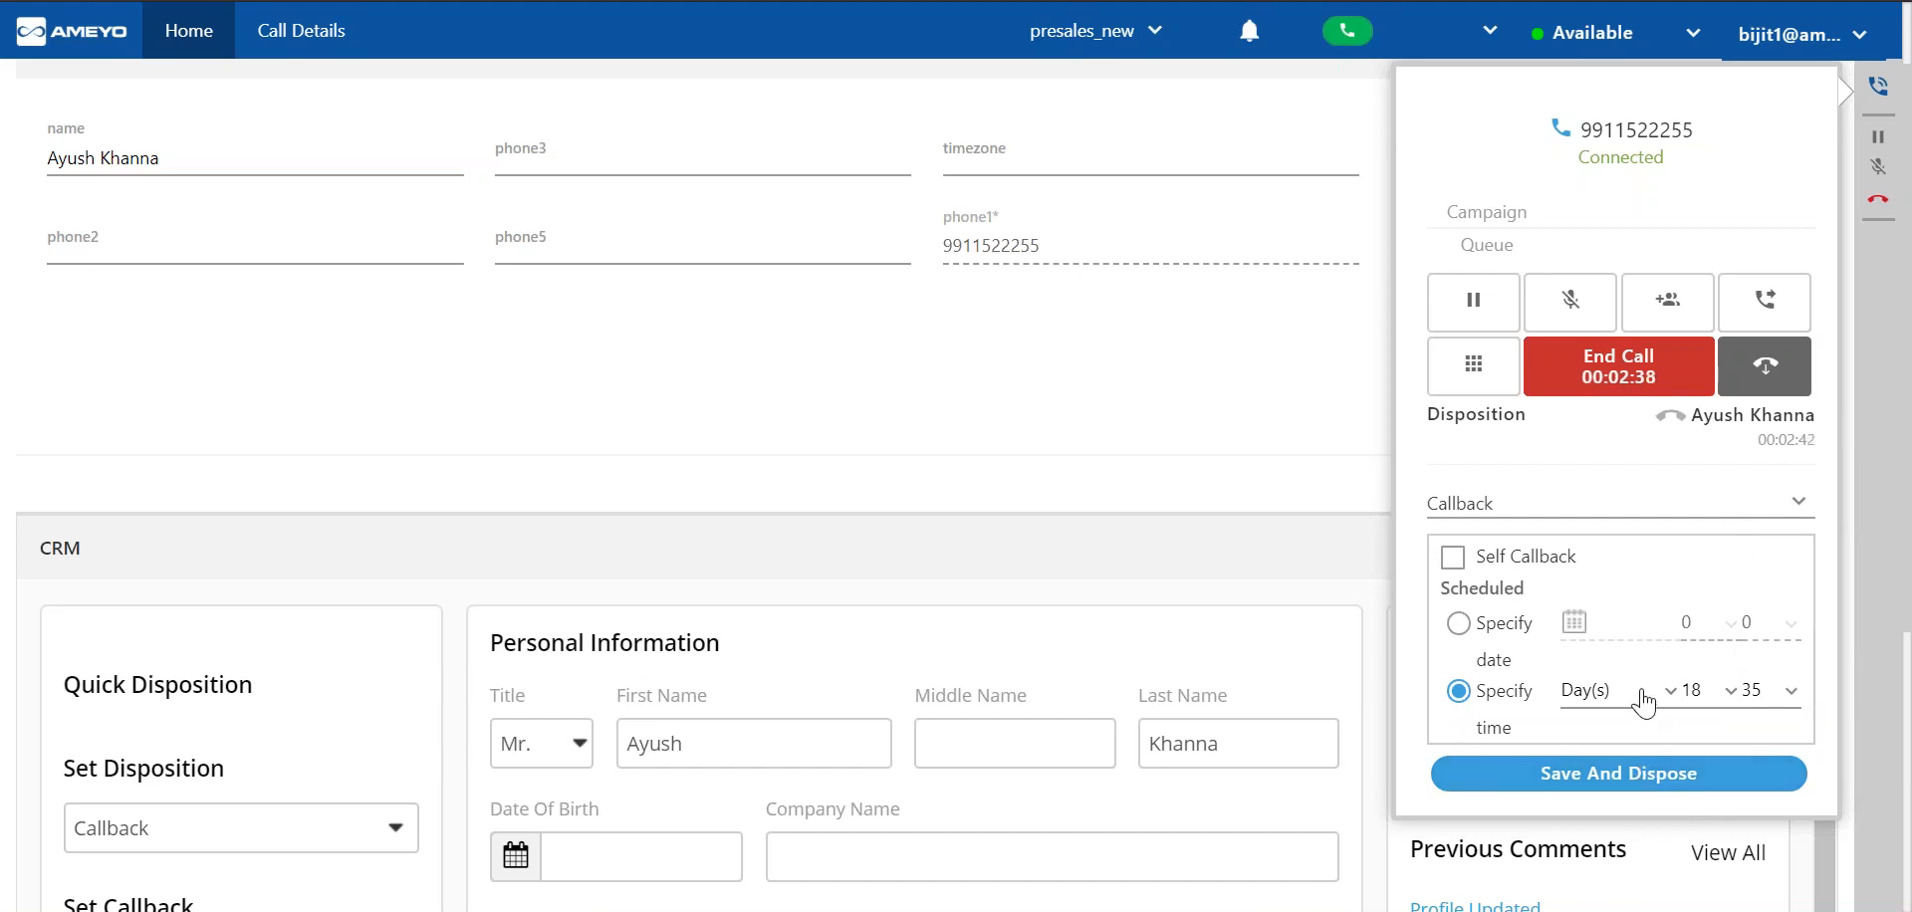
Examine the calendar for date-based callback scheduling, return to the specified-time option and enable Self Callback.
{"action": "left_click", "coordinate": [1492, 642]}
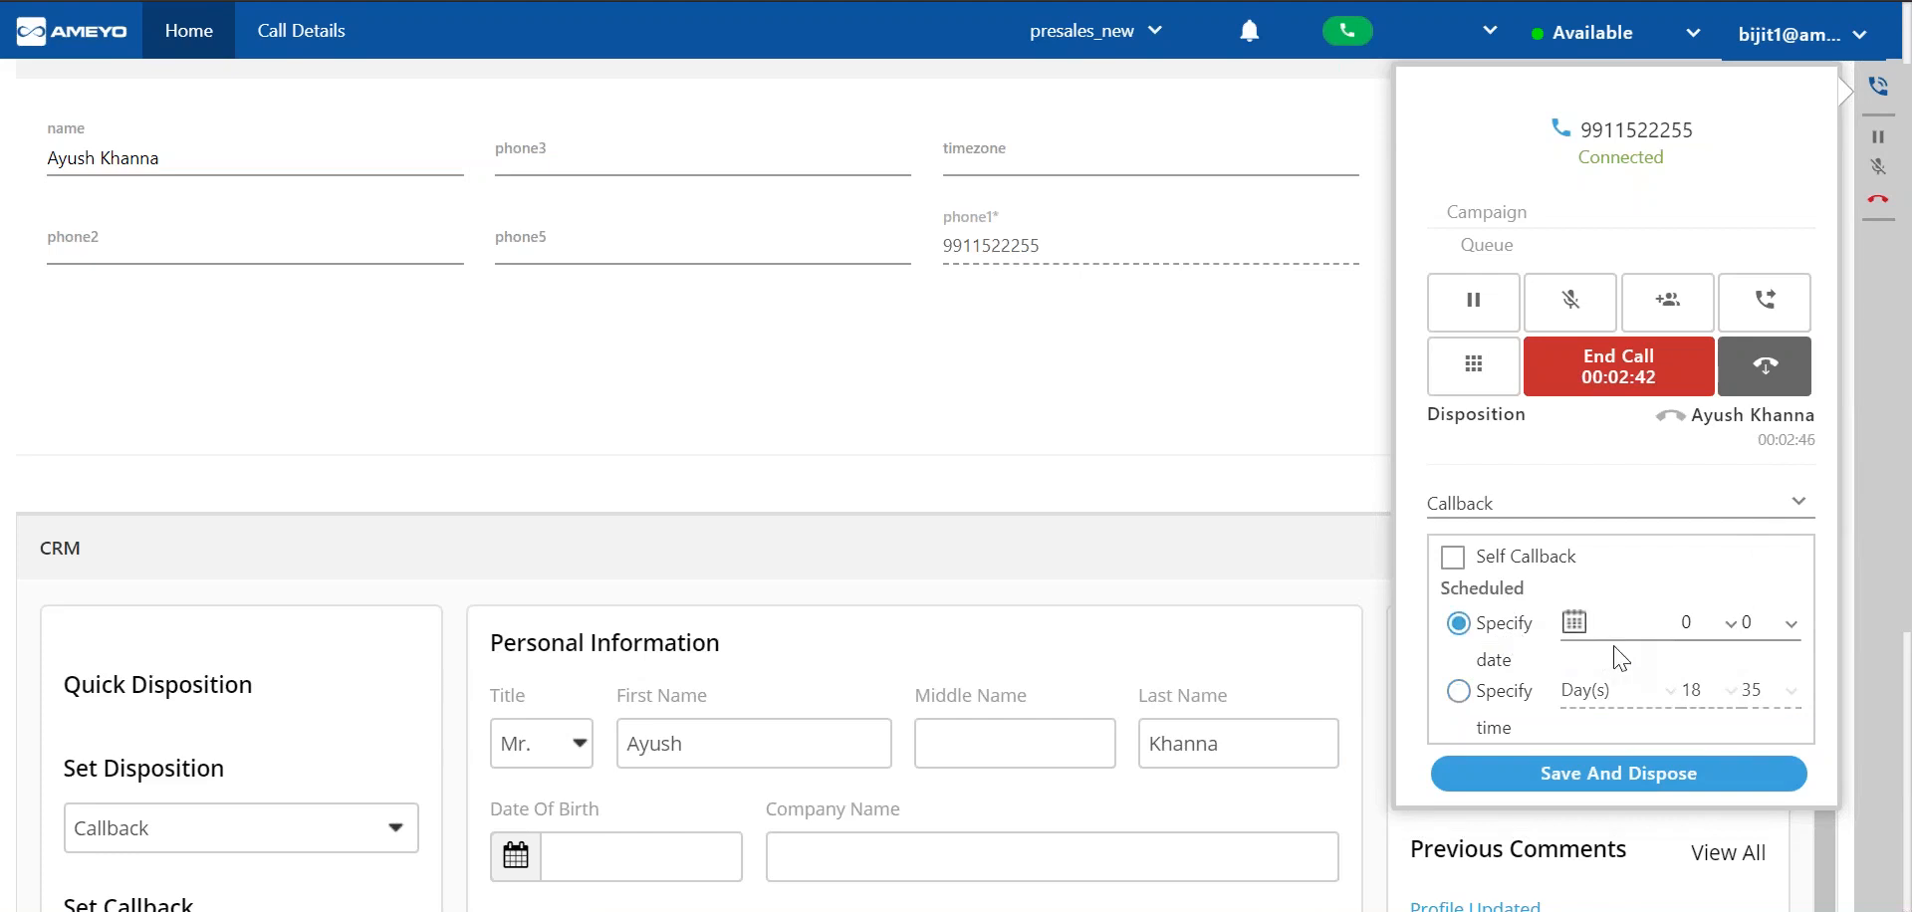
{"action": "left_click", "coordinate": [1621, 618]}
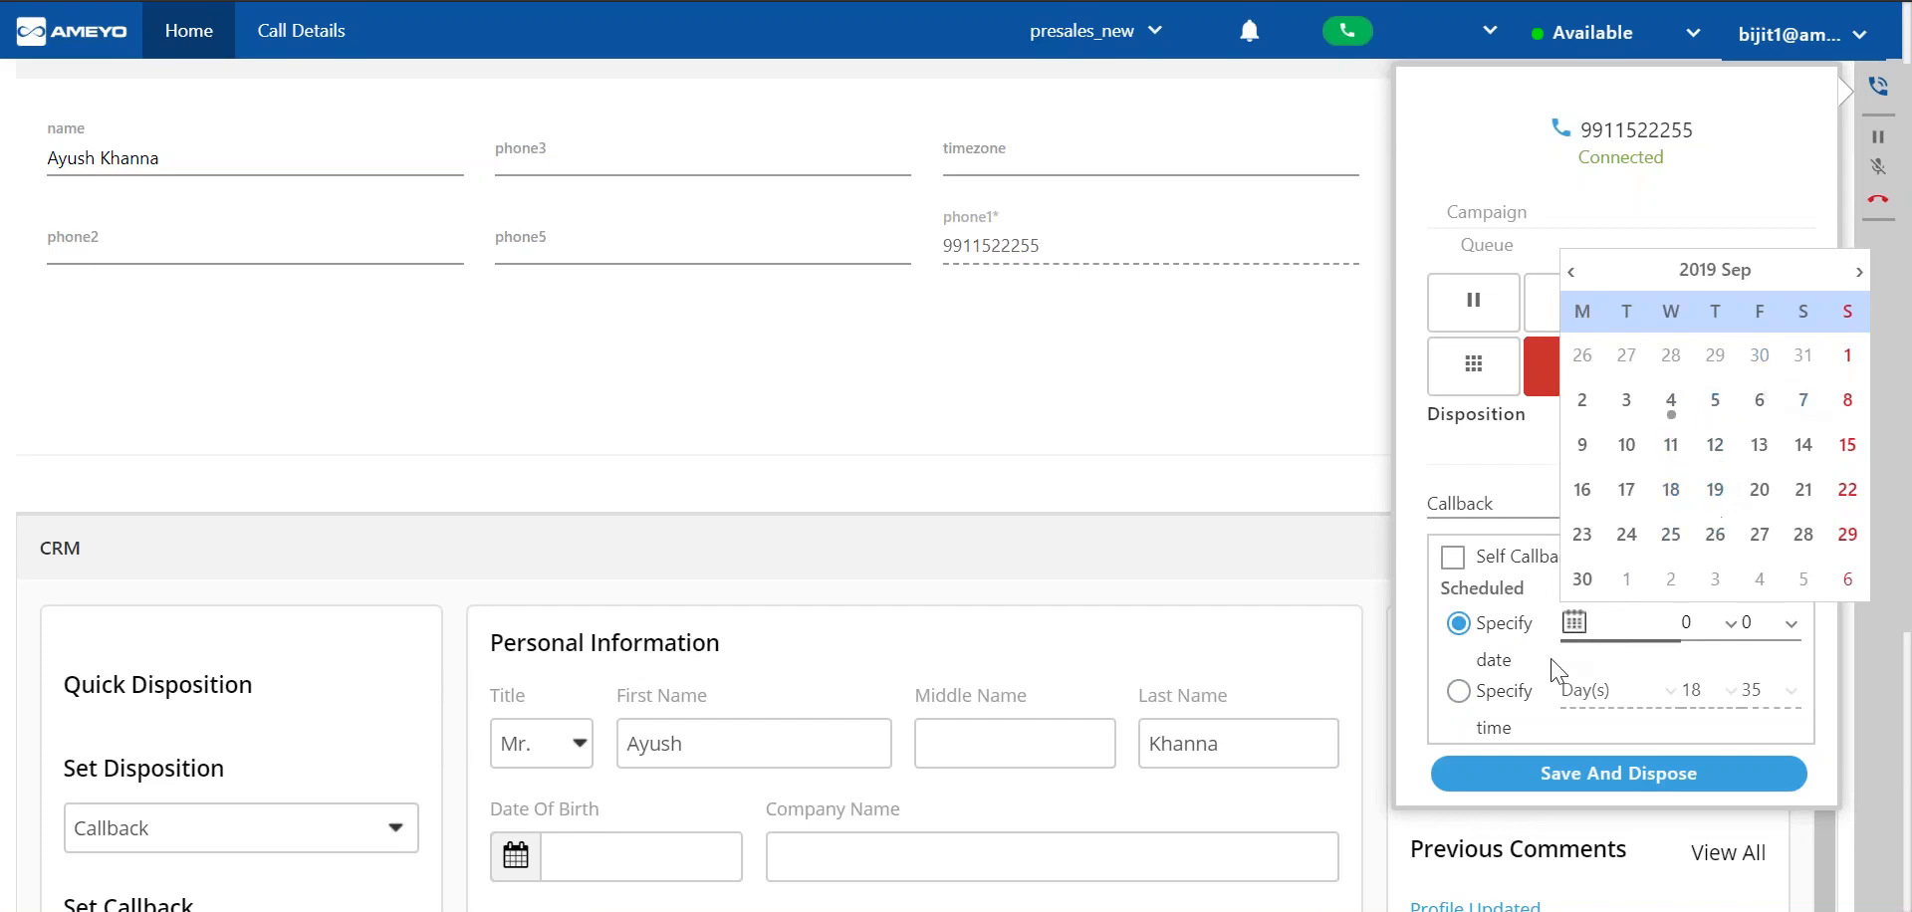
{"action": "left_click", "coordinate": [1513, 724]}
{"action": "left_click", "coordinate": [1508, 695]}
{"action": "left_click", "coordinate": [1528, 570]}
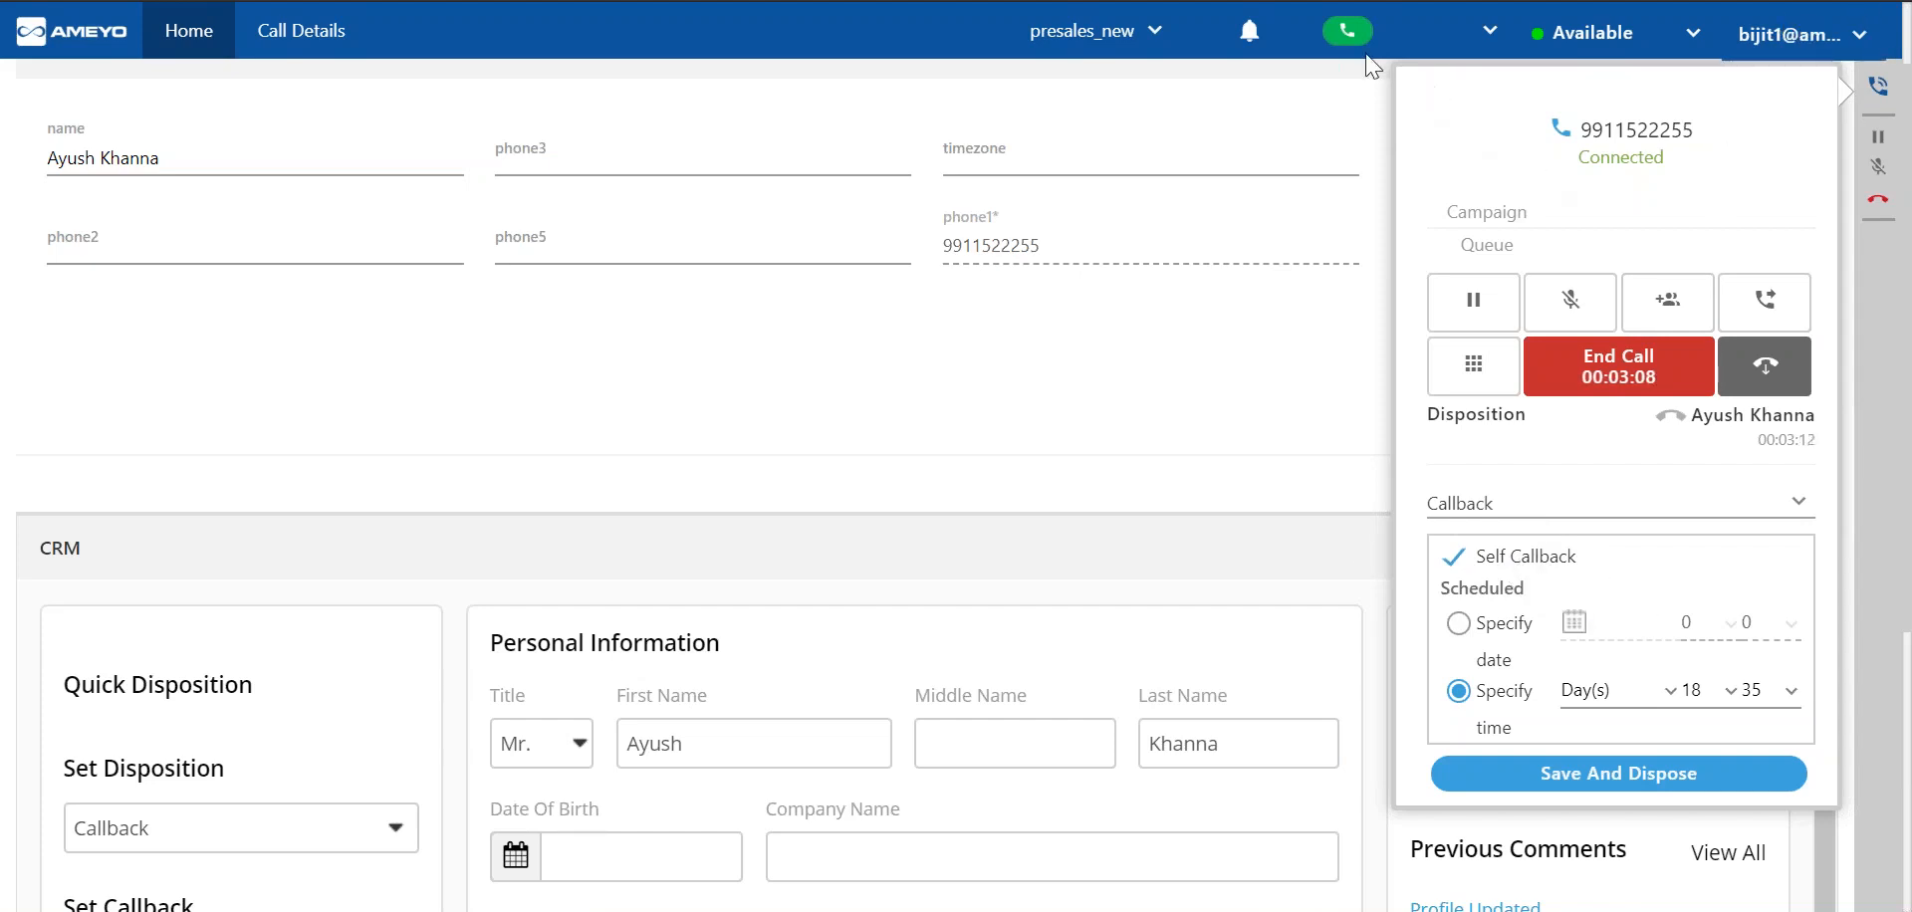
Check the notifications, and save and dispose the call with the disposition Others.
{"action": "left_click", "coordinate": [1252, 42]}
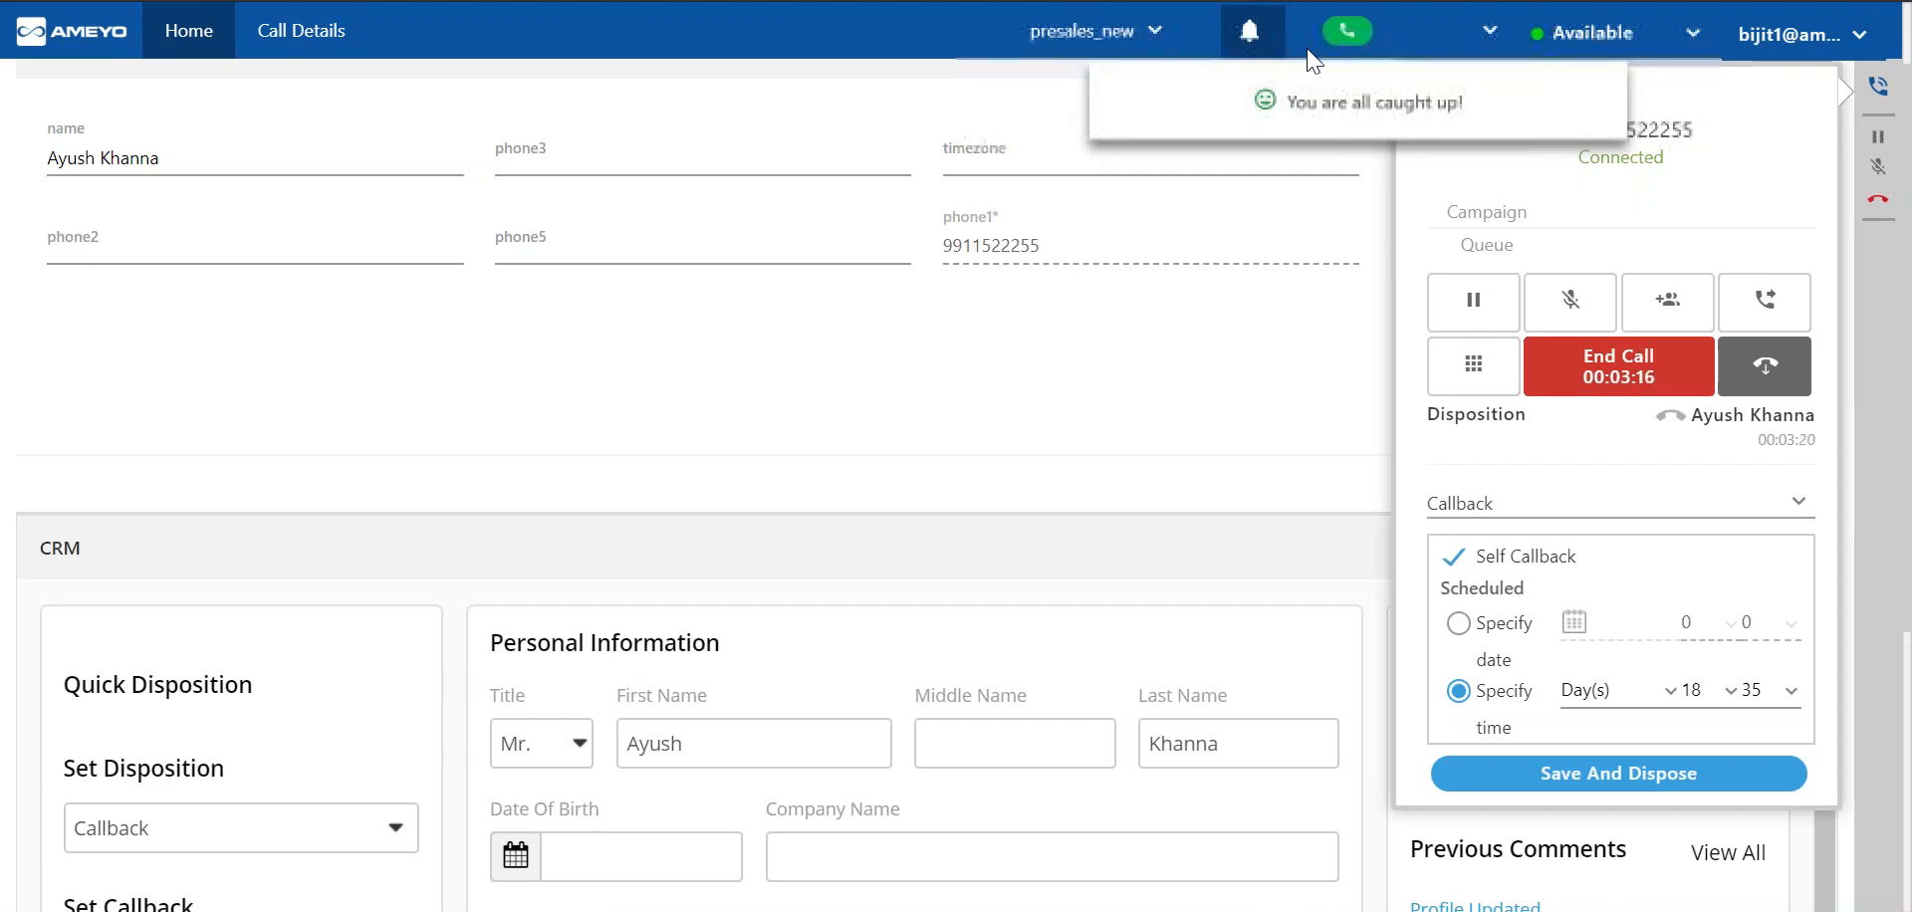
{"action": "left_click", "coordinate": [1561, 503]}
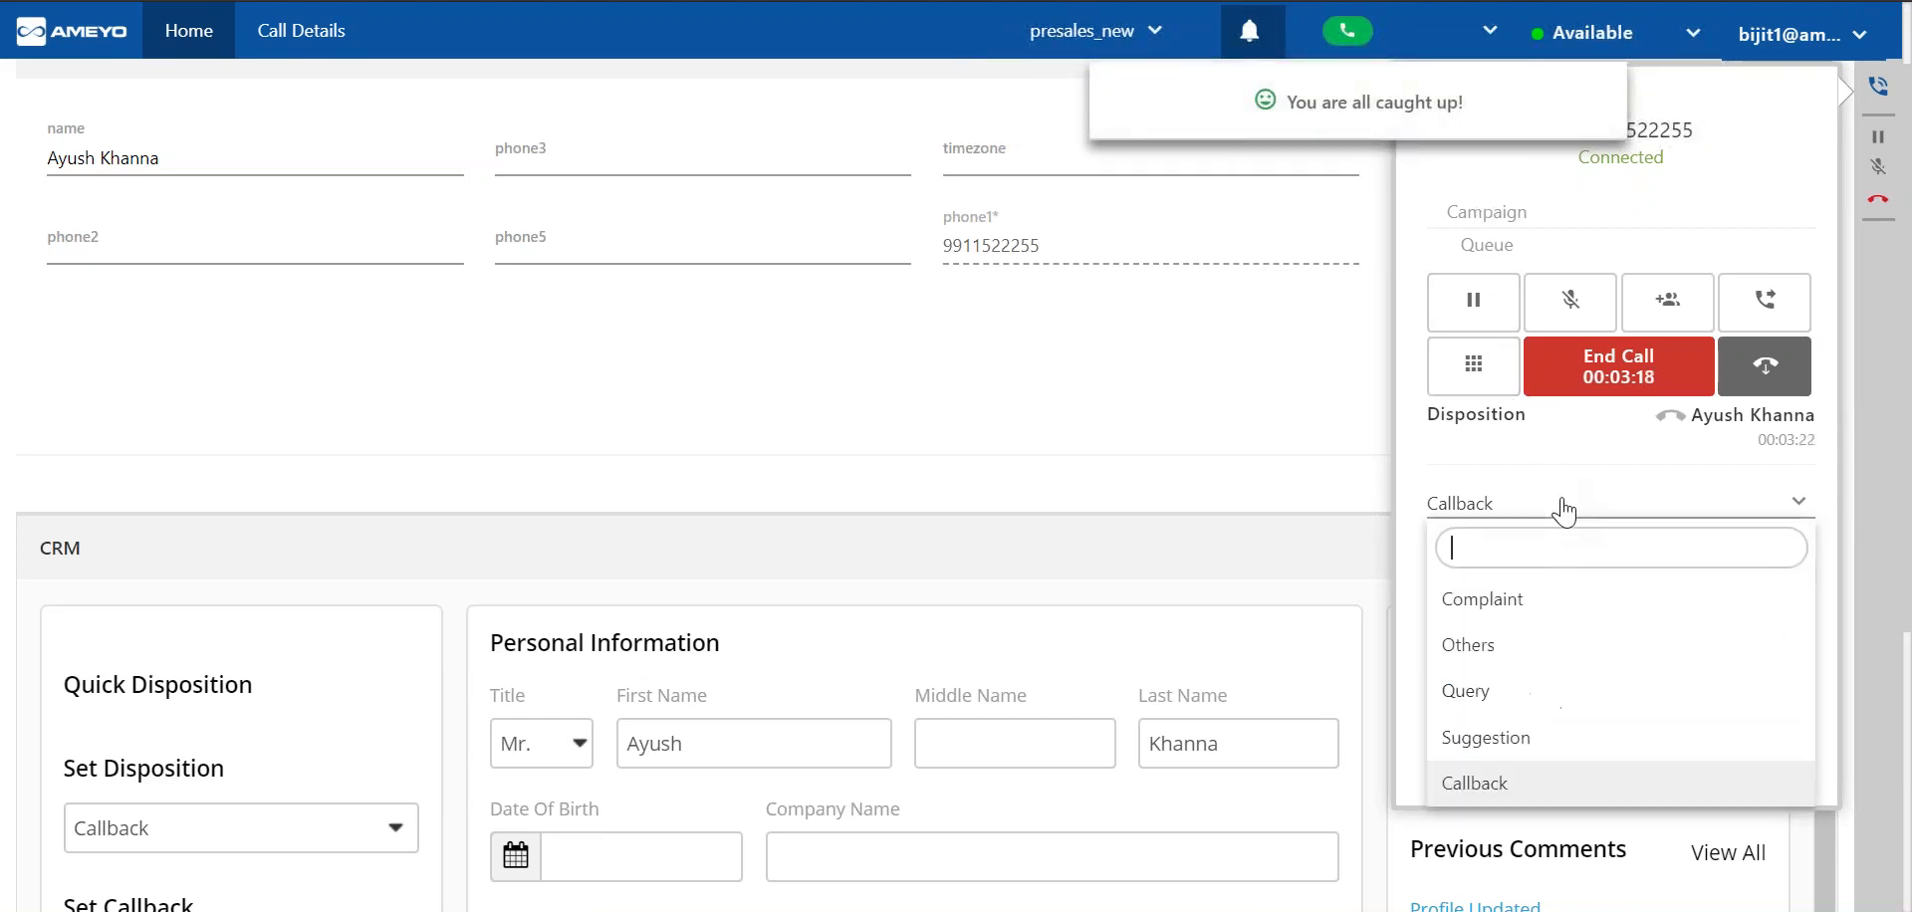
{"action": "left_click", "coordinate": [1524, 639]}
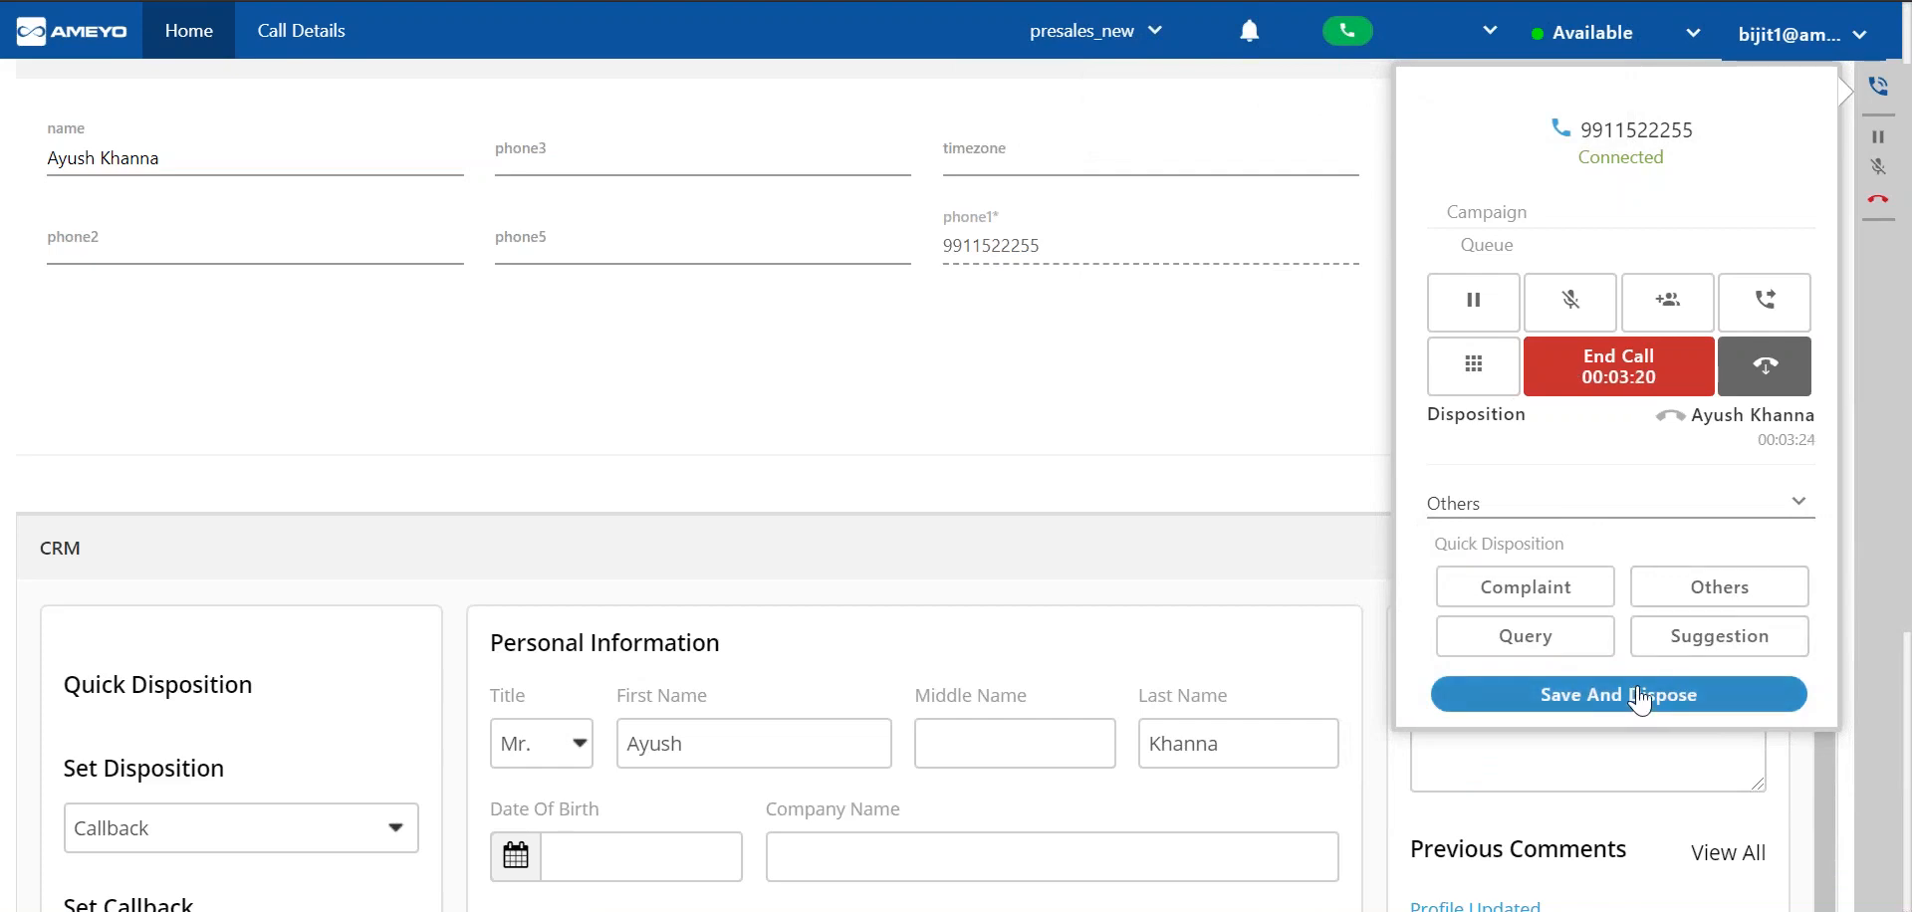
{"action": "left_click", "coordinate": [1636, 697]}
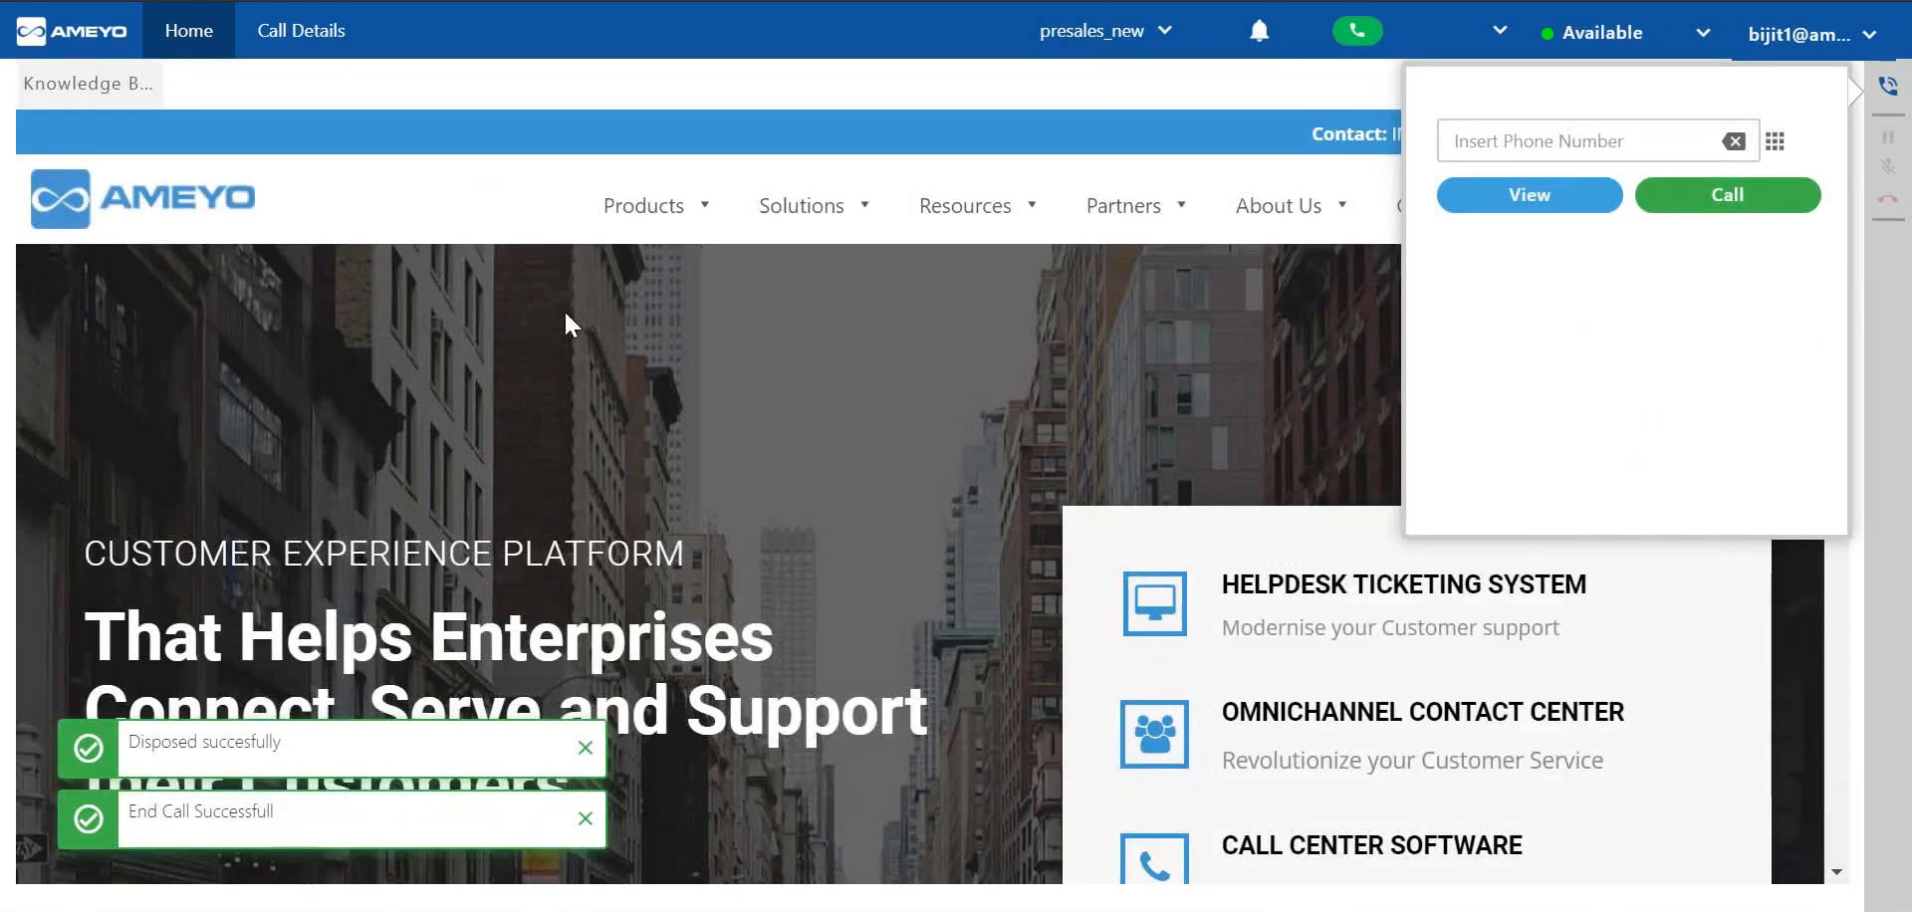
Open the call details and examine the campaign and time filter options for callbacks.
{"action": "left_click", "coordinate": [348, 40]}
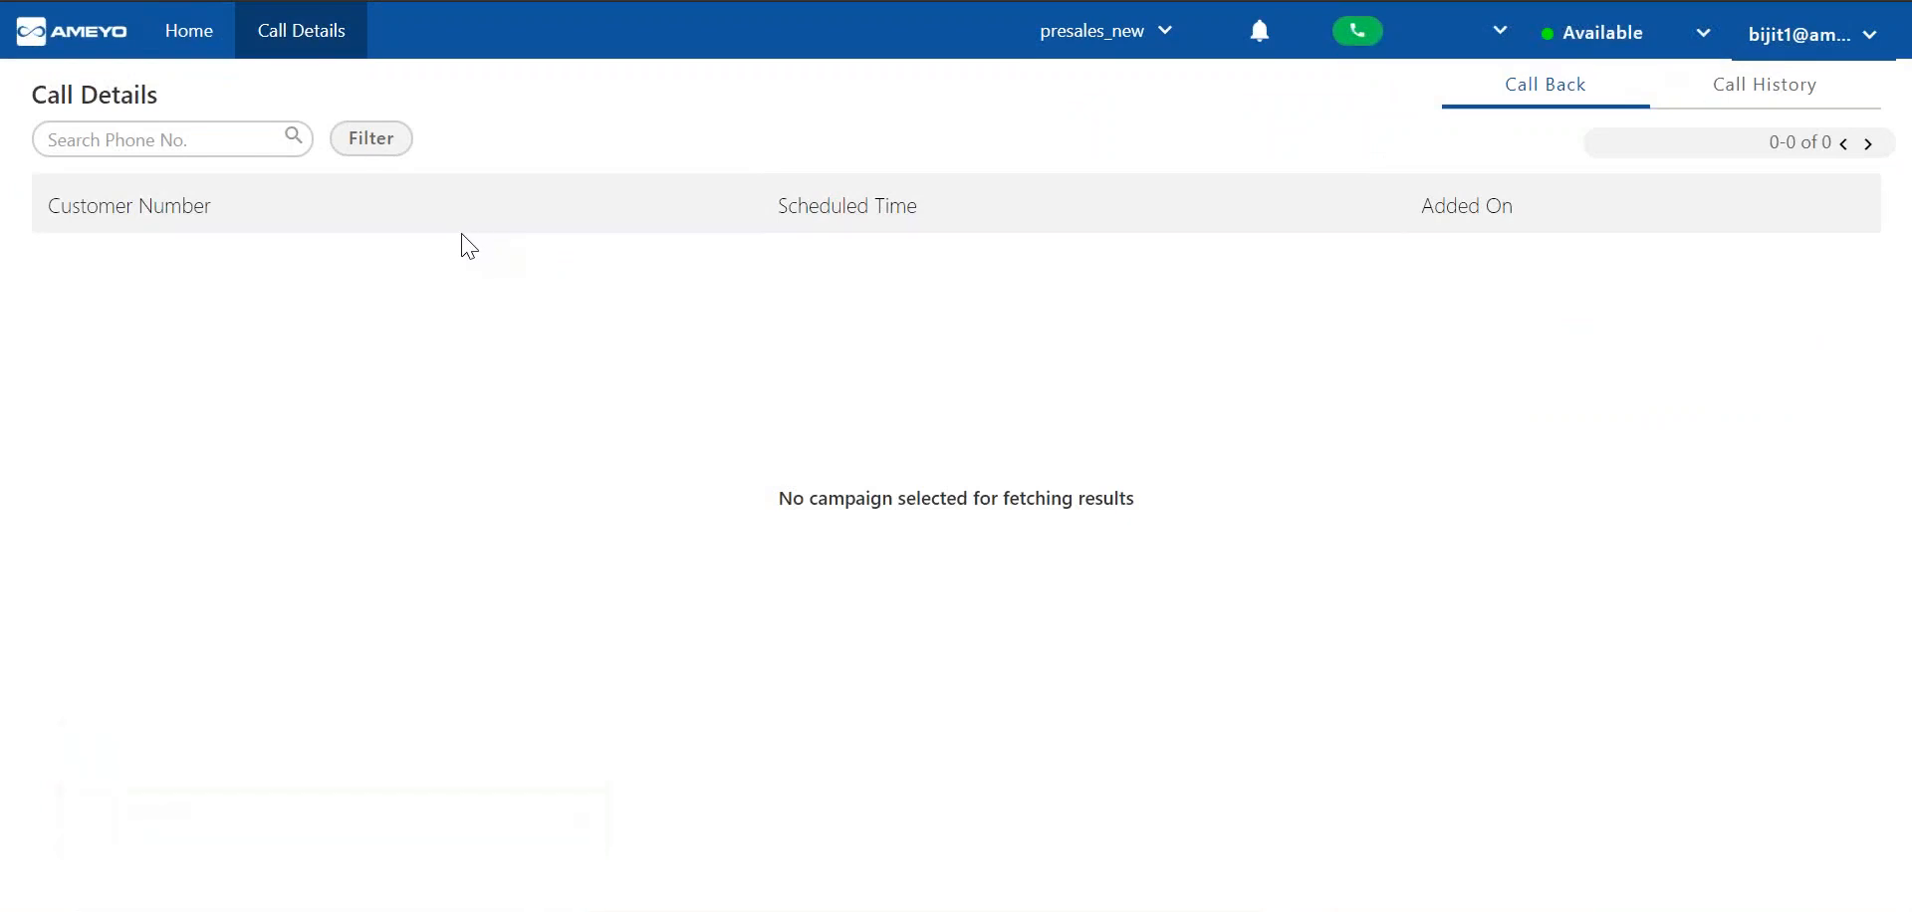
{"action": "left_click", "coordinate": [392, 159]}
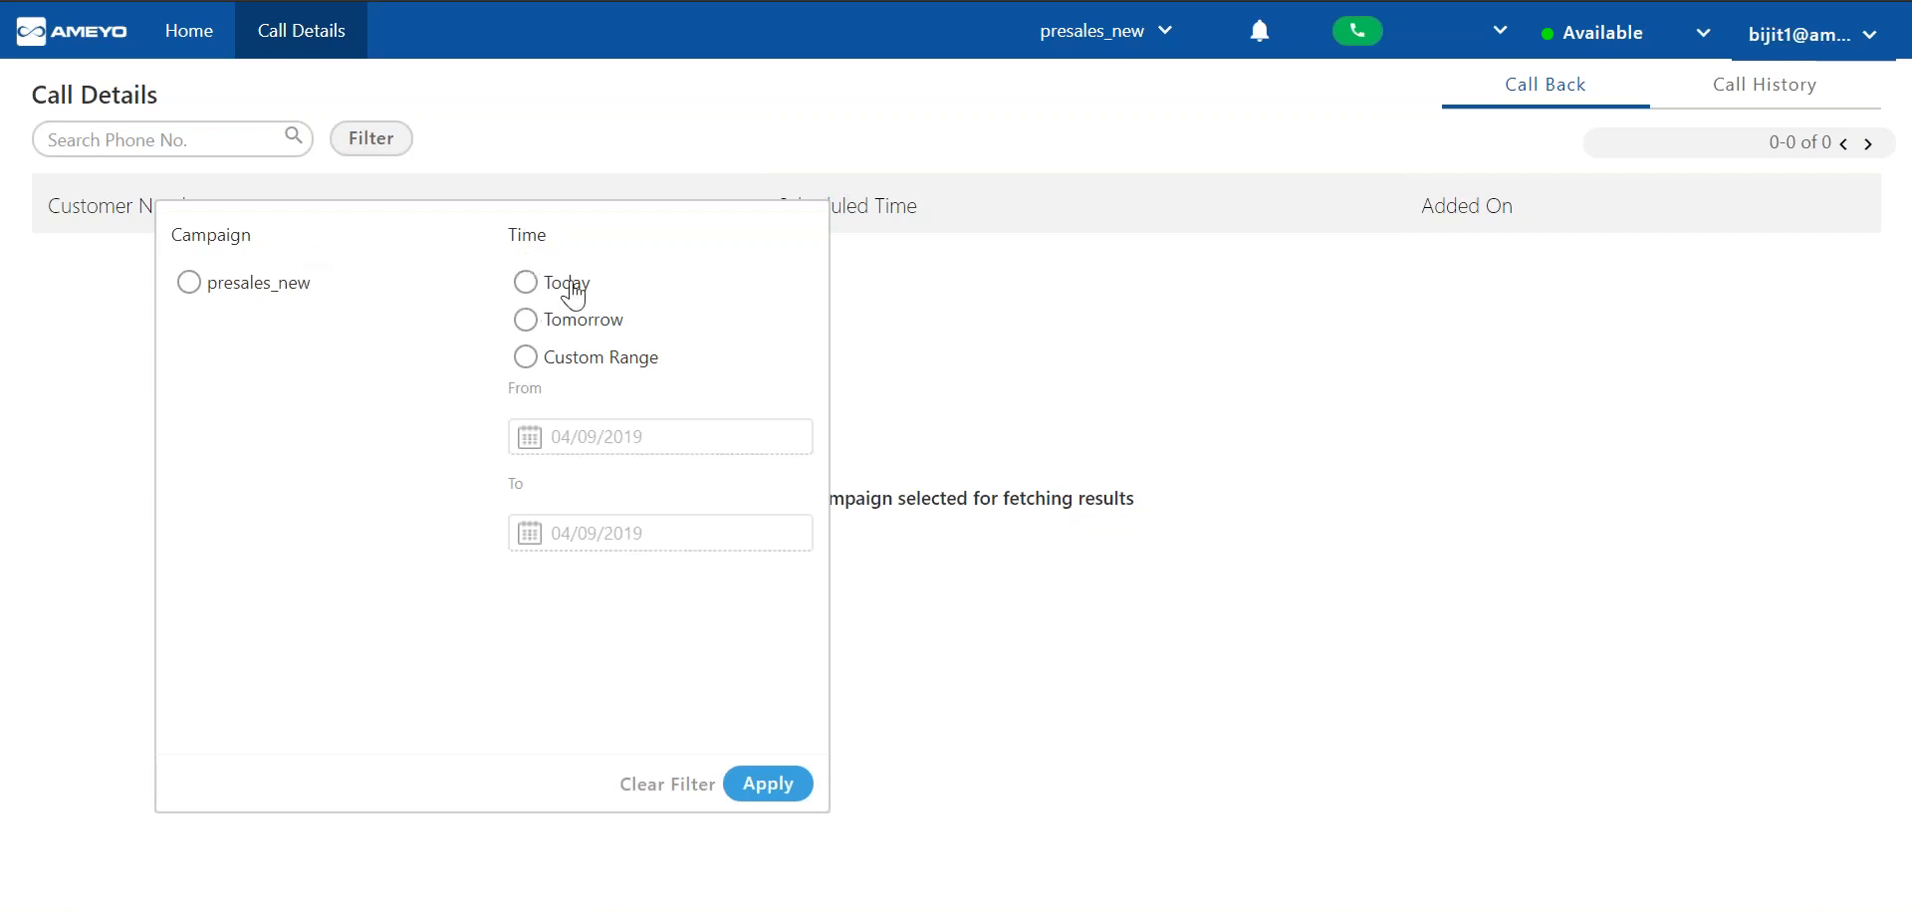
{"action": "left_click", "coordinate": [1866, 142]}
Filter the call history to today's calls of the presales_new campaign.
{"action": "left_click", "coordinate": [1764, 86]}
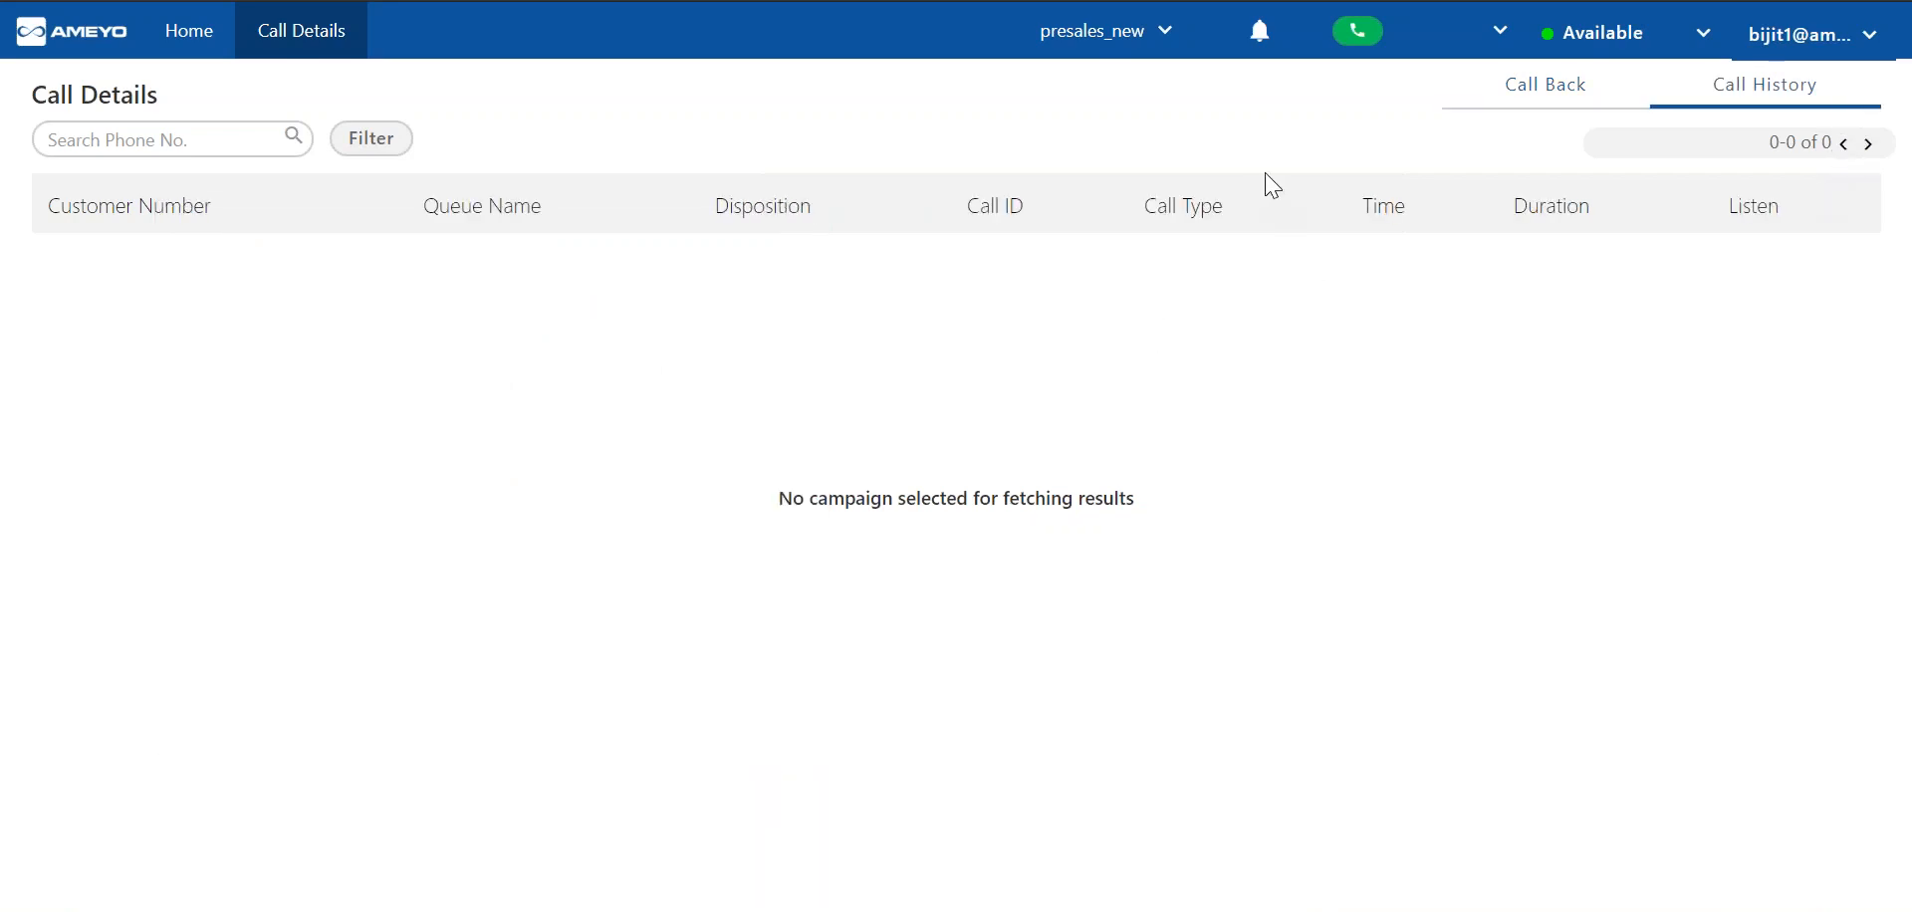
{"action": "left_click", "coordinate": [342, 160]}
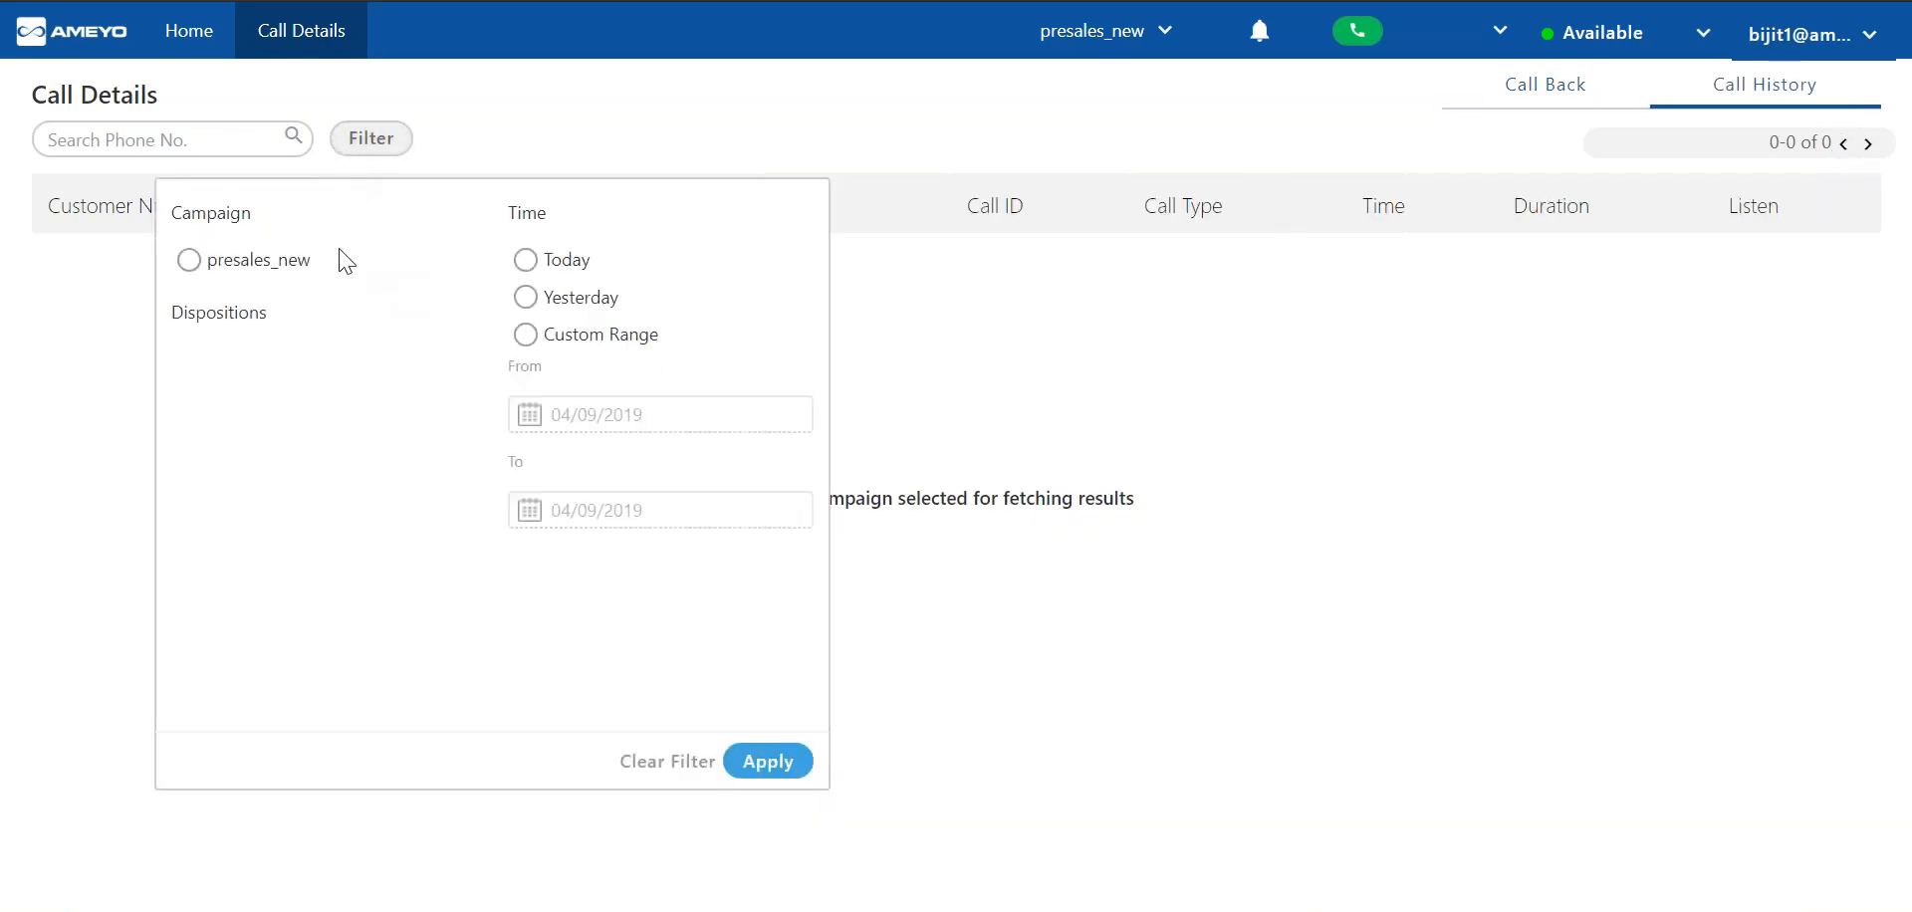
{"action": "left_click", "coordinate": [558, 263]}
{"action": "left_click", "coordinate": [297, 263]}
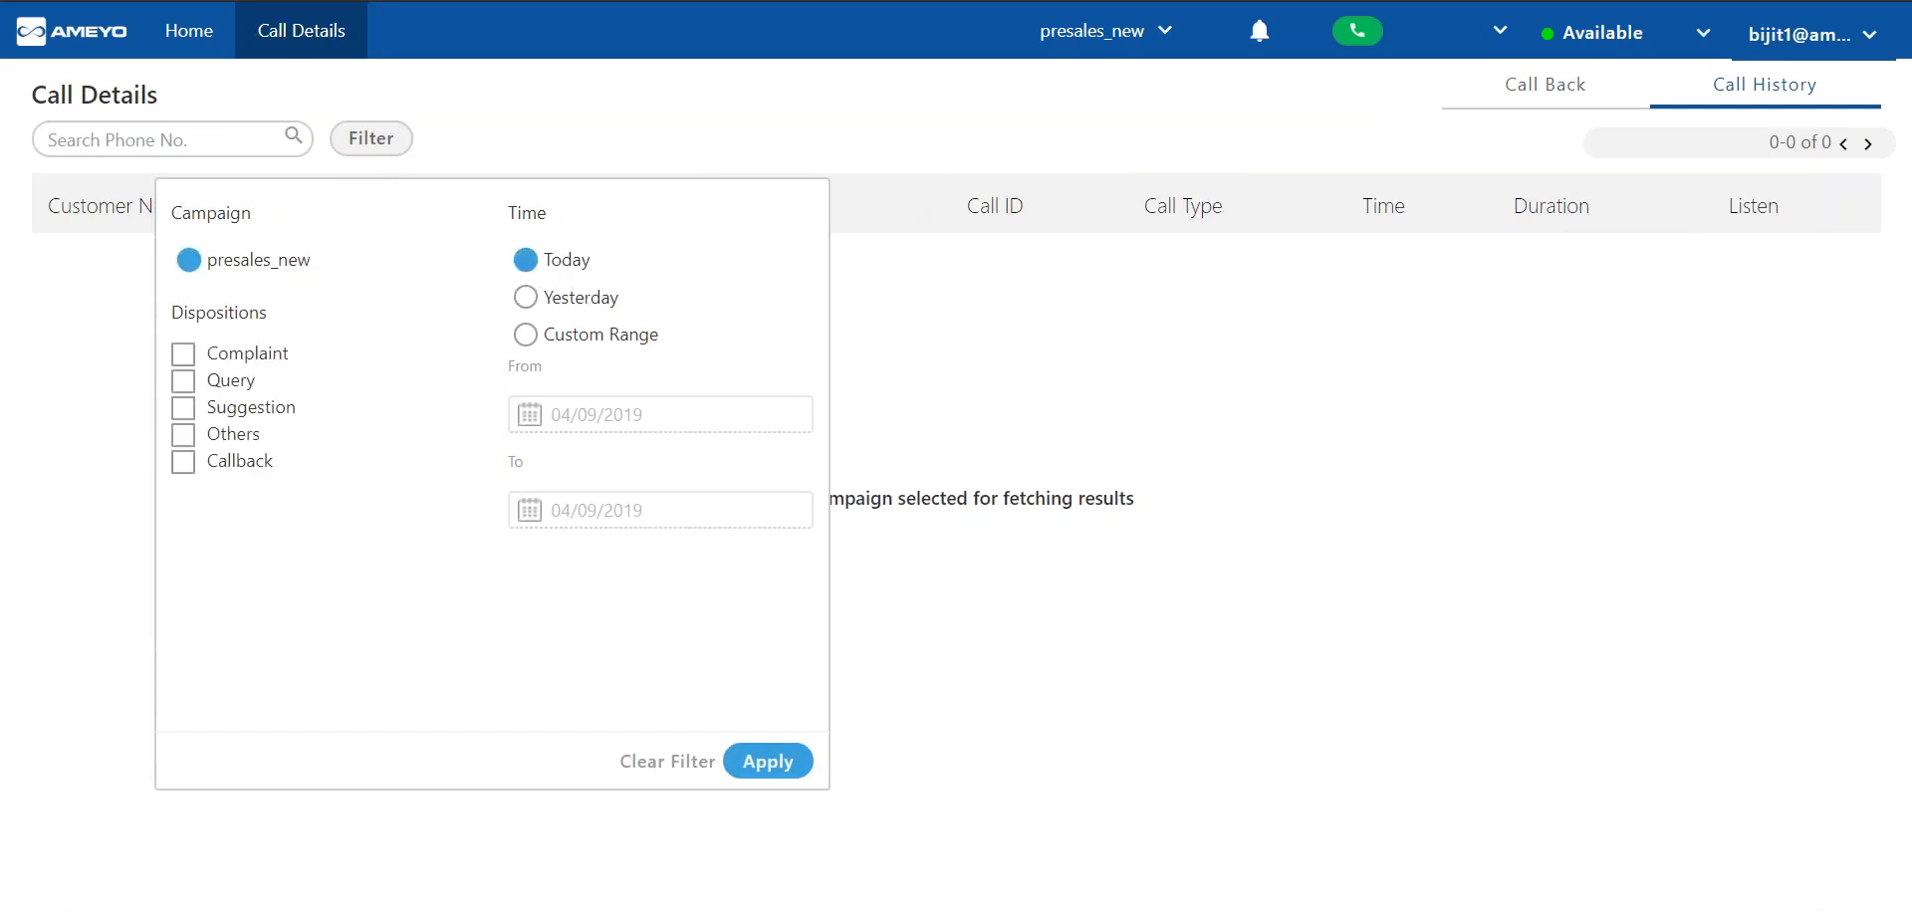
{"action": "left_click", "coordinate": [768, 761]}
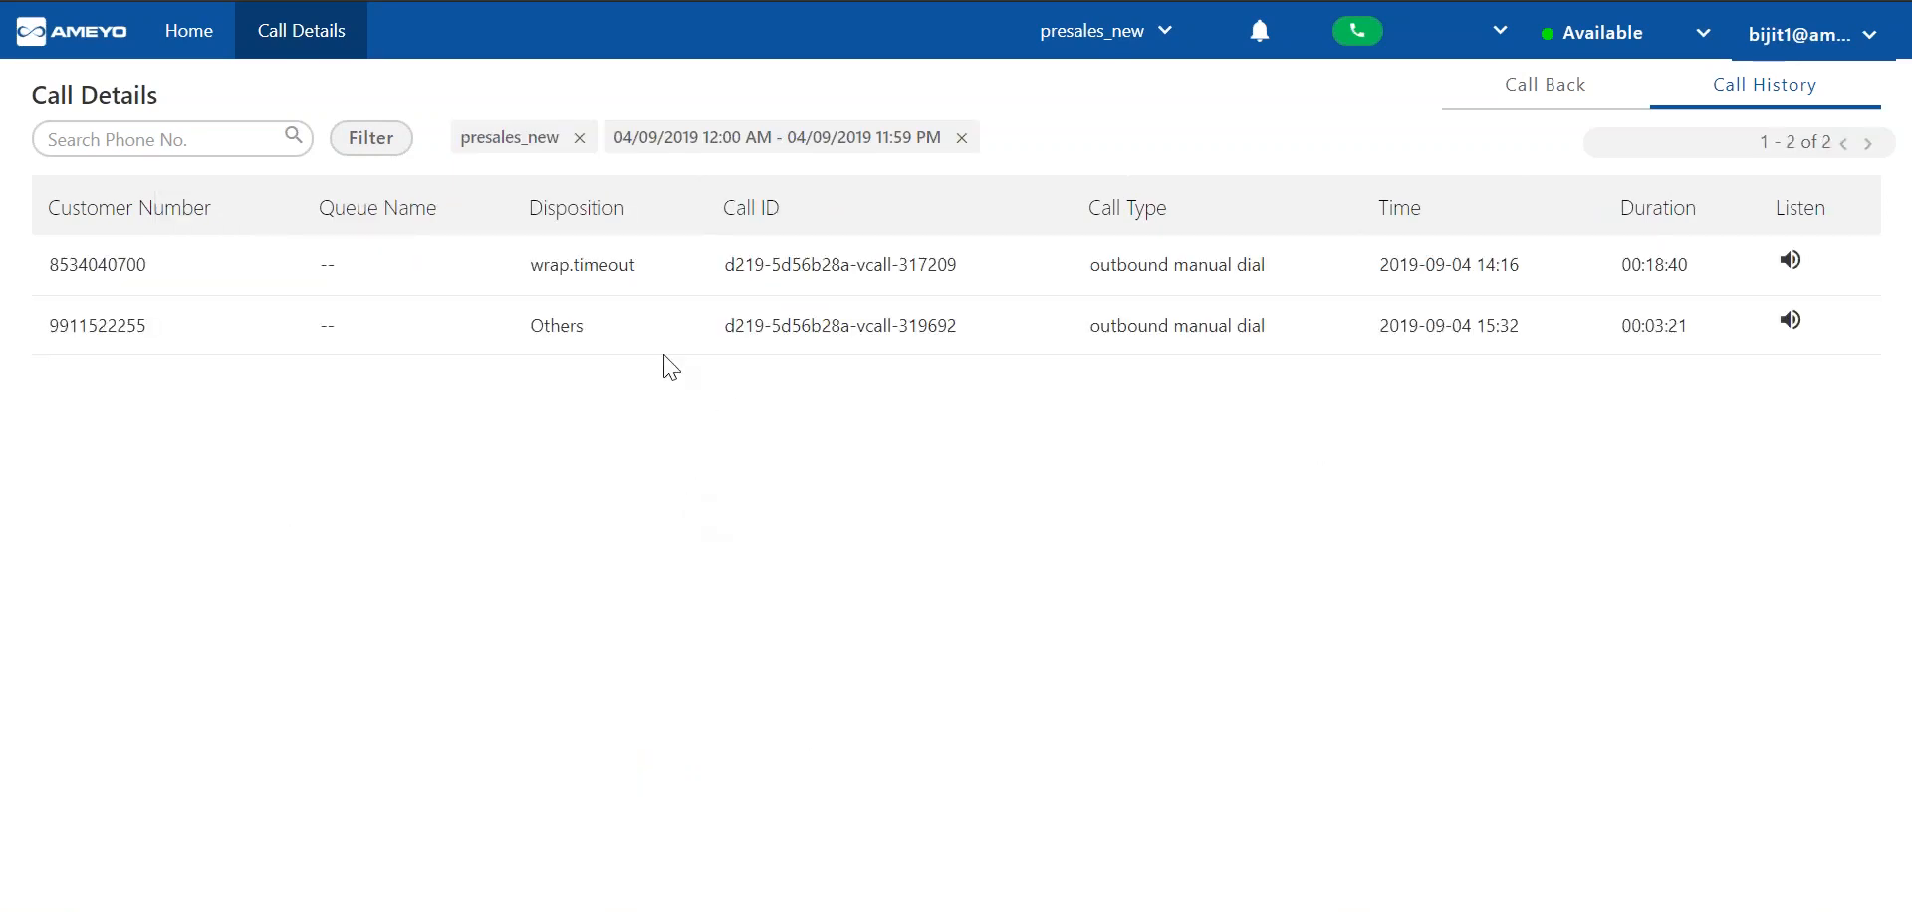
Examine the first call record's customer number, disposition and call type, and open and close its recording player.
{"action": "double_click", "coordinate": [80, 261]}
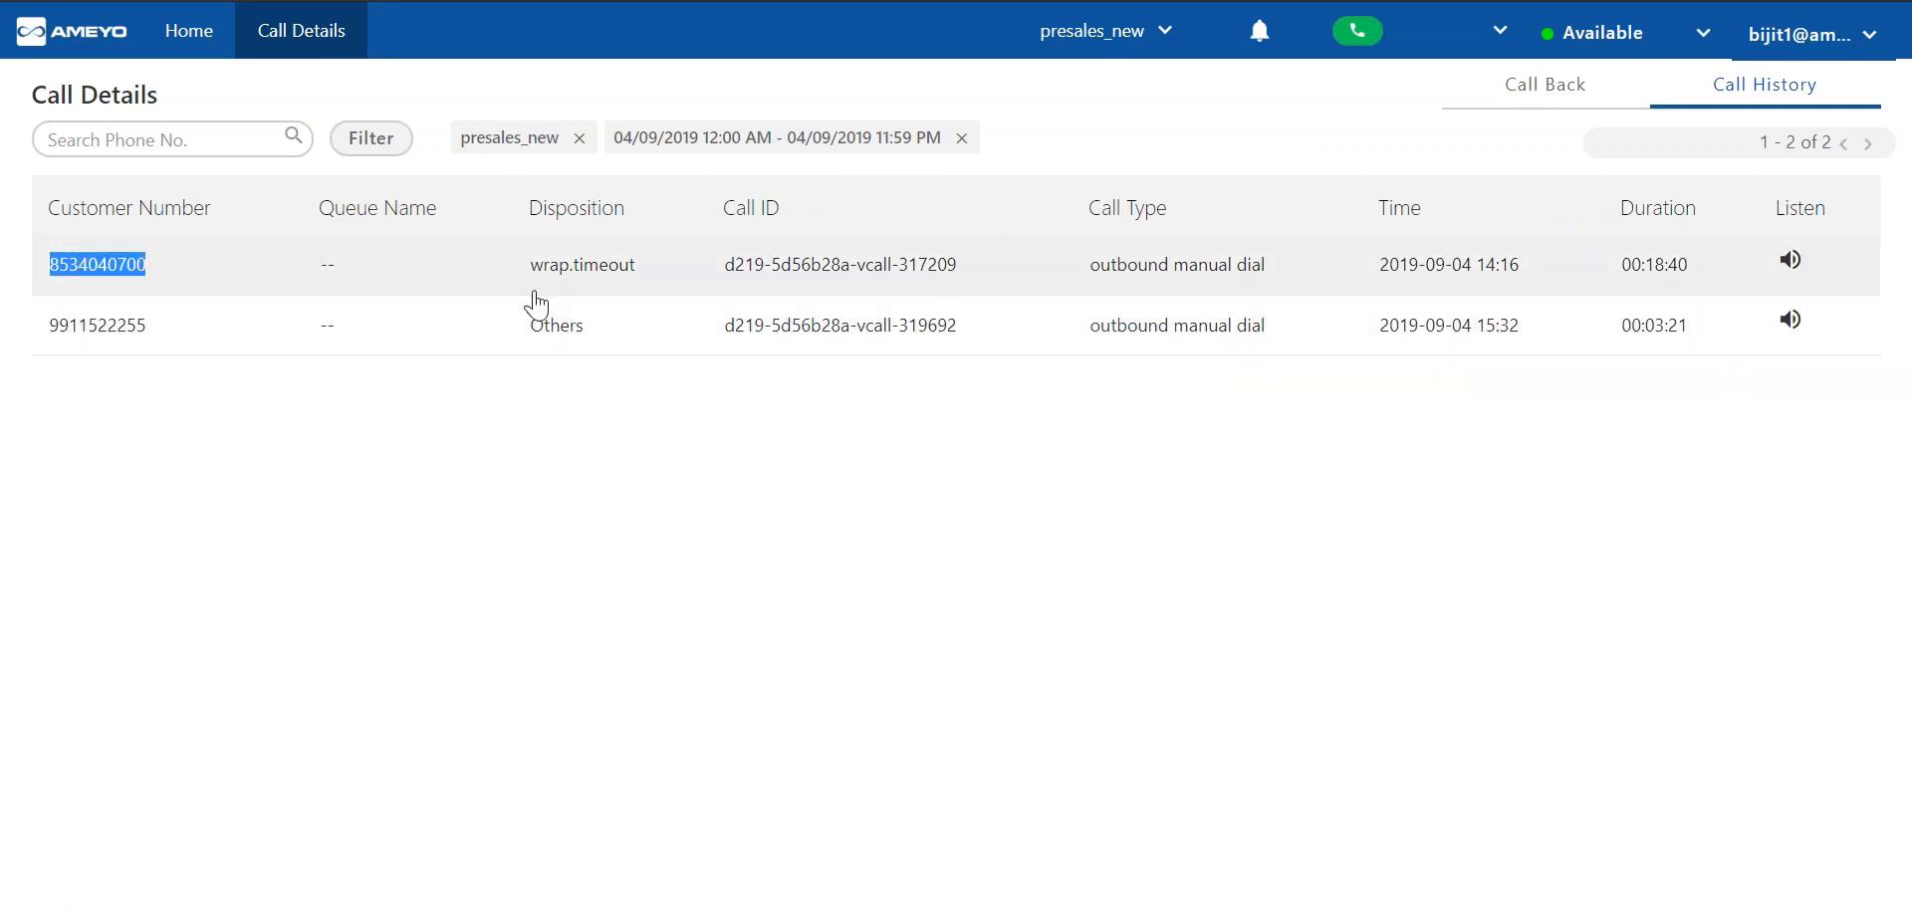
{"action": "left_click", "coordinate": [564, 267]}
{"action": "double_click", "coordinate": [563, 267]}
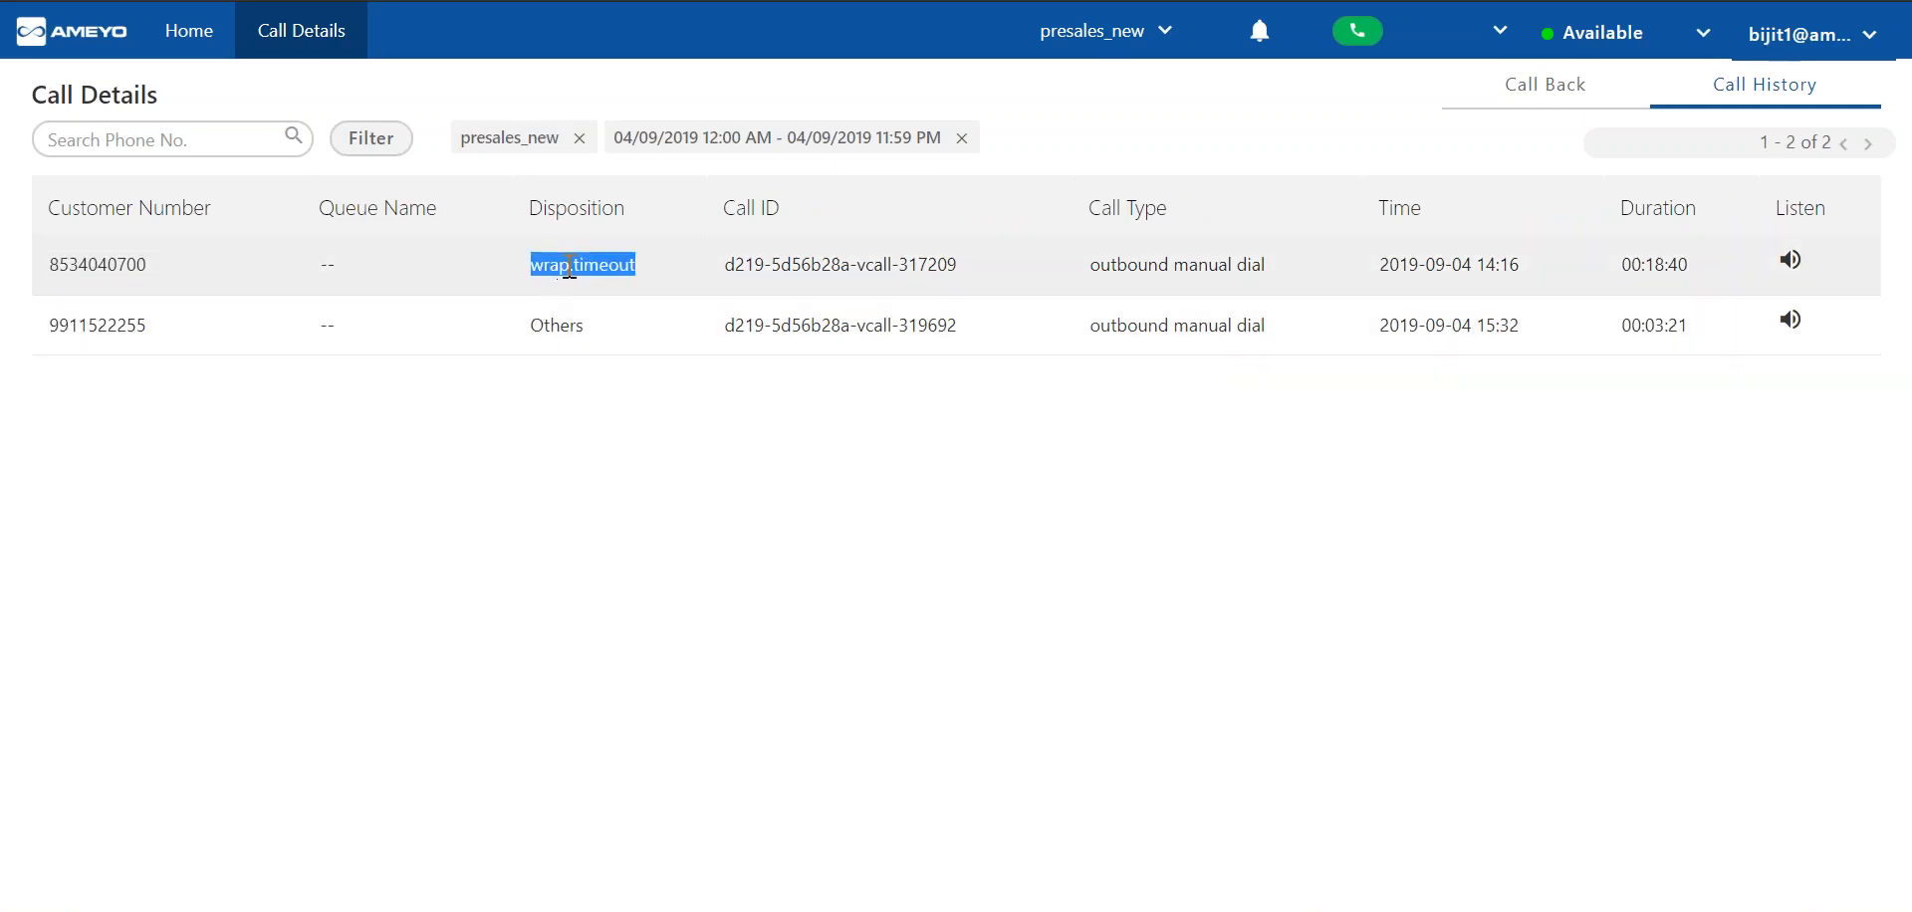
{"action": "left_click", "coordinate": [1147, 277]}
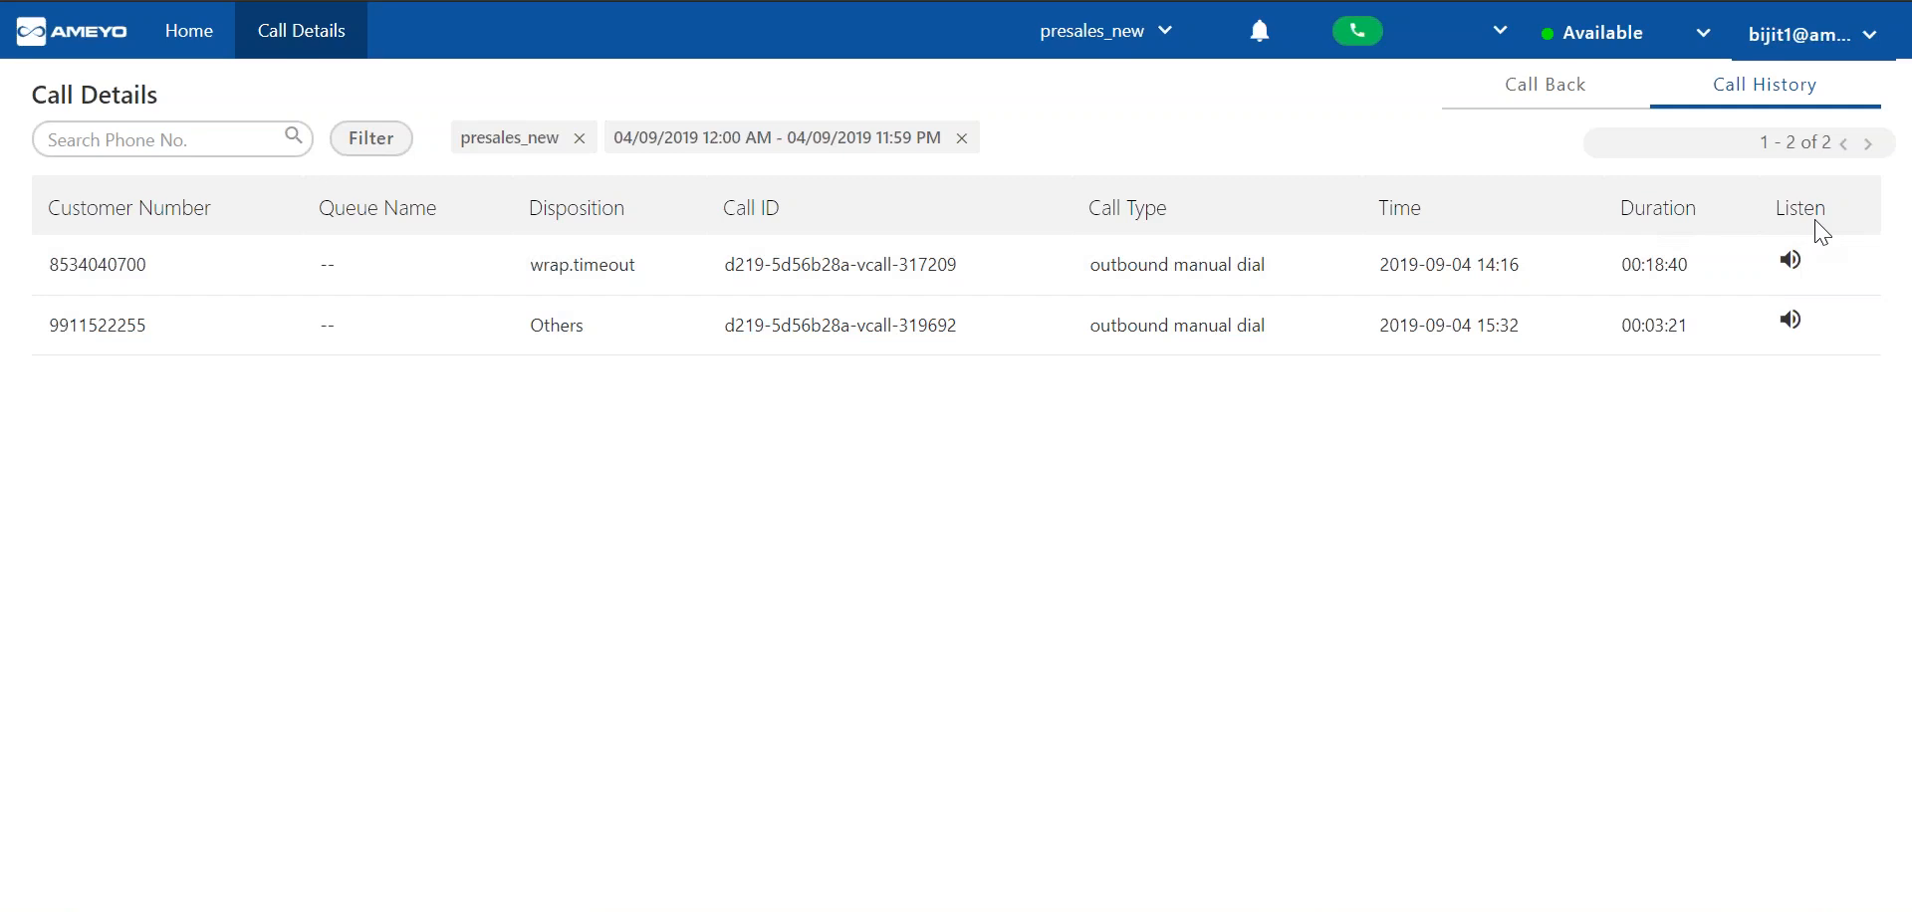
{"action": "left_click", "coordinate": [1789, 261]}
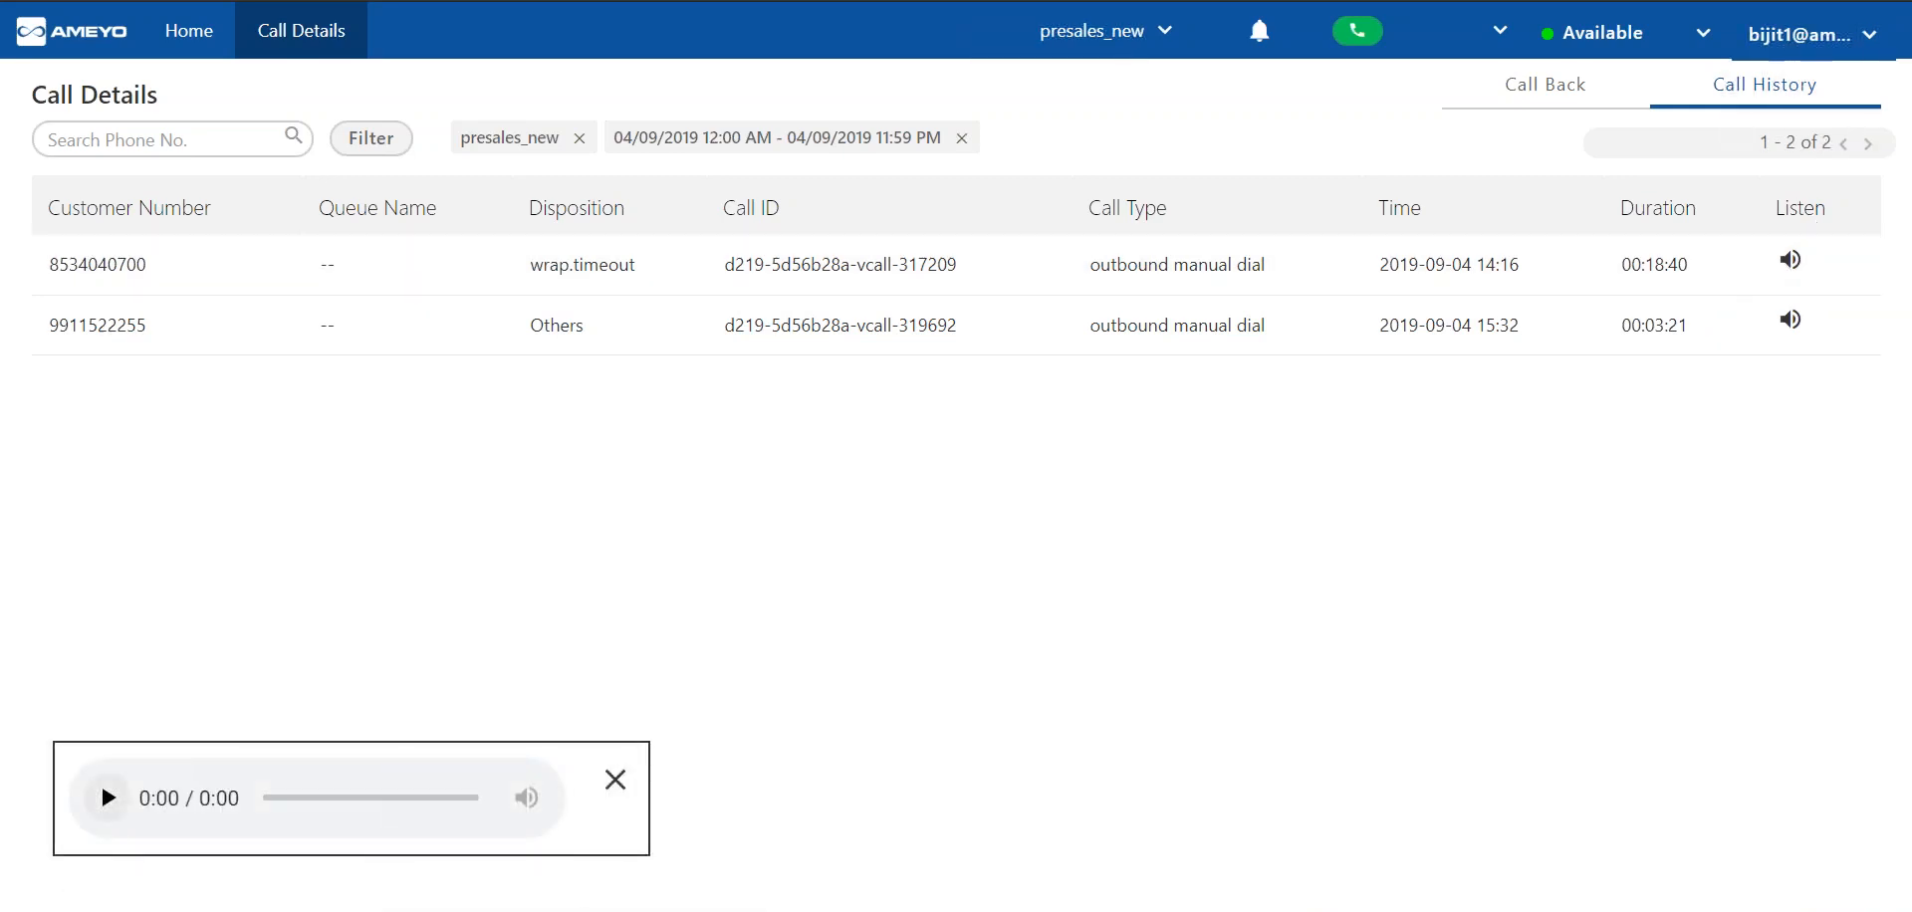
{"action": "left_click", "coordinate": [615, 779]}
Show the callback list and return to the home page with the dialler.
{"action": "left_click", "coordinate": [1571, 104]}
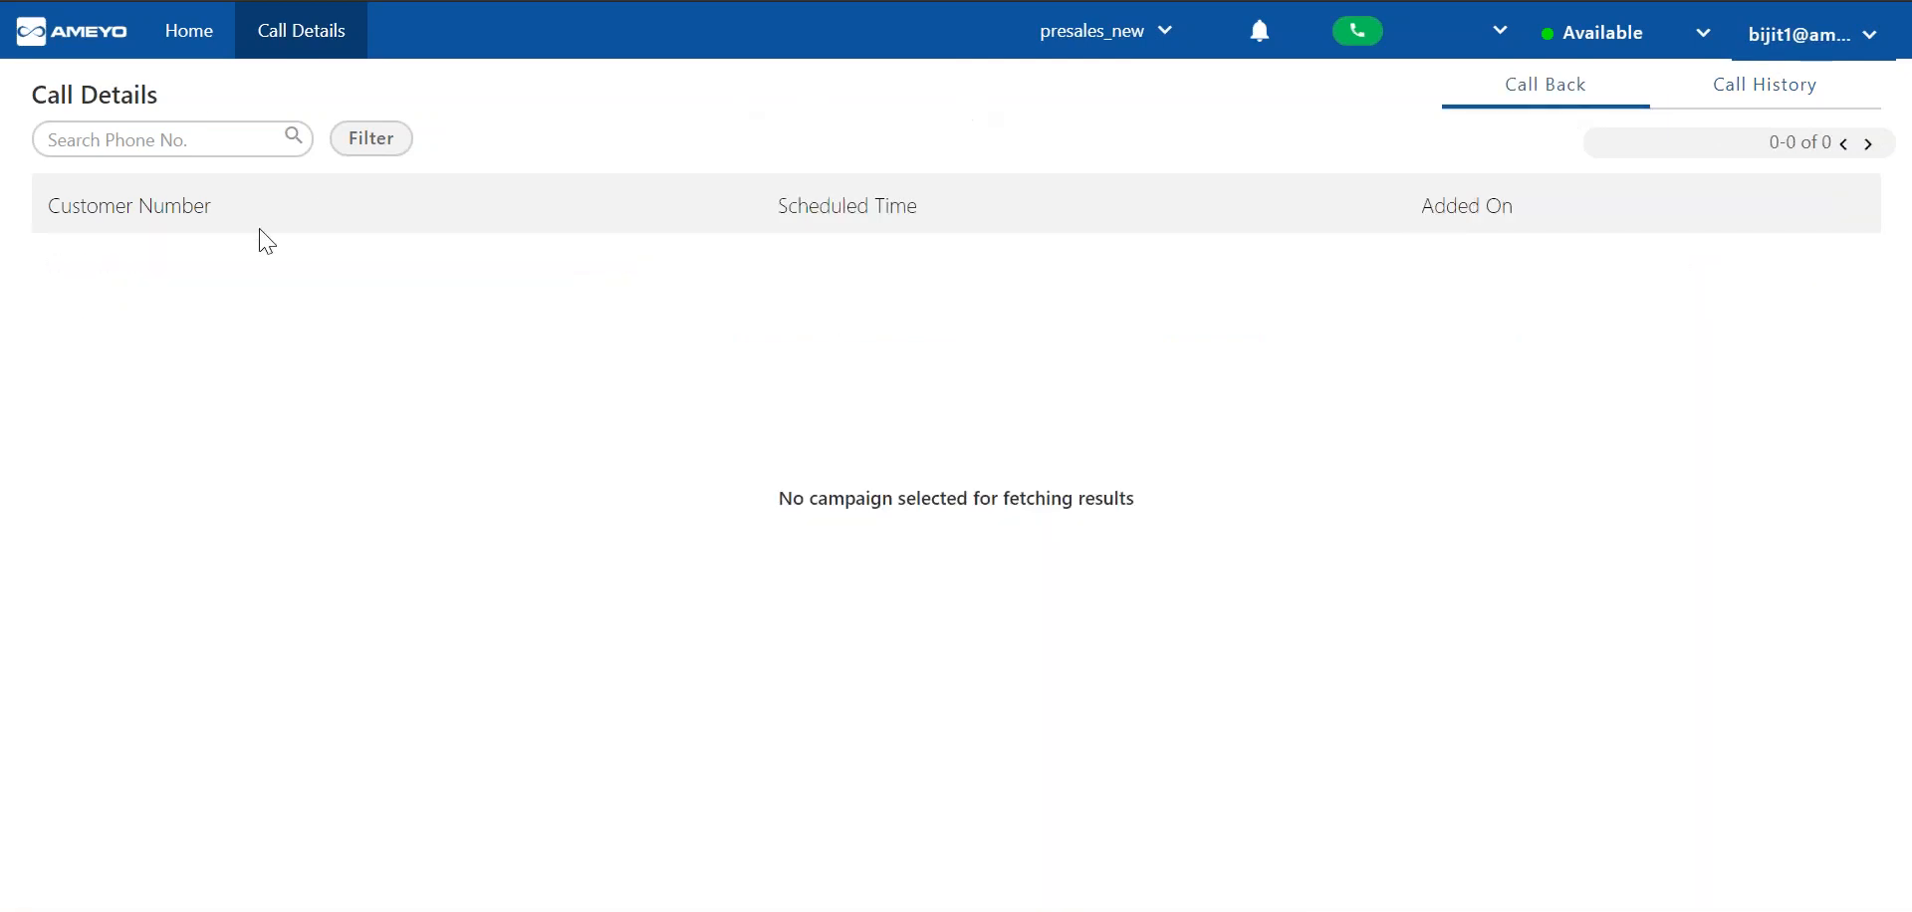
{"action": "left_click", "coordinate": [184, 31]}
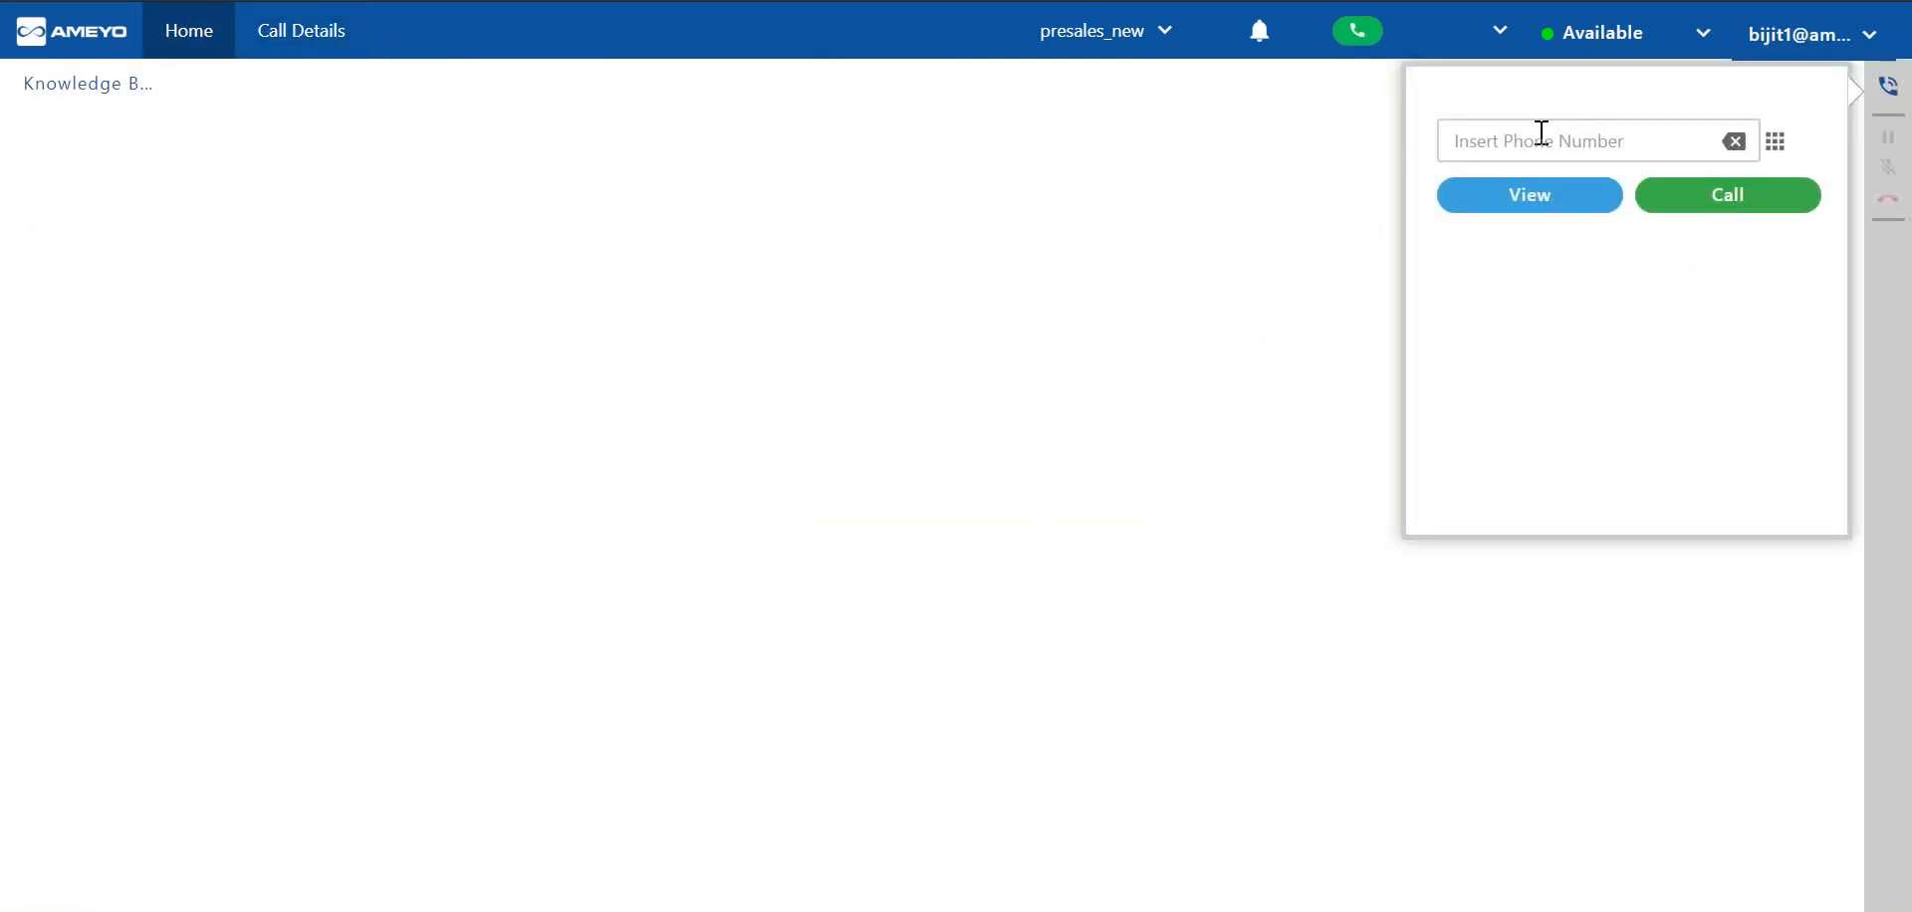